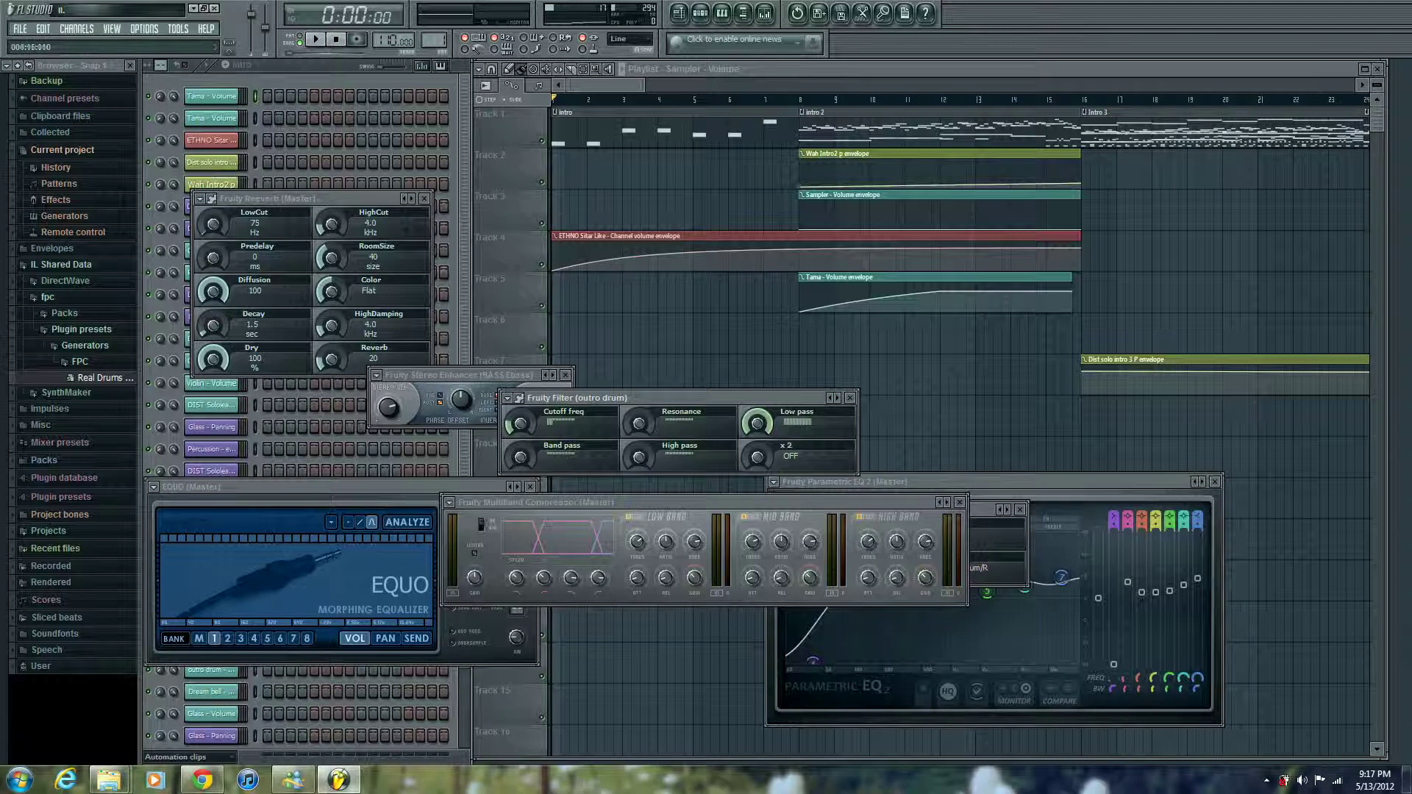
- Examine the full song arrangement in the Playlist, from the intro patterns and automation clips through to the outro
{"action": "left_click_drag", "start_coordinate": [644, 85], "coordinate": [779, 85]}
{"action": "scroll", "coordinate": [956, 368], "scroll_direction": "up", "scroll_amount": 3}
{"action": "scroll", "coordinate": [956, 367], "scroll_direction": "down", "scroll_amount": 3}
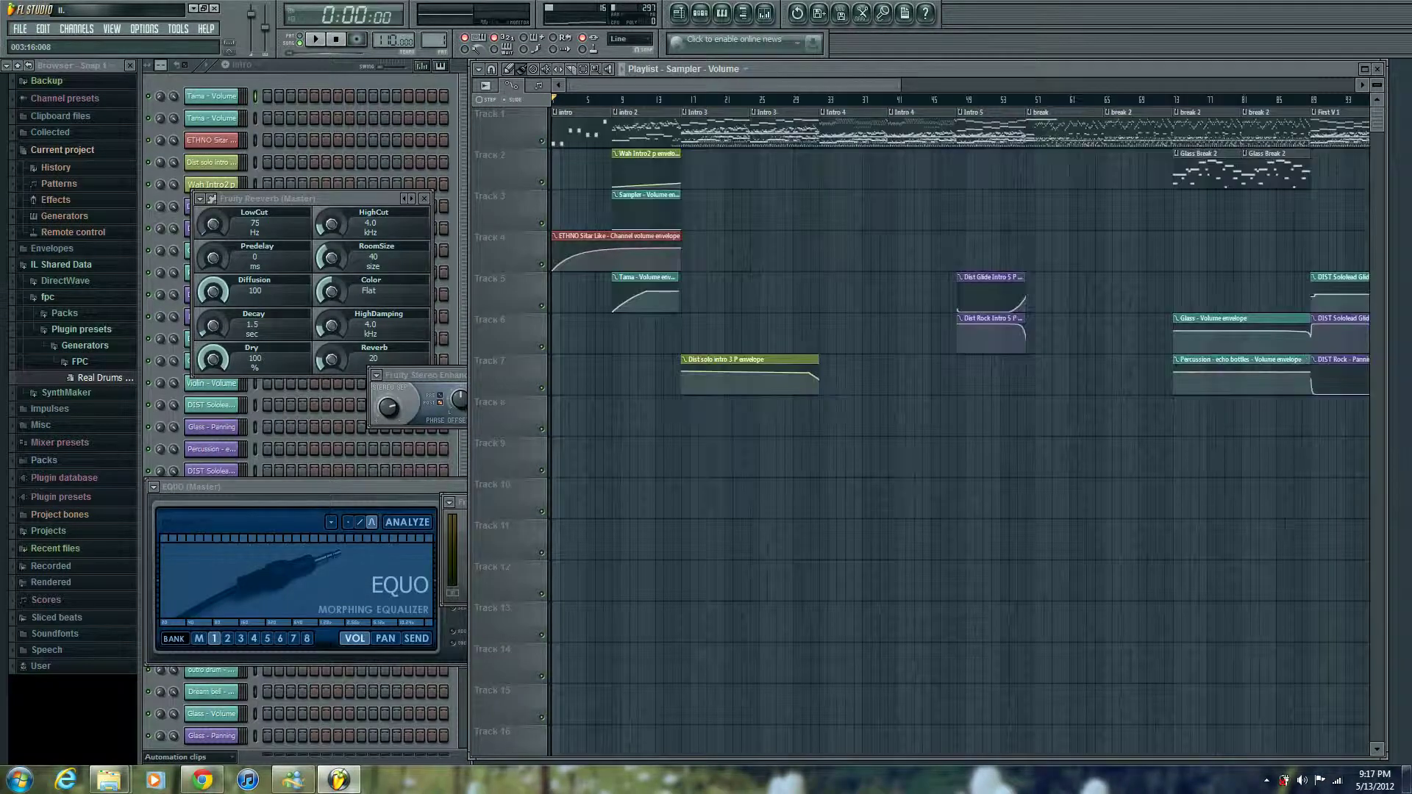
{"action": "scroll", "coordinate": [956, 368], "scroll_direction": "up", "scroll_amount": 4}
{"action": "scroll", "coordinate": [956, 368], "scroll_direction": "down", "scroll_amount": 4}
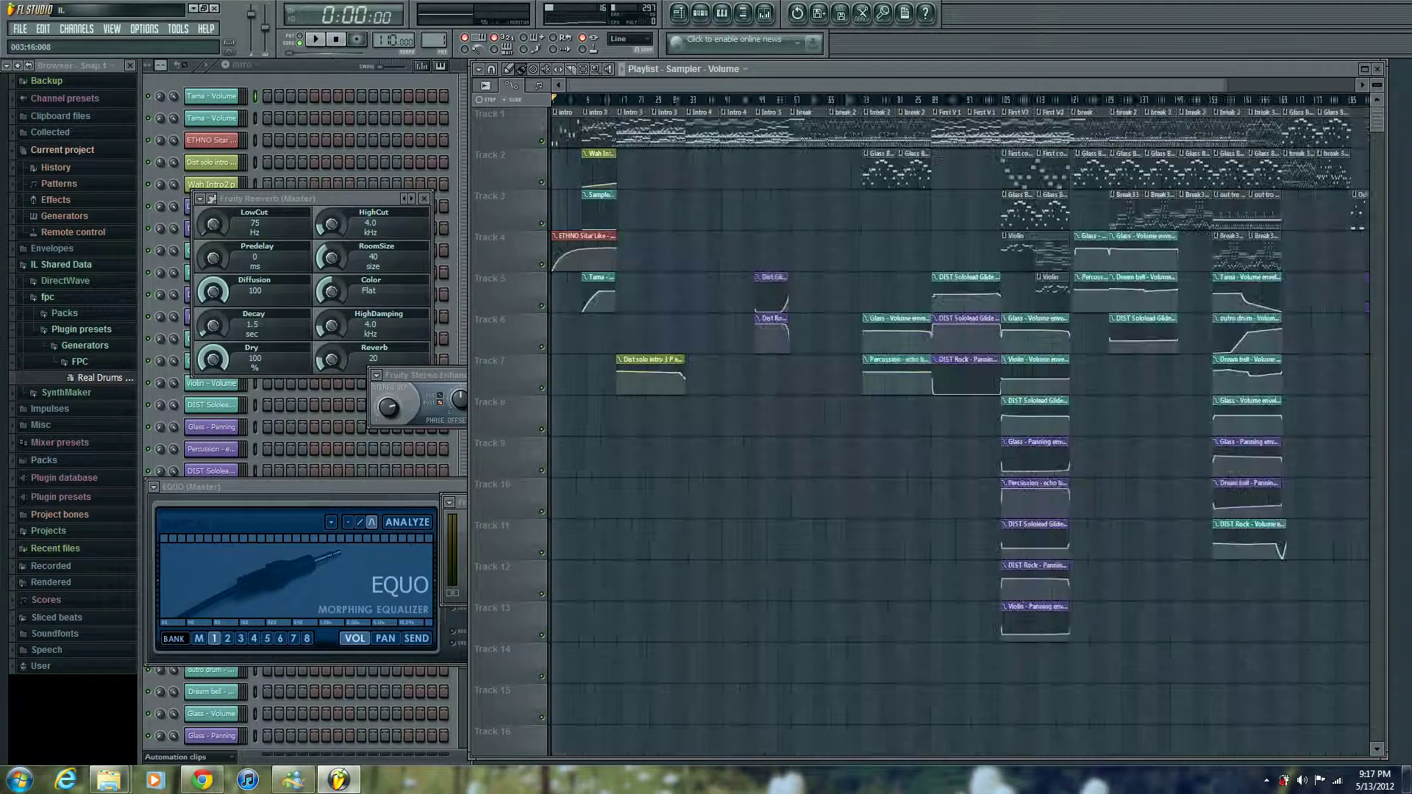
{"action": "scroll", "coordinate": [956, 367], "scroll_direction": "down", "scroll_amount": 1}
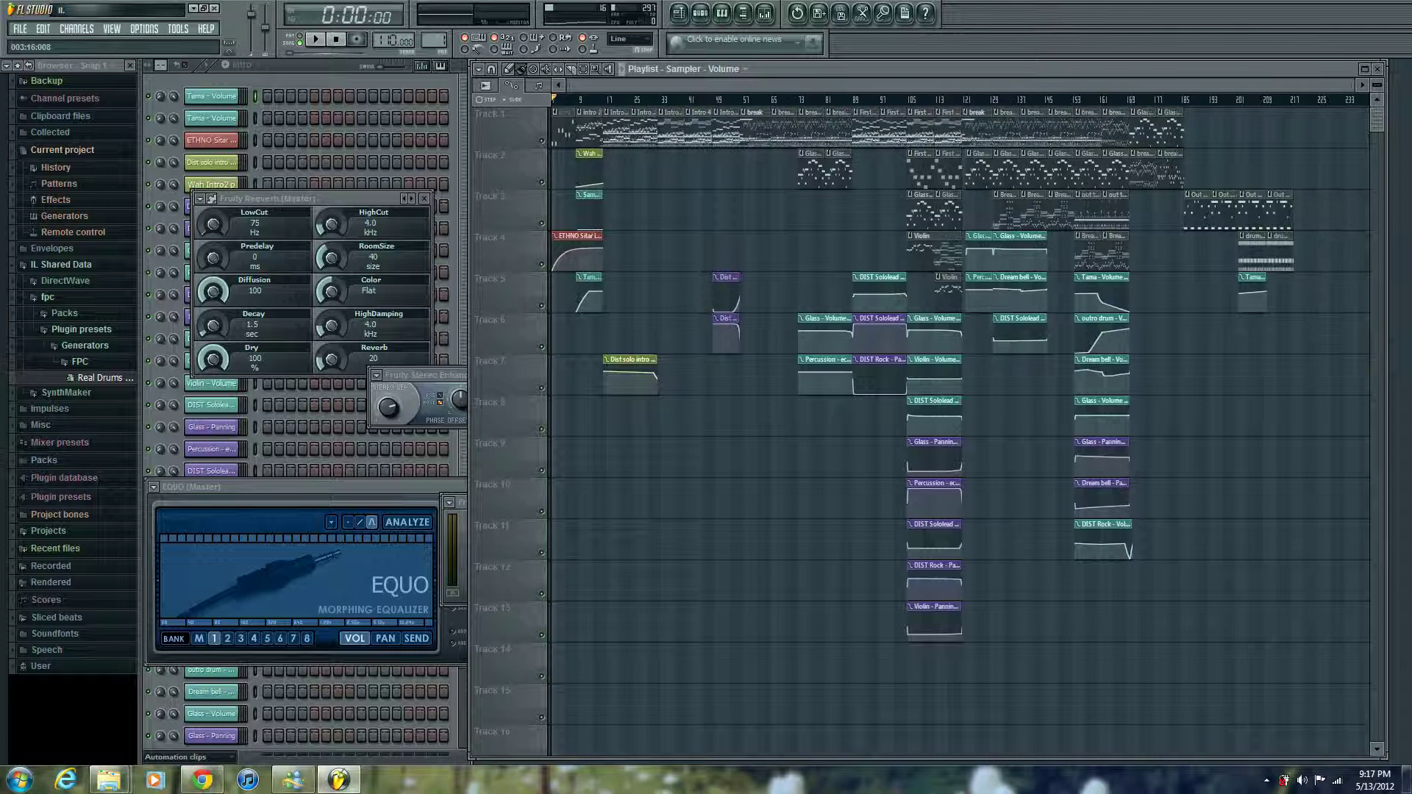
{"action": "scroll", "coordinate": [956, 367], "scroll_direction": "up", "scroll_amount": 3}
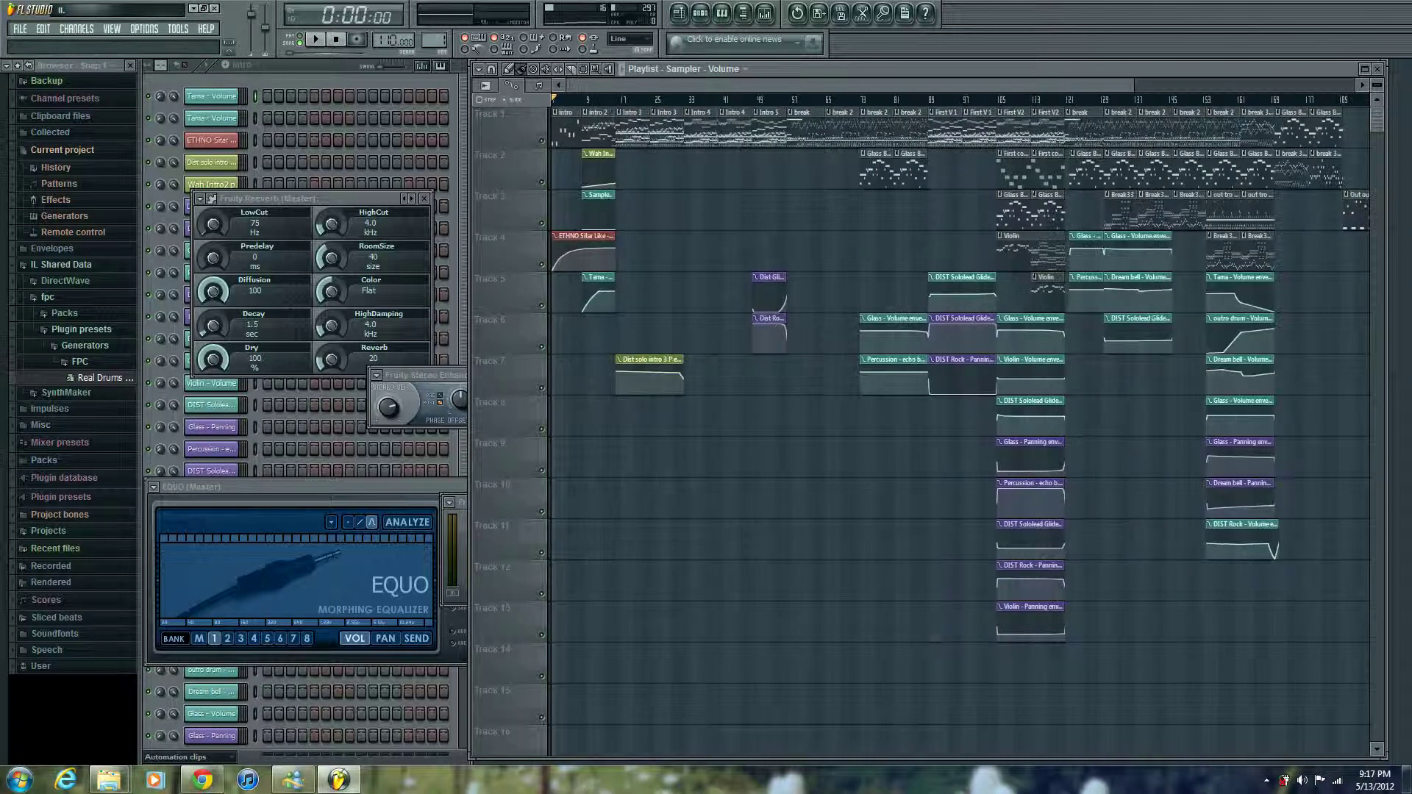
{"action": "scroll", "coordinate": [956, 368], "scroll_direction": "right", "scroll_amount": 3}
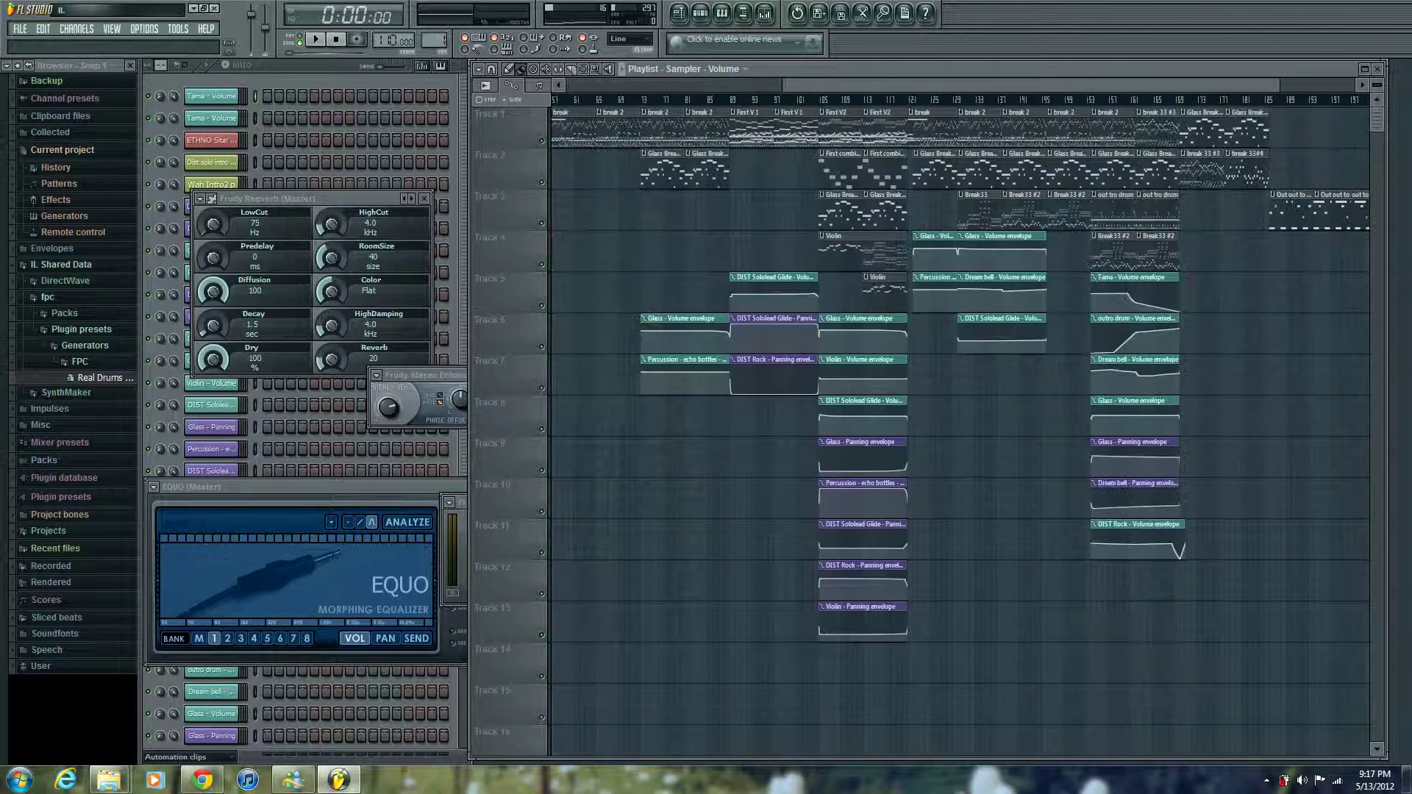
{"action": "scroll", "coordinate": [956, 368], "scroll_direction": "left", "scroll_amount": 3}
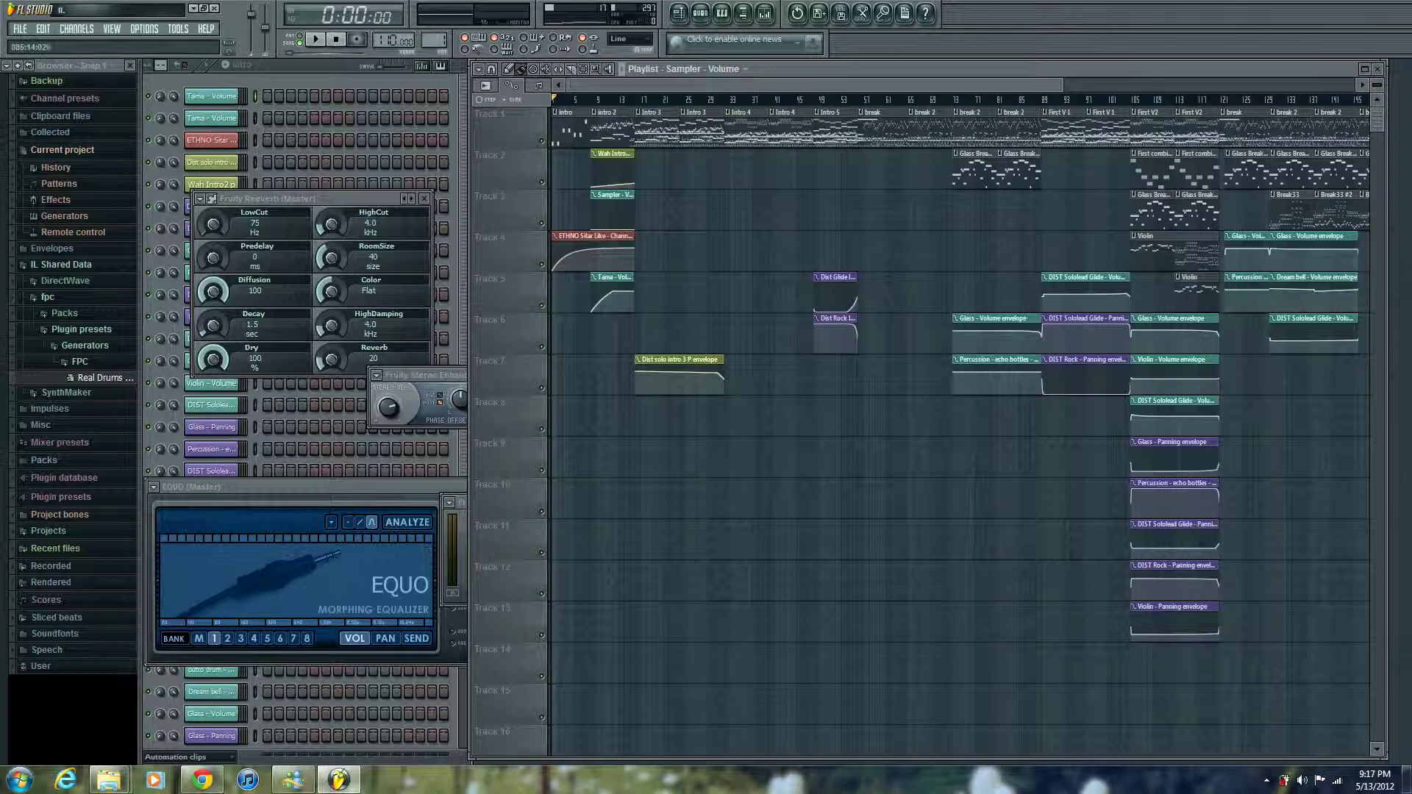
{"action": "scroll", "coordinate": [956, 367], "scroll_direction": "up", "scroll_amount": 5}
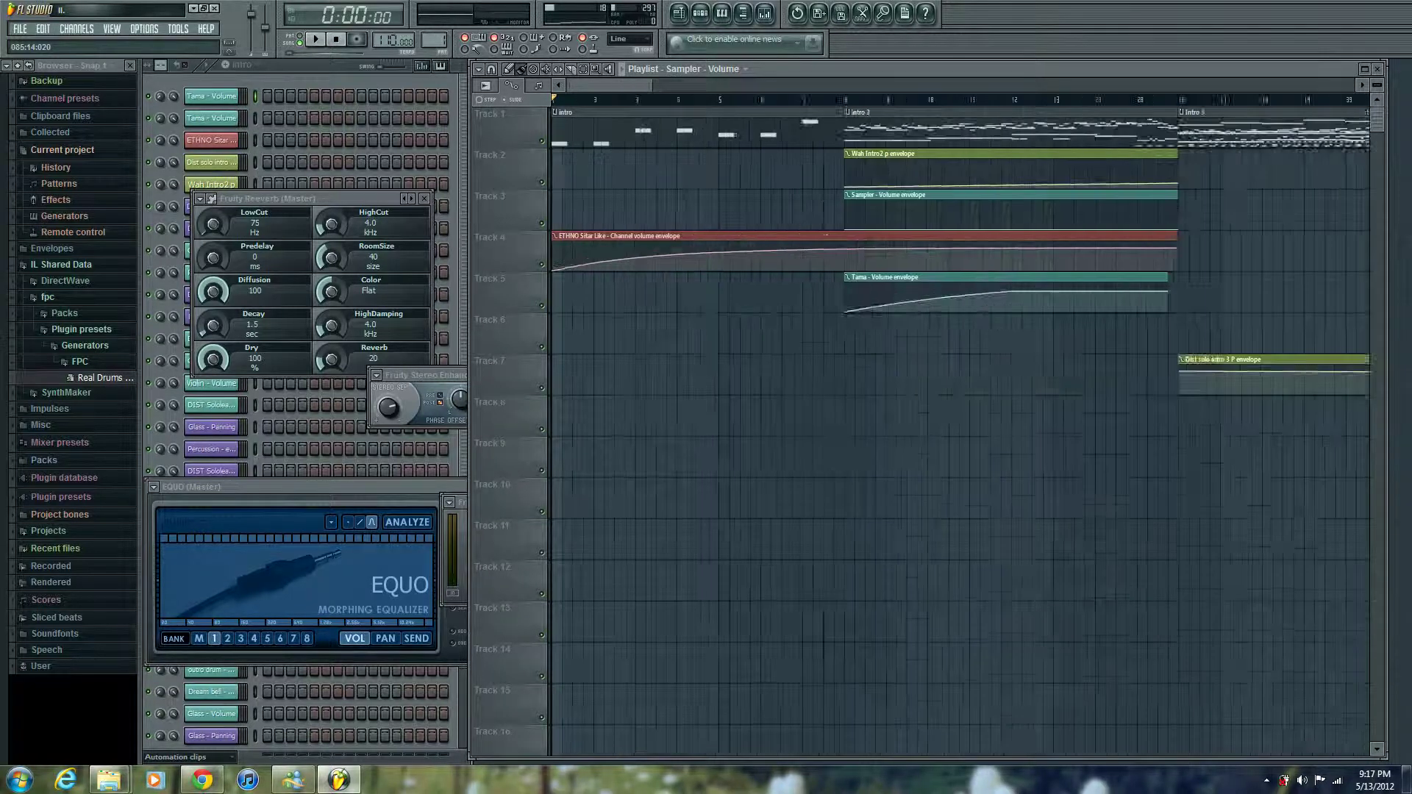
{"action": "scroll", "coordinate": [959, 430], "scroll_direction": "right", "scroll_amount": 3}
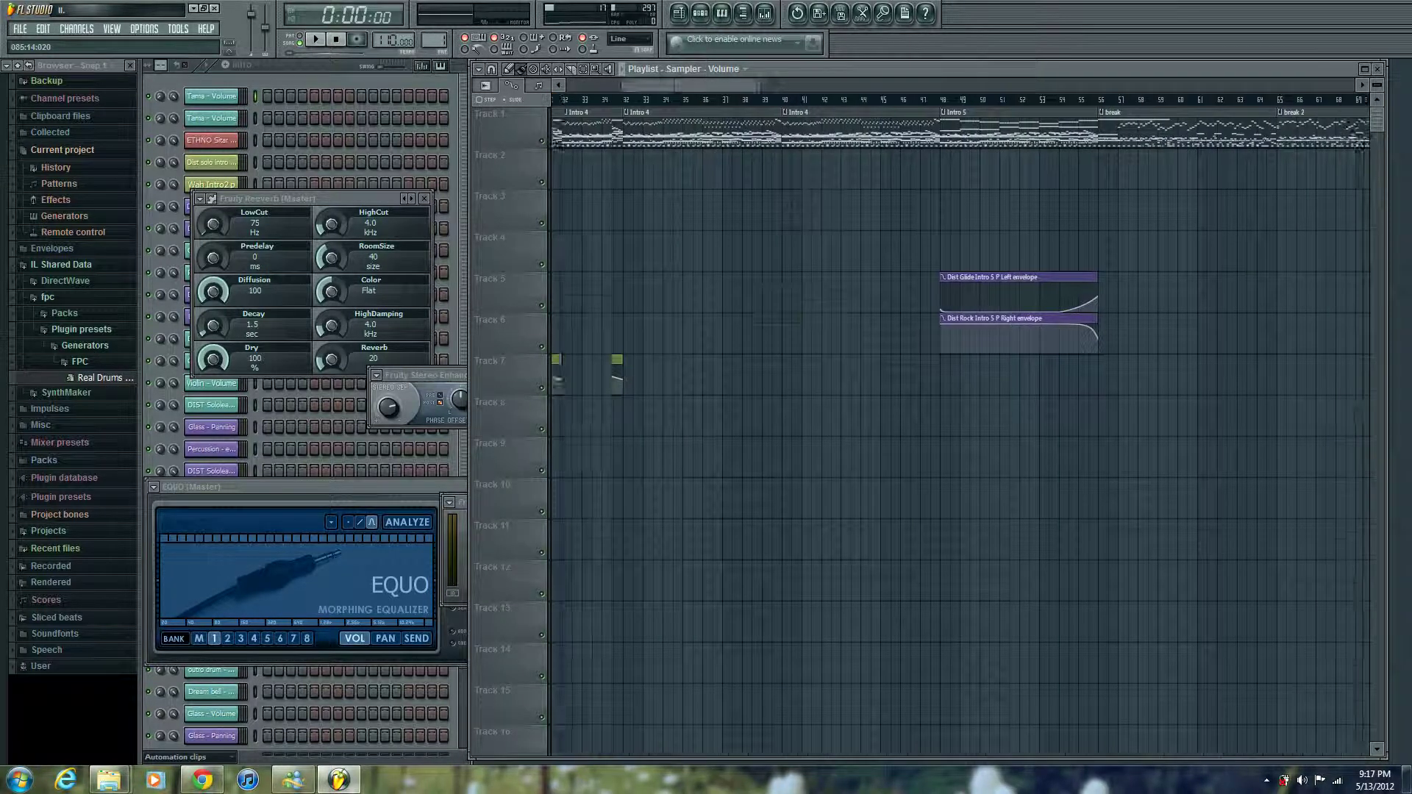
{"action": "scroll", "coordinate": [958, 431], "scroll_direction": "left", "scroll_amount": 3}
{"action": "scroll", "coordinate": [956, 427], "scroll_direction": "down", "scroll_amount": 5}
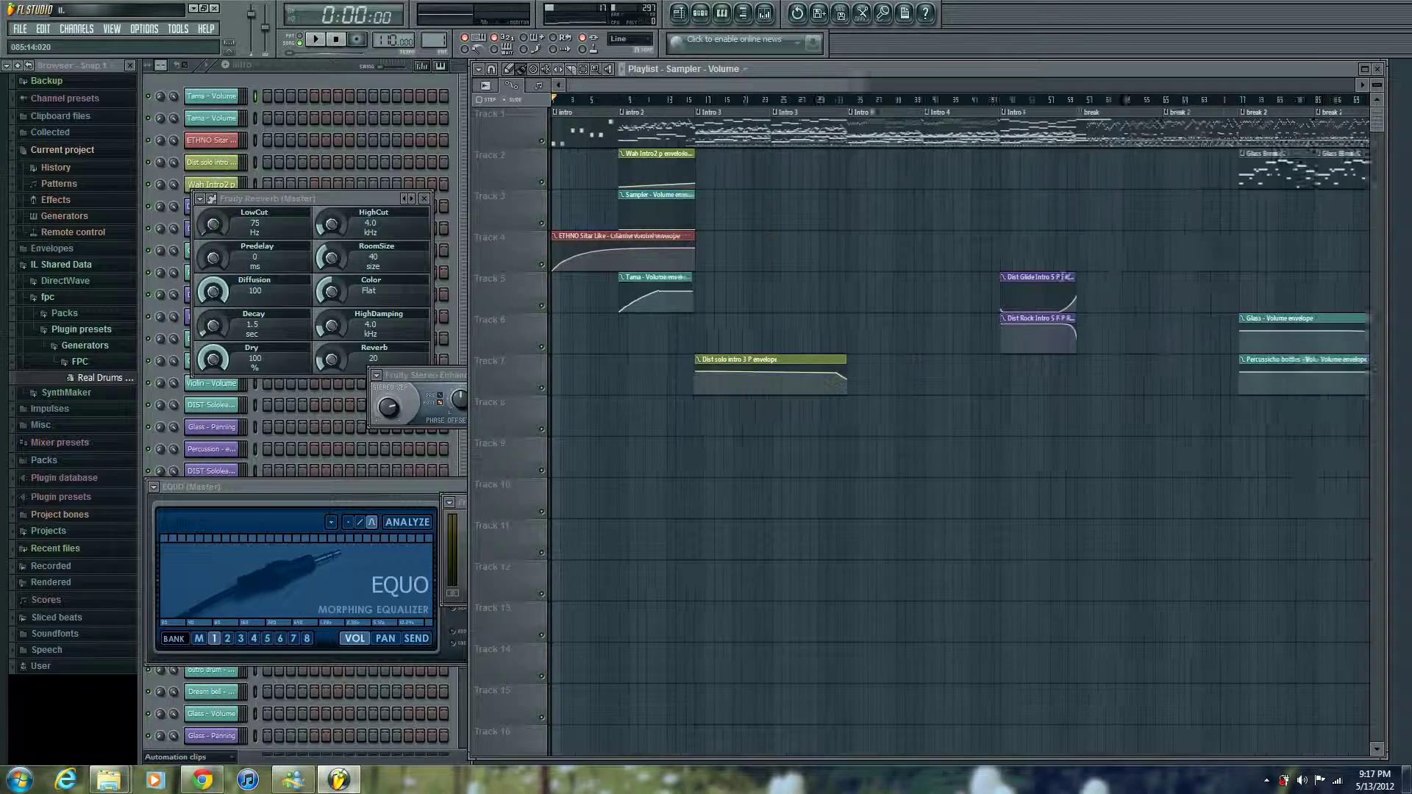
{"action": "scroll", "coordinate": [956, 426], "scroll_direction": "down", "scroll_amount": 5}
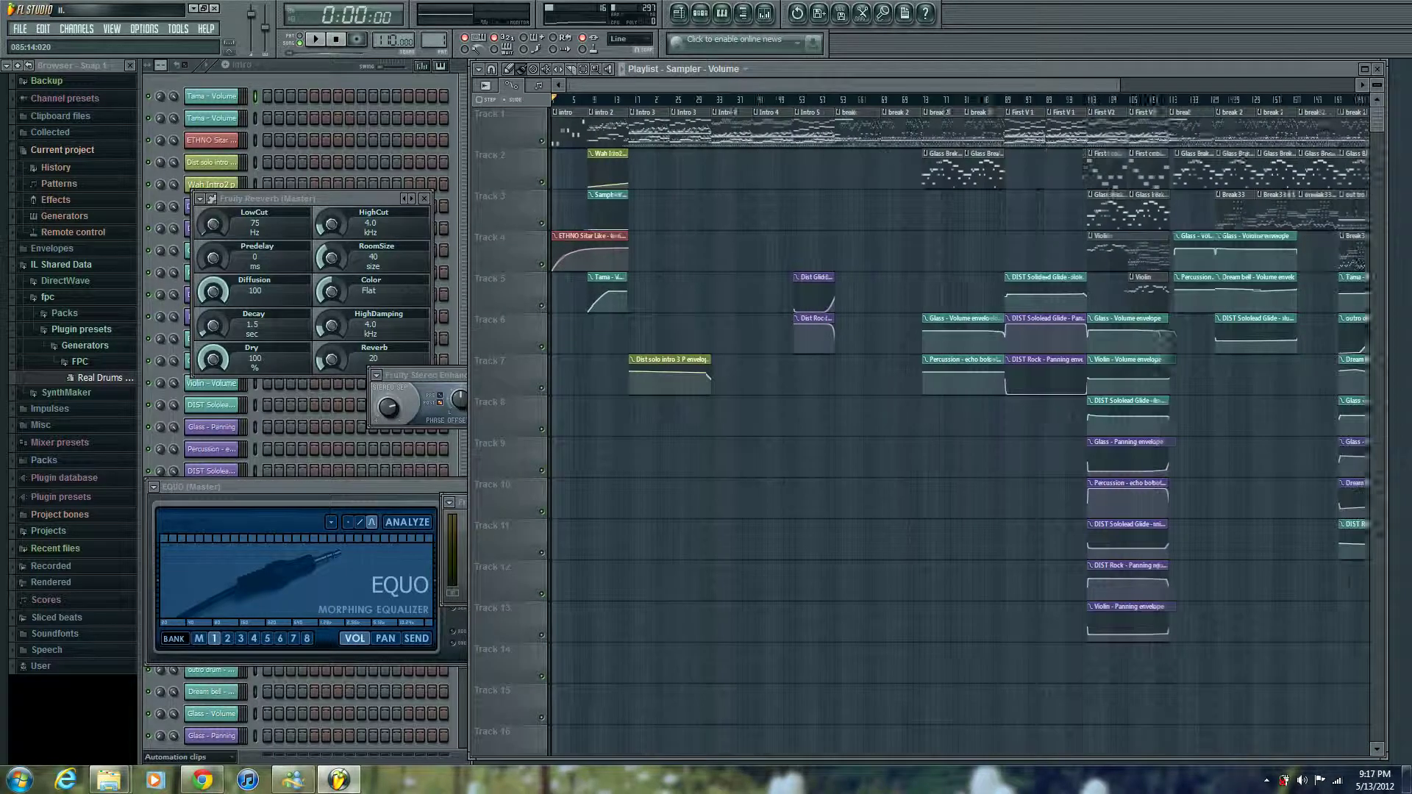
{"action": "scroll", "coordinate": [956, 426], "scroll_direction": "down", "scroll_amount": 4}
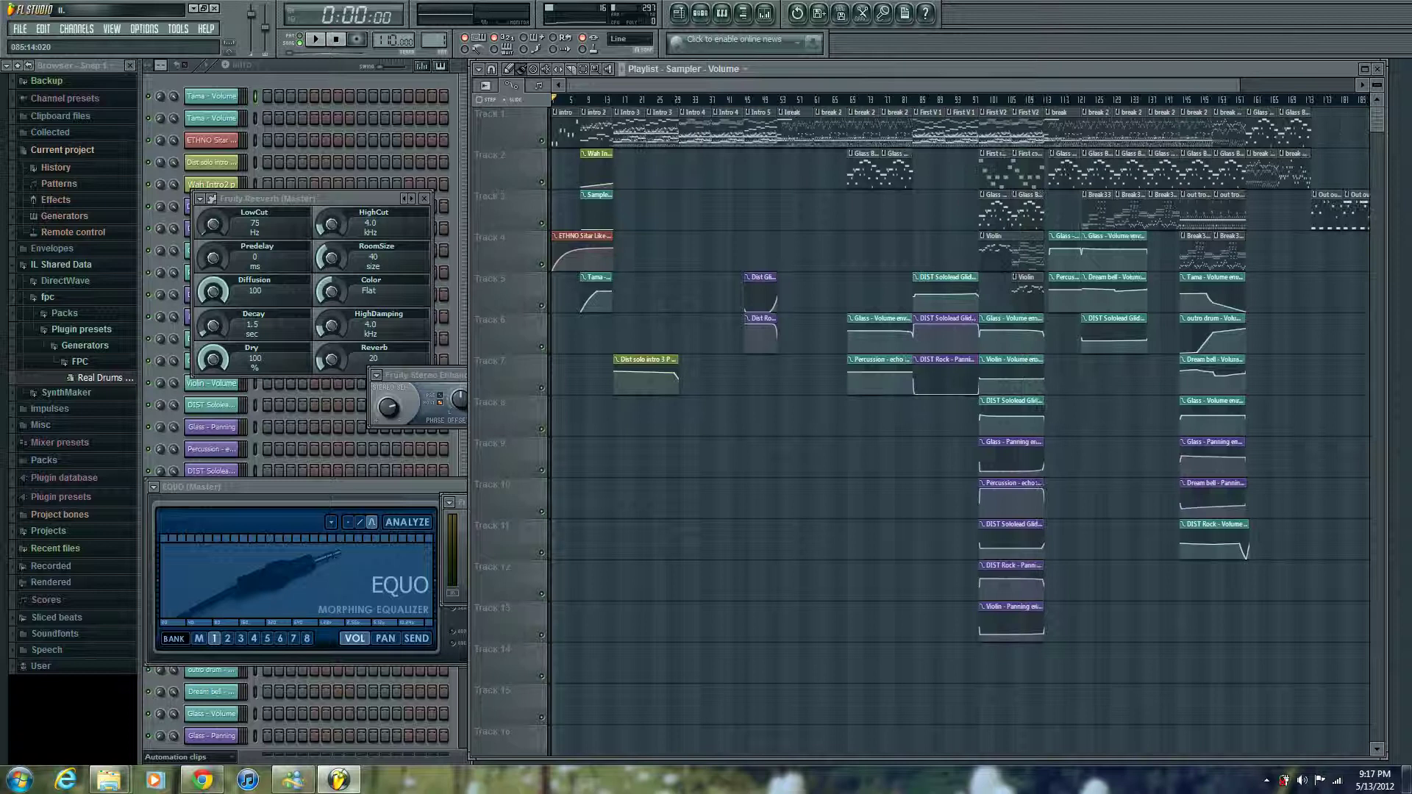
{"action": "scroll", "coordinate": [956, 426], "scroll_direction": "down", "scroll_amount": 1}
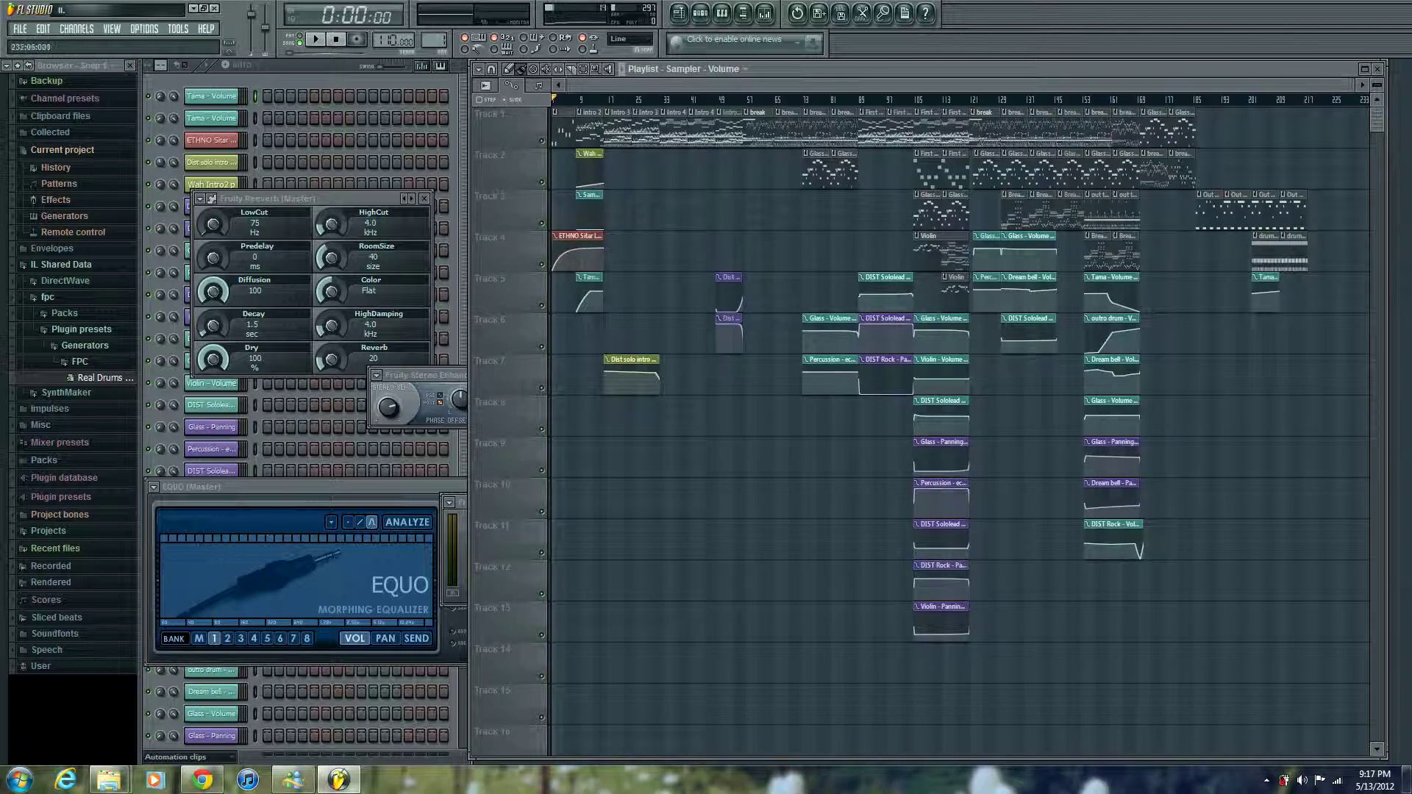
{"action": "scroll", "coordinate": [956, 426], "scroll_direction": "up", "scroll_amount": 3}
{"action": "scroll", "coordinate": [956, 427], "scroll_direction": "down", "scroll_amount": 3}
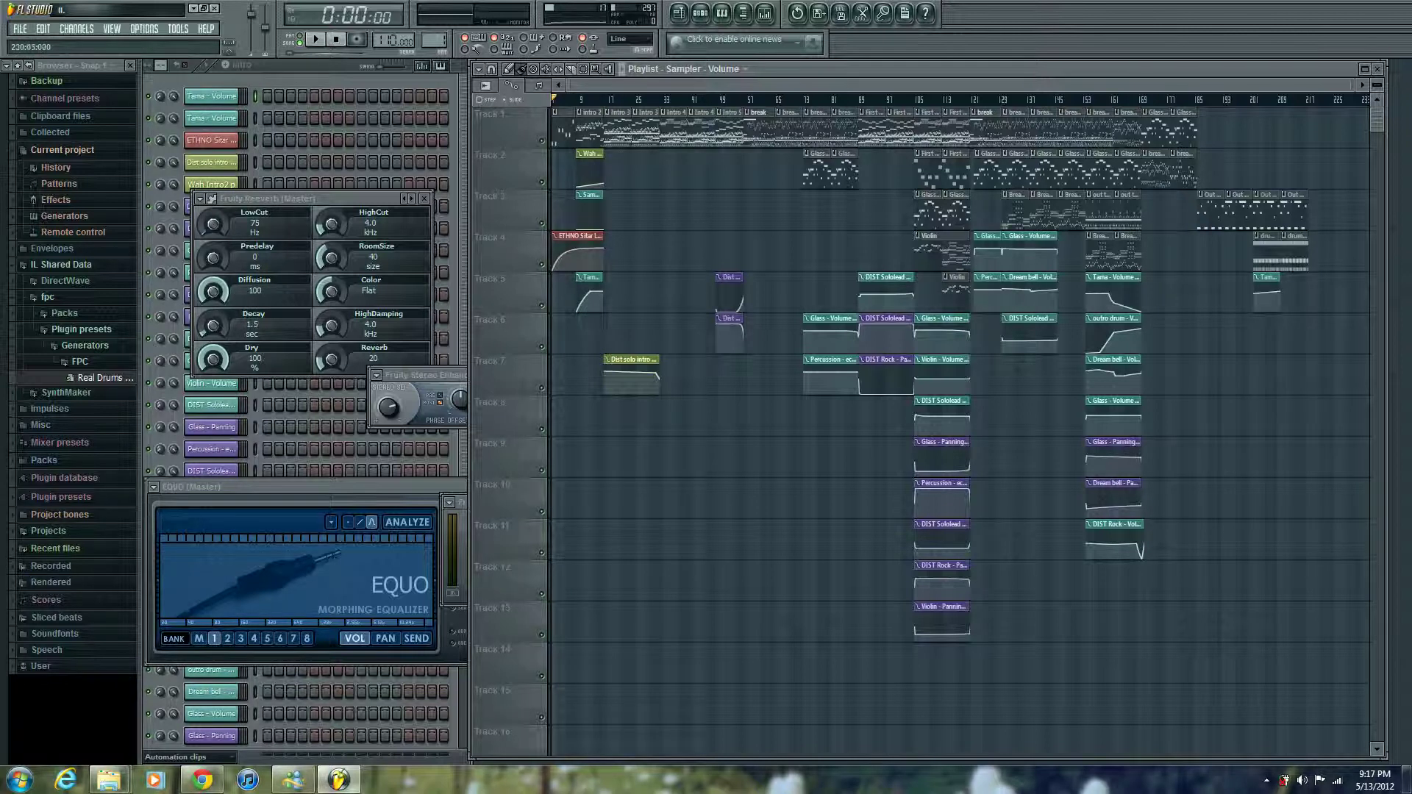
{"action": "scroll", "coordinate": [956, 426], "scroll_direction": "up", "scroll_amount": 3}
{"action": "scroll", "coordinate": [956, 427], "scroll_direction": "down", "scroll_amount": 4}
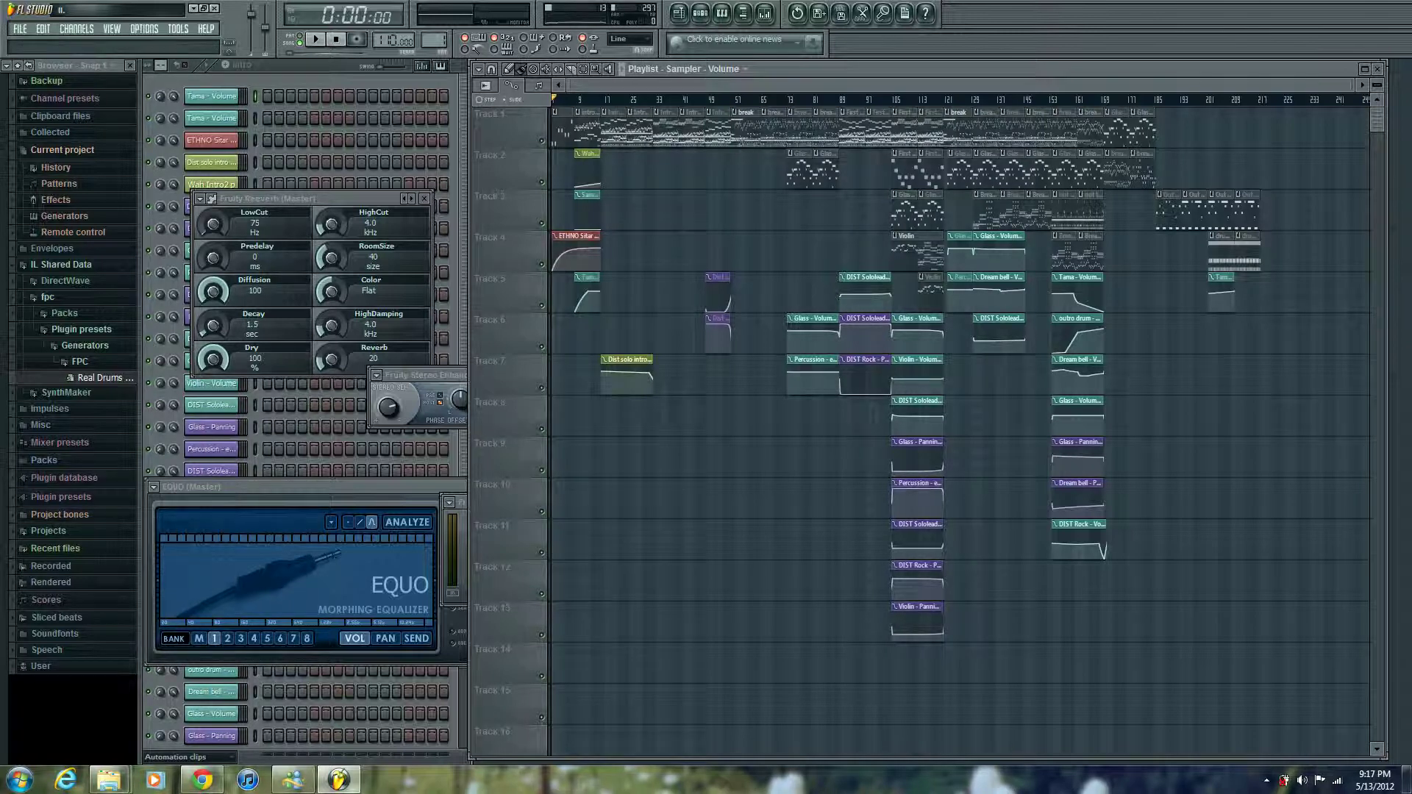
{"action": "left_click_drag", "start_coordinate": [1360, 84], "coordinate": [606, 85]}
{"action": "scroll", "coordinate": [956, 426], "scroll_direction": "down", "scroll_amount": 4}
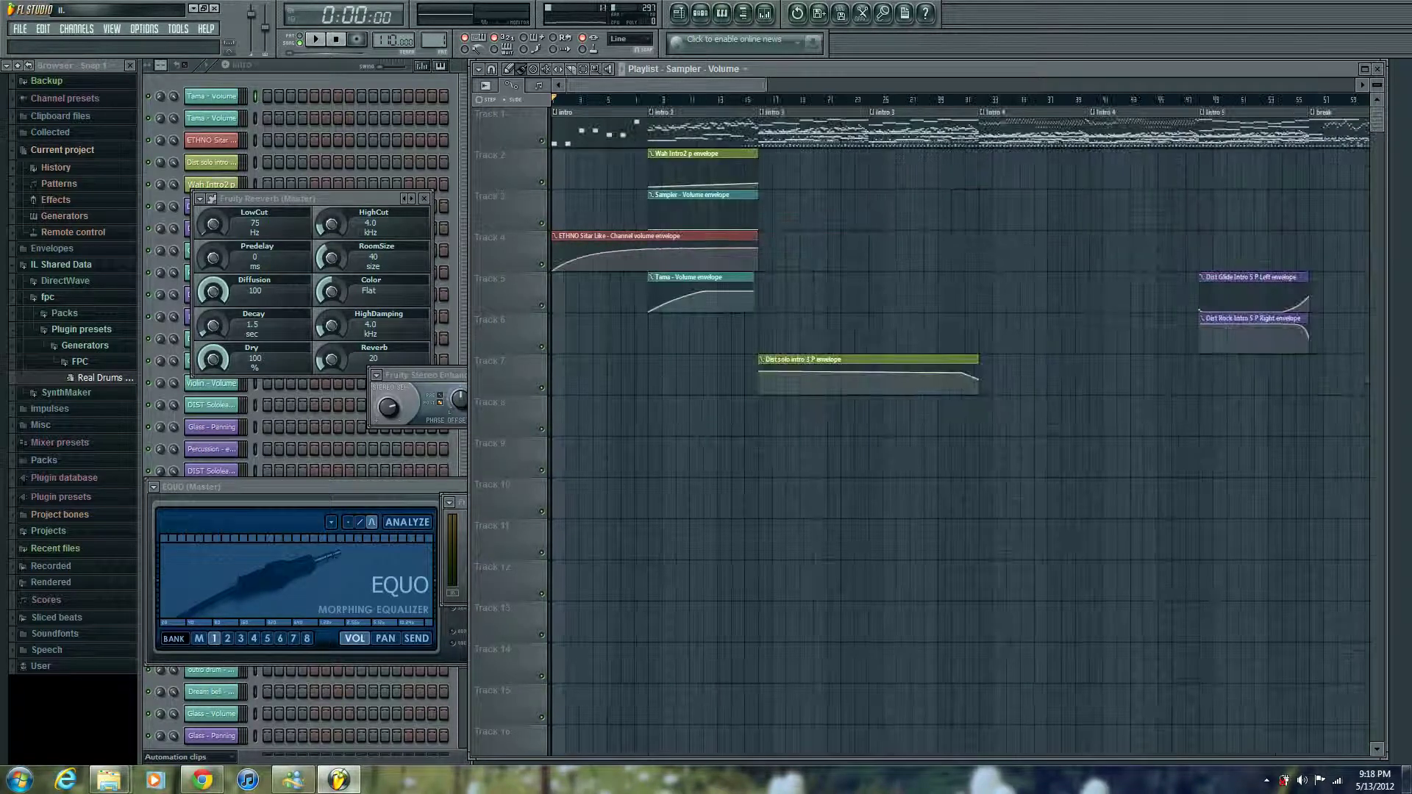
{"action": "scroll", "coordinate": [956, 426], "scroll_direction": "down", "scroll_amount": 6}
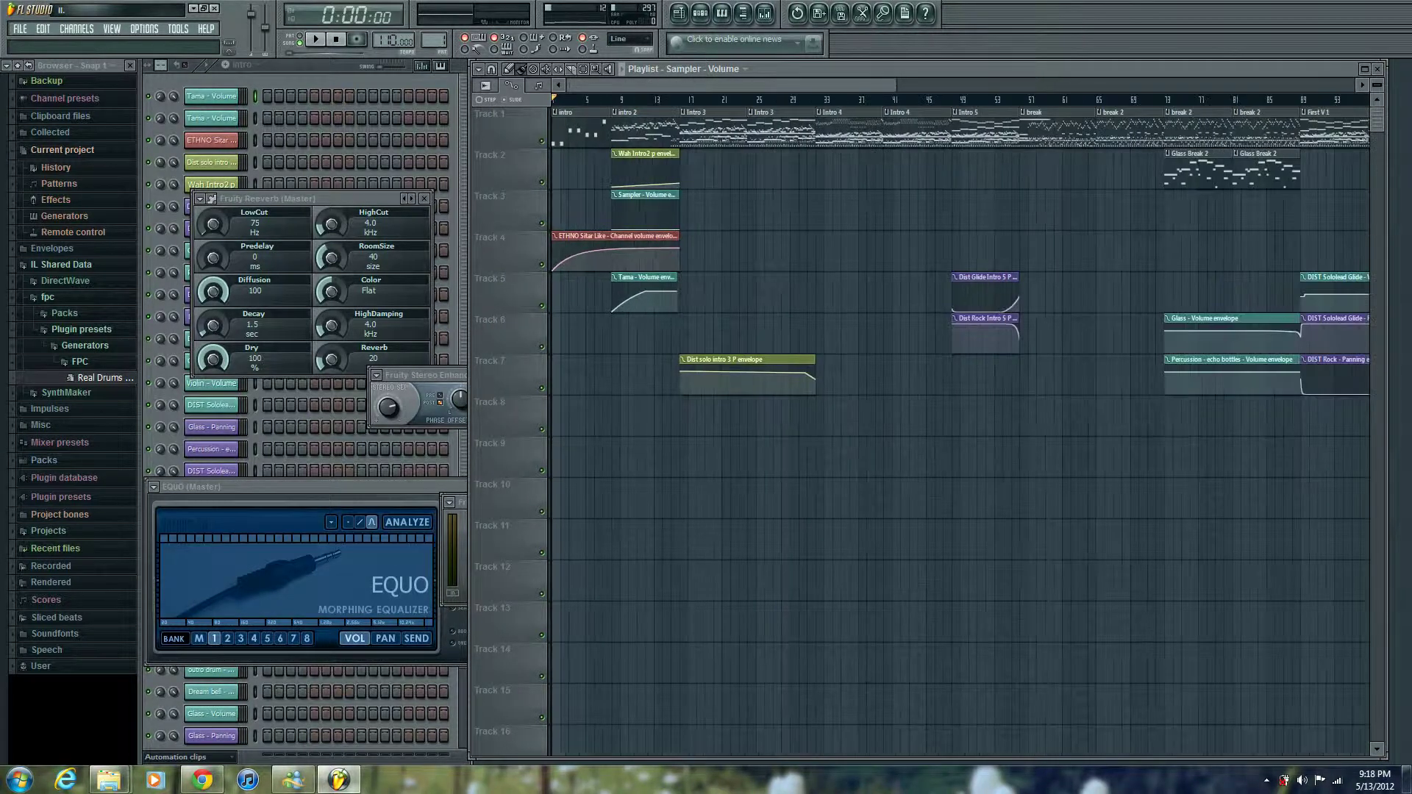
{"action": "scroll", "coordinate": [956, 427], "scroll_direction": "down", "scroll_amount": 3}
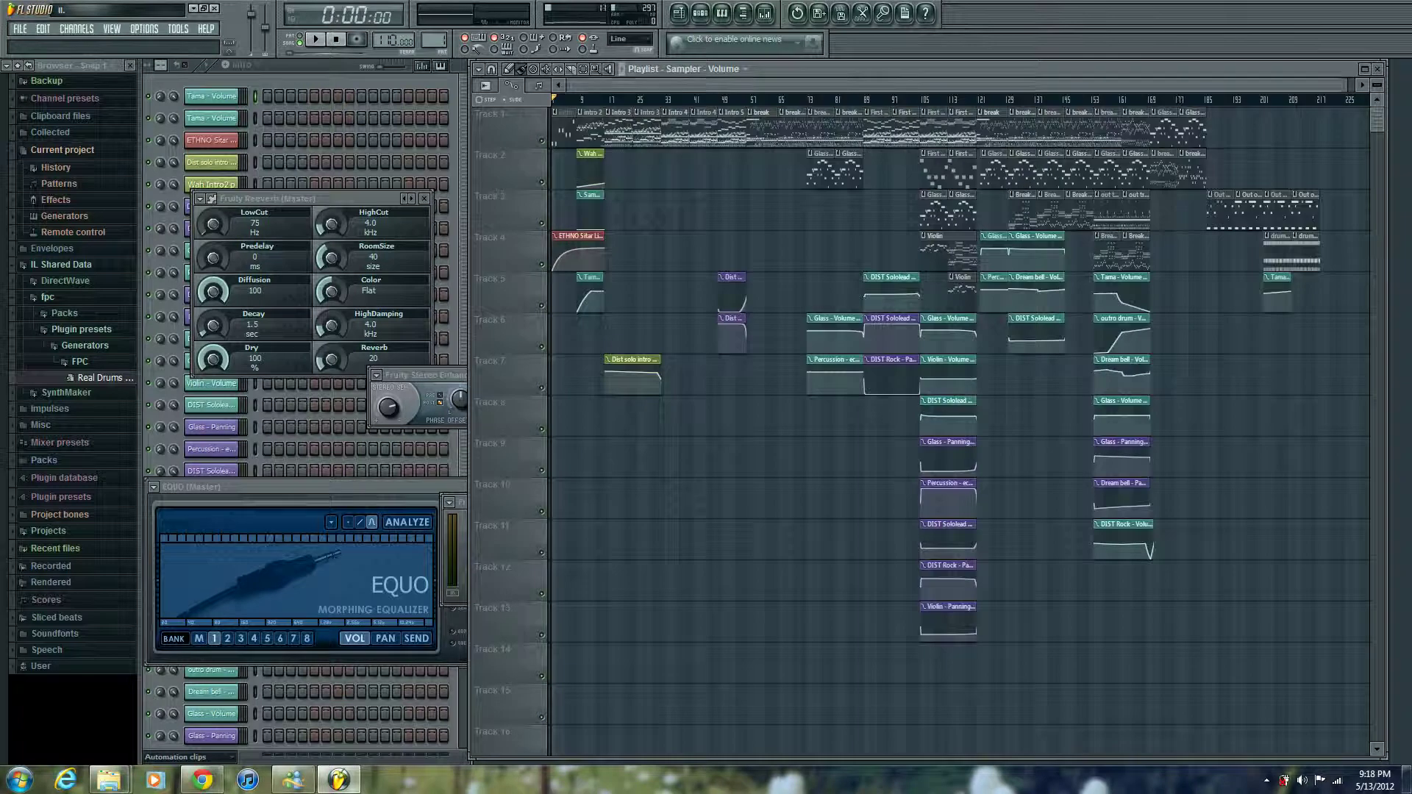
{"action": "scroll", "coordinate": [956, 426], "scroll_direction": "left", "scroll_amount": 1}
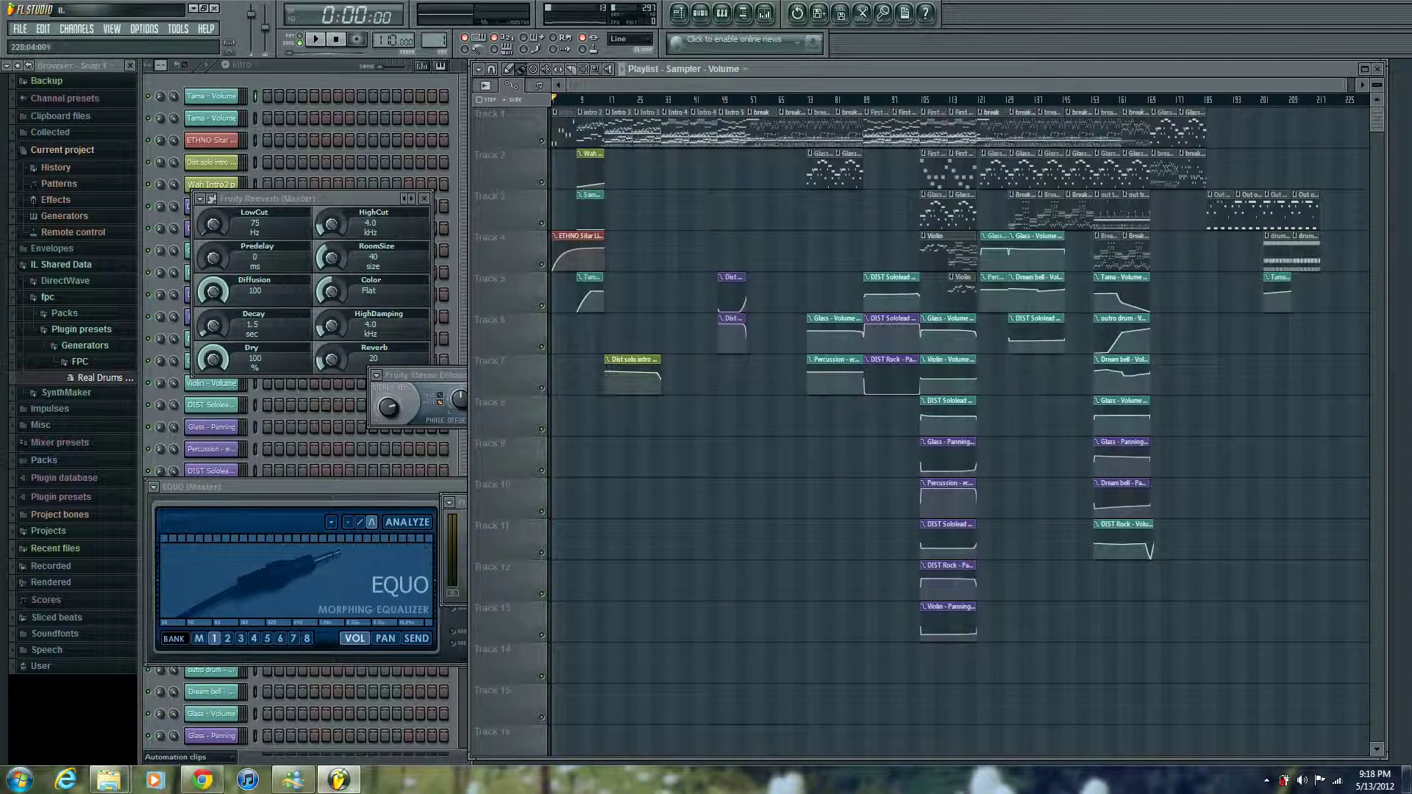
{"action": "scroll", "coordinate": [956, 427], "scroll_direction": "down", "scroll_amount": 1}
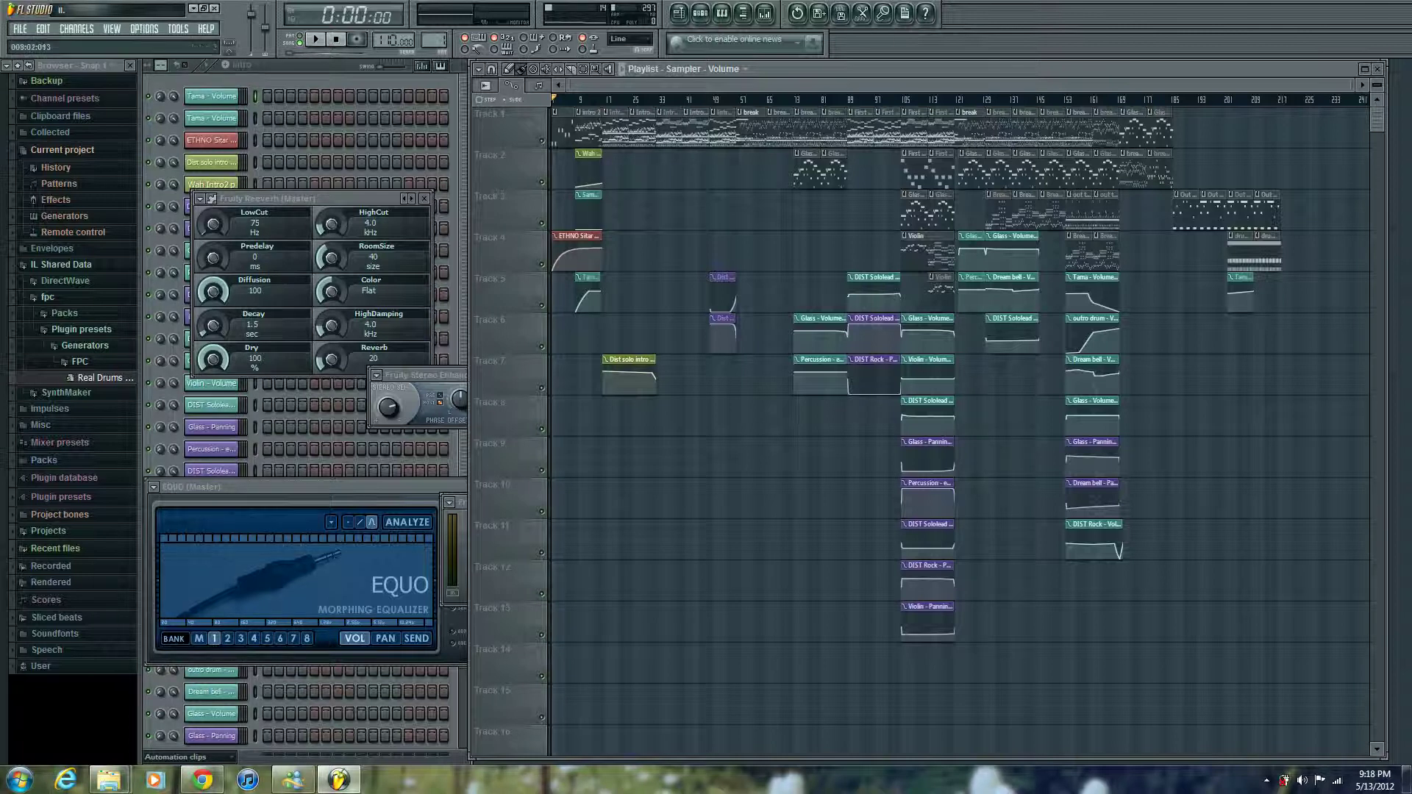
- Check the song position at several points along the Playlist timeline and return it to the song start
{"action": "left_click", "coordinate": [579, 98]}
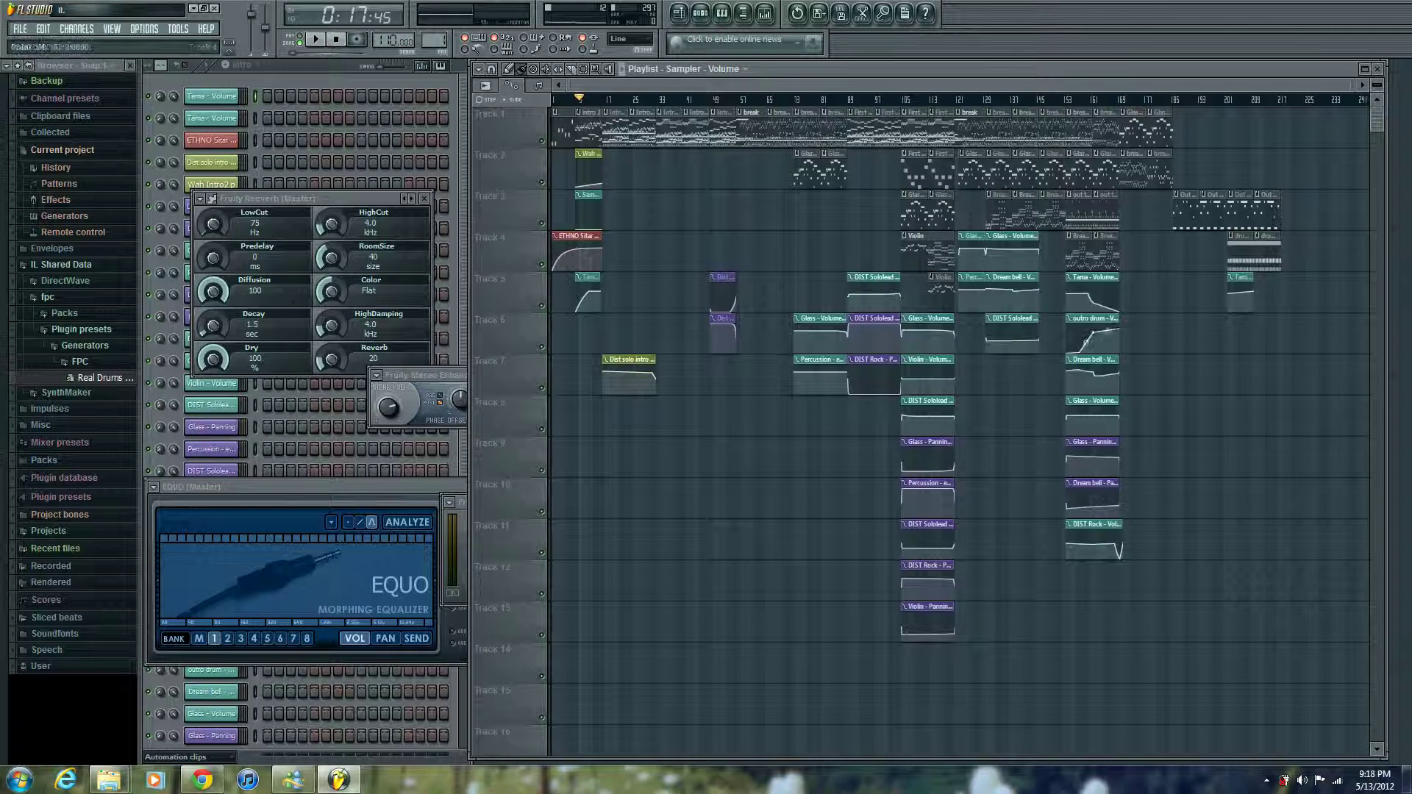
{"action": "left_click_drag", "start_coordinate": [900, 98], "coordinate": [1066, 99]}
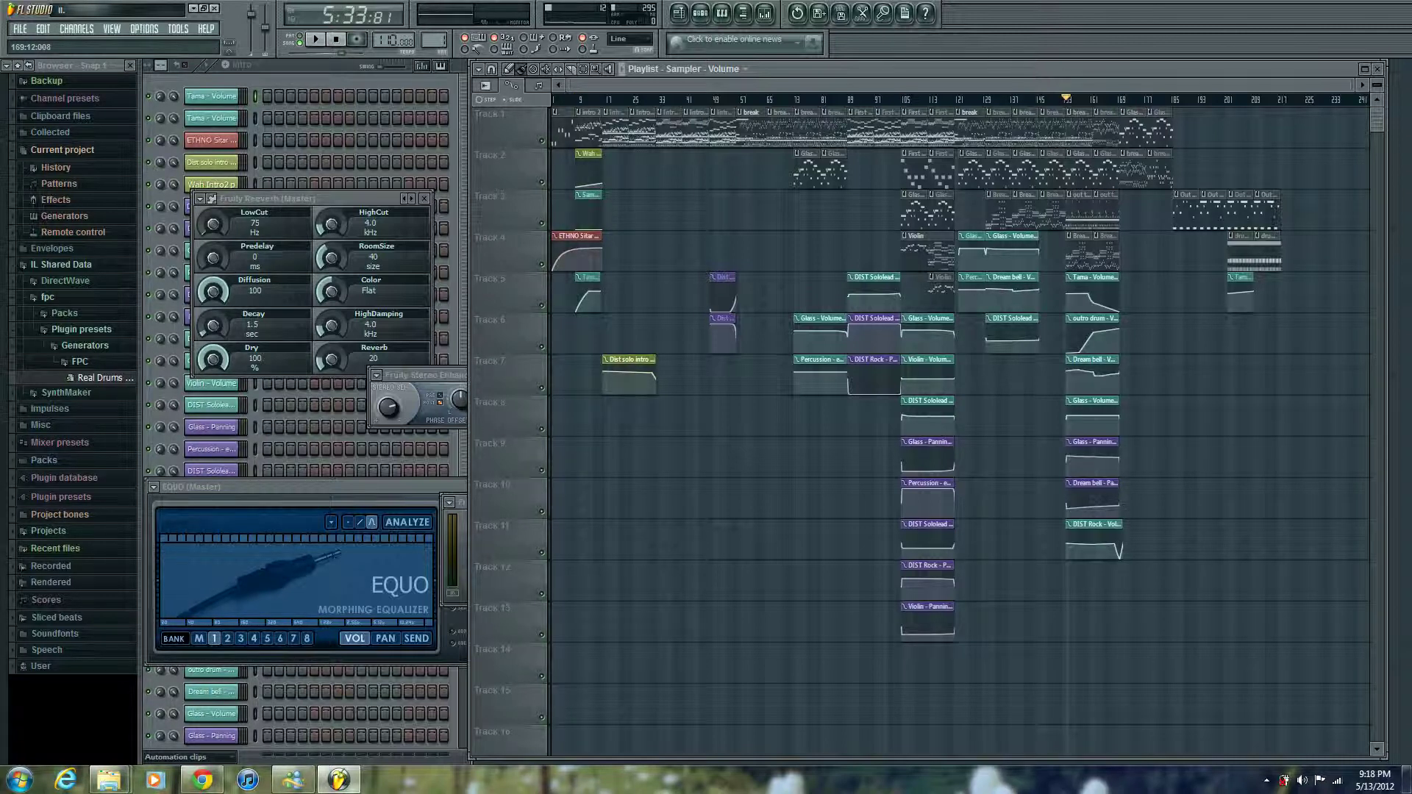
{"action": "left_click", "coordinate": [1217, 99]}
{"action": "left_click_drag", "start_coordinate": [1217, 99], "coordinate": [553, 99]}
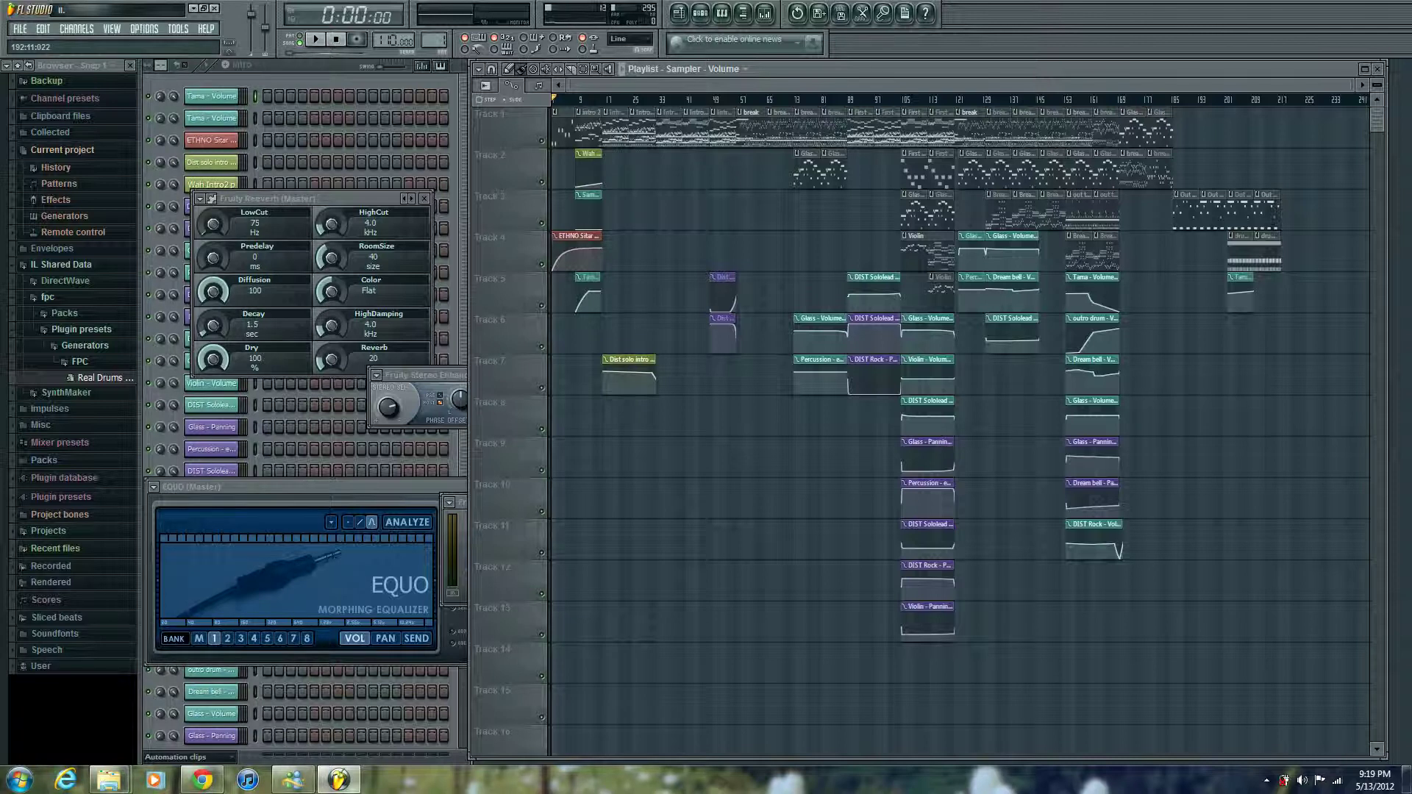
{"action": "left_click", "coordinate": [20, 29]}
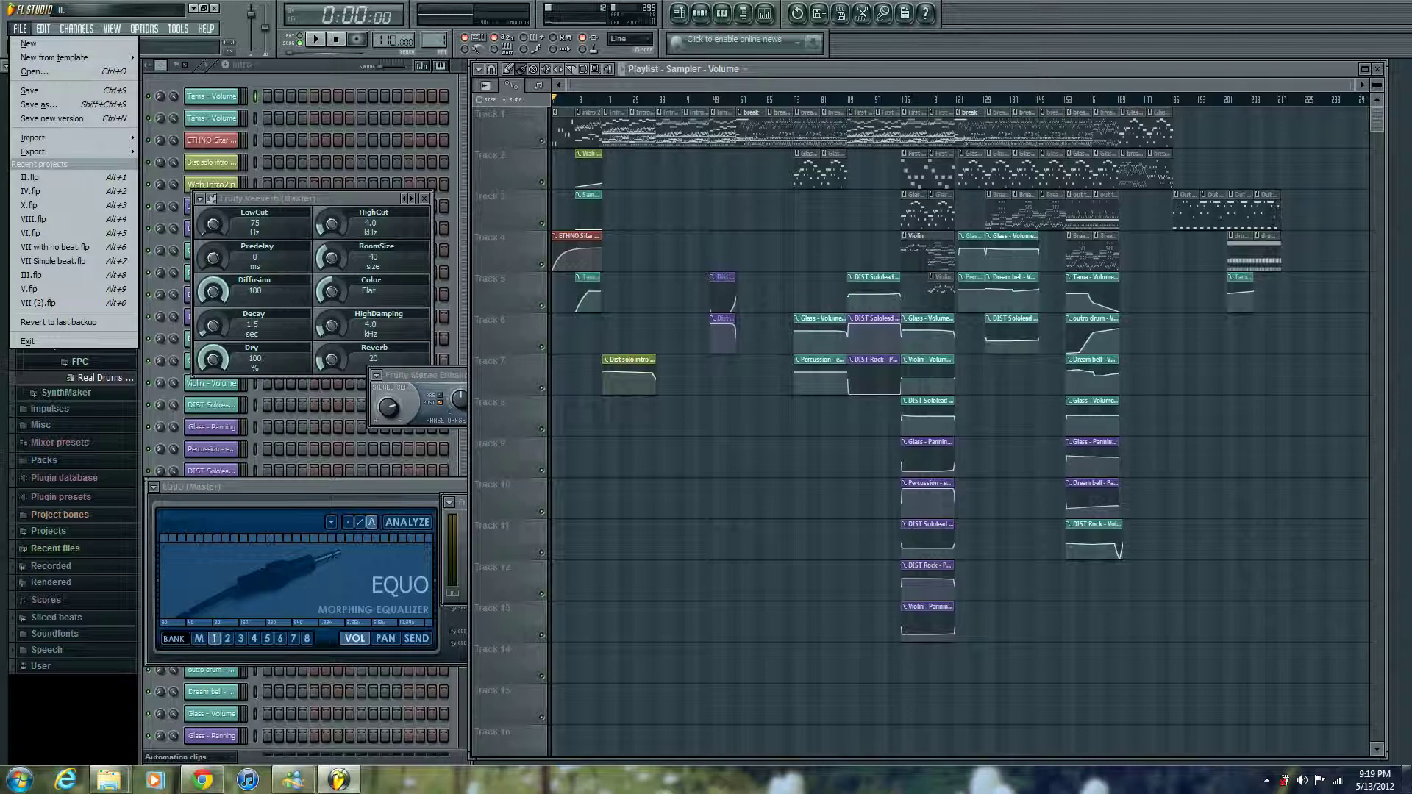
{"action": "mouse_move", "coordinate": [44, 151]}
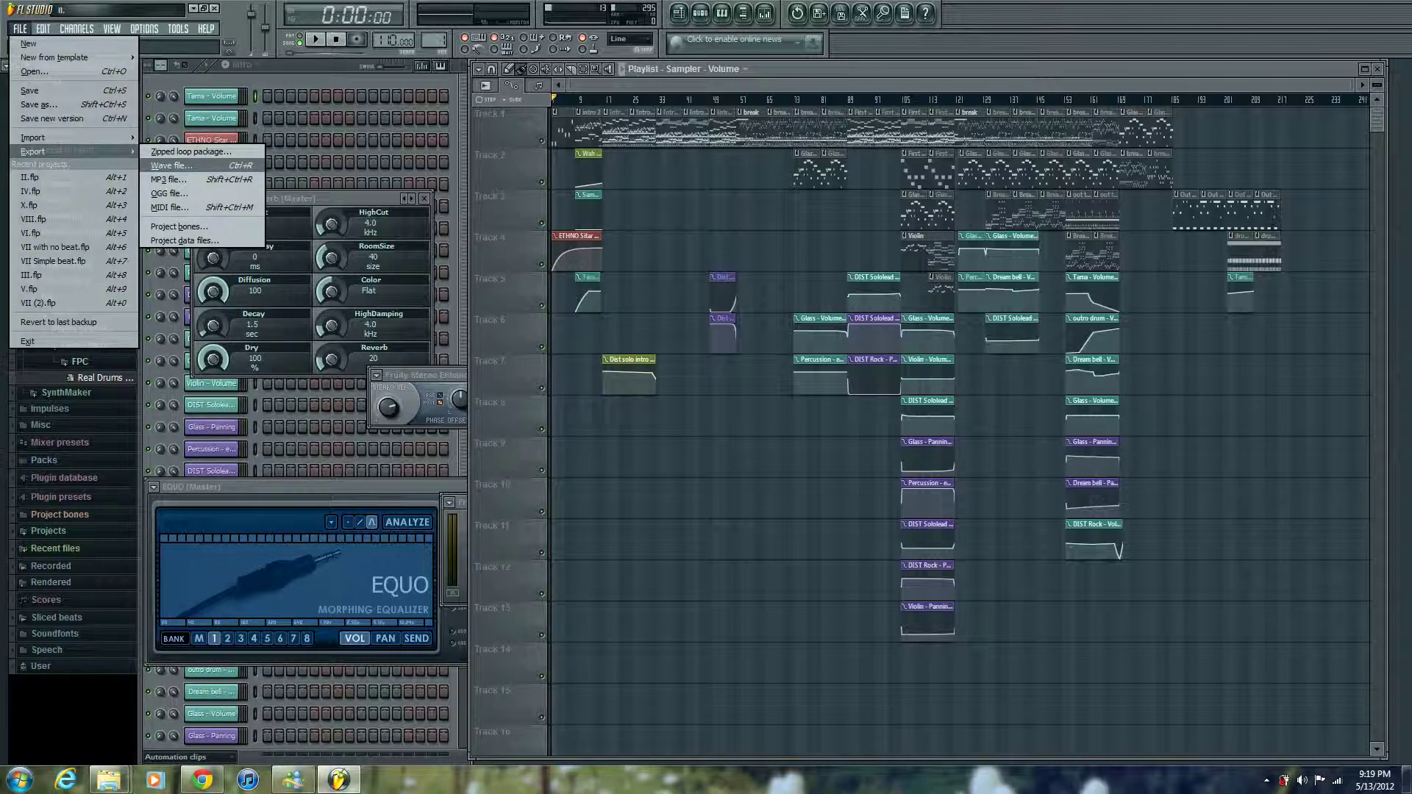
{"action": "left_click", "coordinate": [171, 165]}
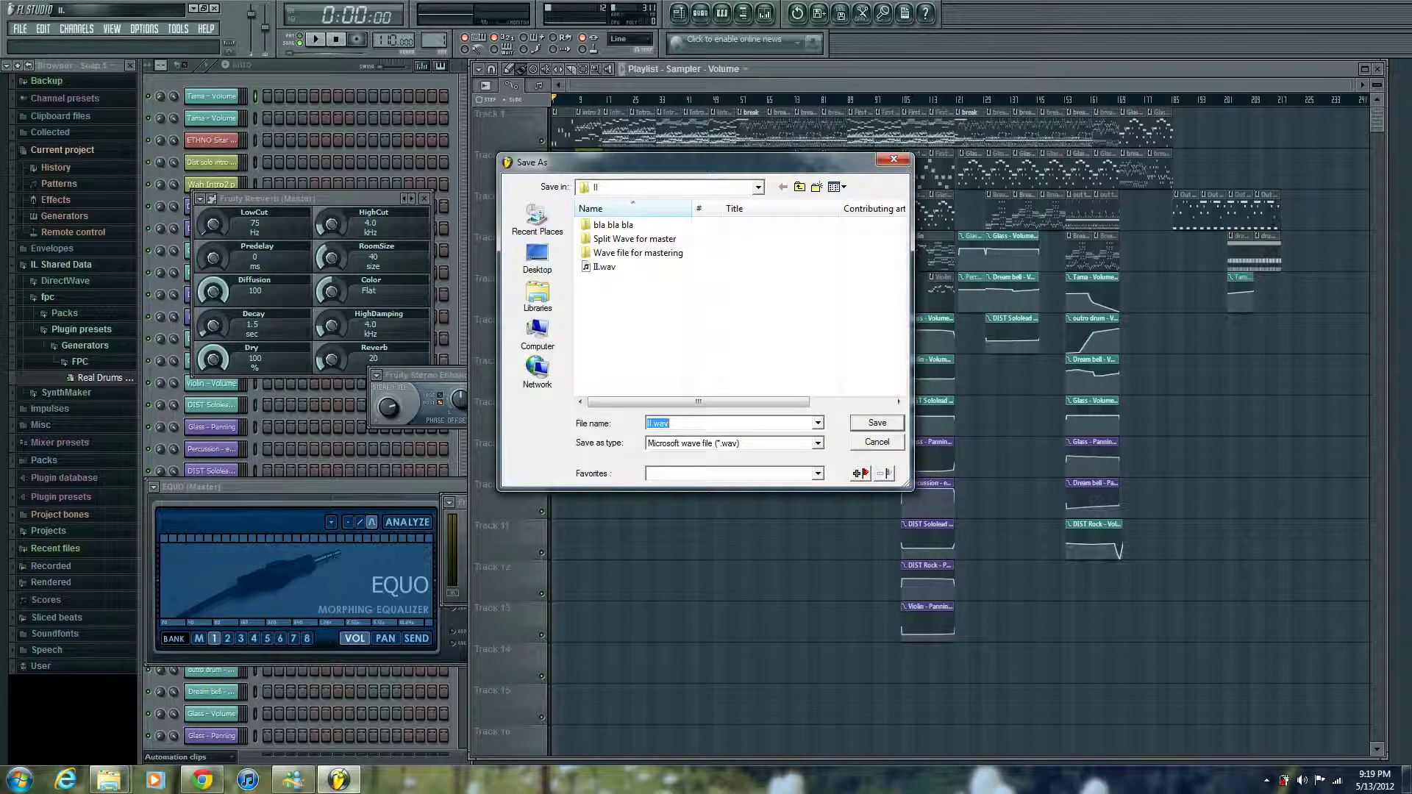
{"action": "left_click_drag", "start_coordinate": [695, 162], "coordinate": [745, 191]}
{"action": "left_click_drag", "start_coordinate": [638, 191], "coordinate": [629, 183]}
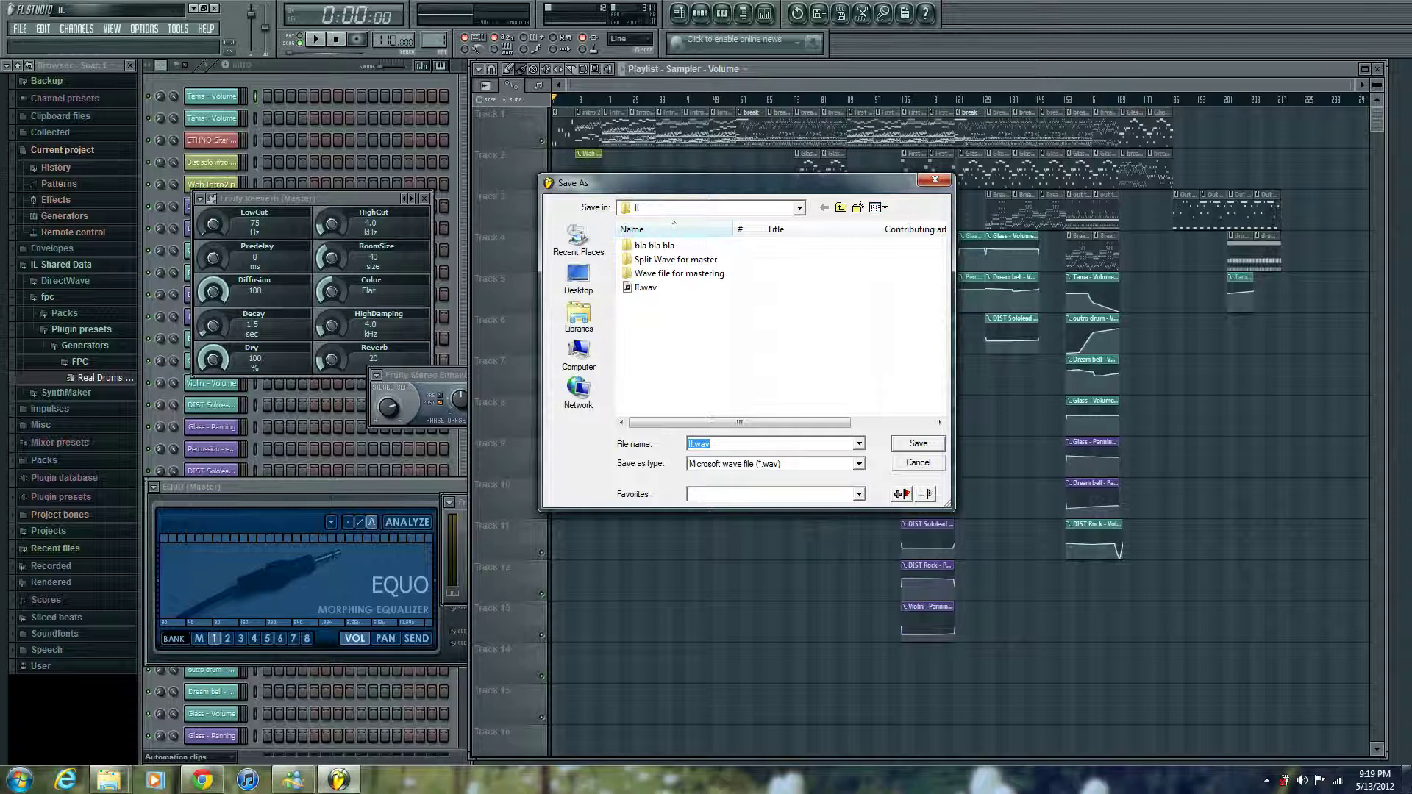
{"action": "left_click_drag", "start_coordinate": [629, 182], "coordinate": [543, 191]}
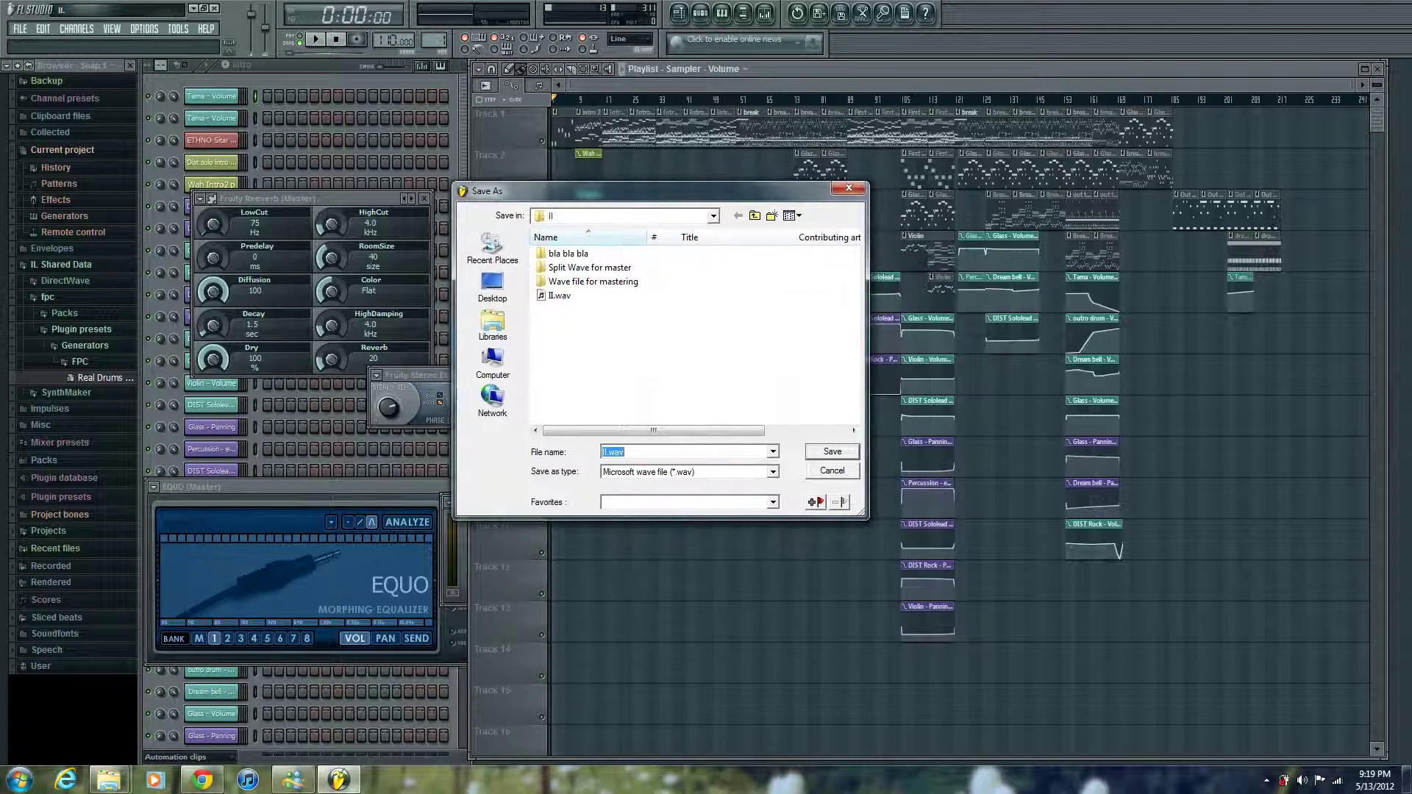
{"action": "left_click", "coordinate": [831, 470]}
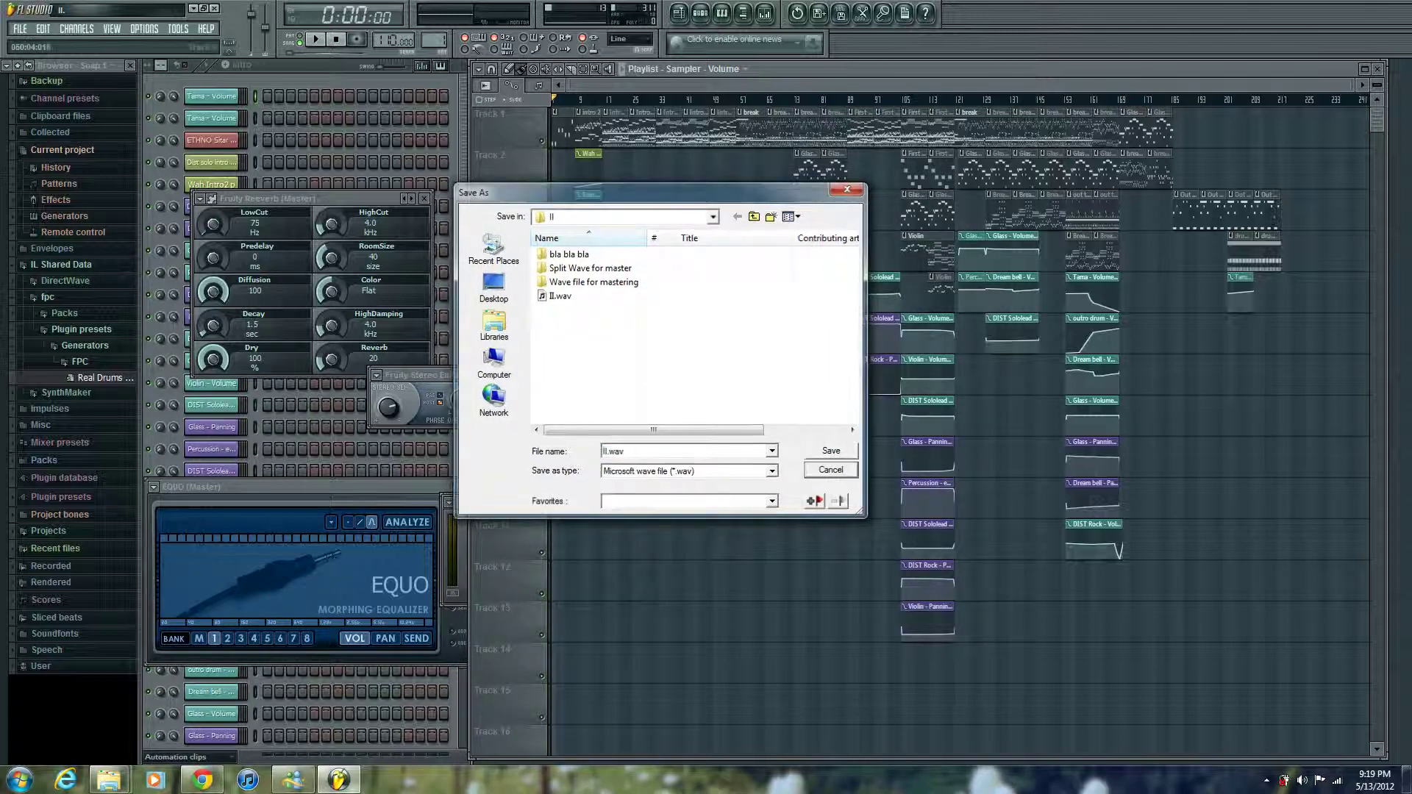
- Examine the export formats offered for the project, including wave, MP3, OGG and MIDI
{"action": "left_click", "coordinate": [19, 29]}
{"action": "mouse_move", "coordinate": [72, 152]}
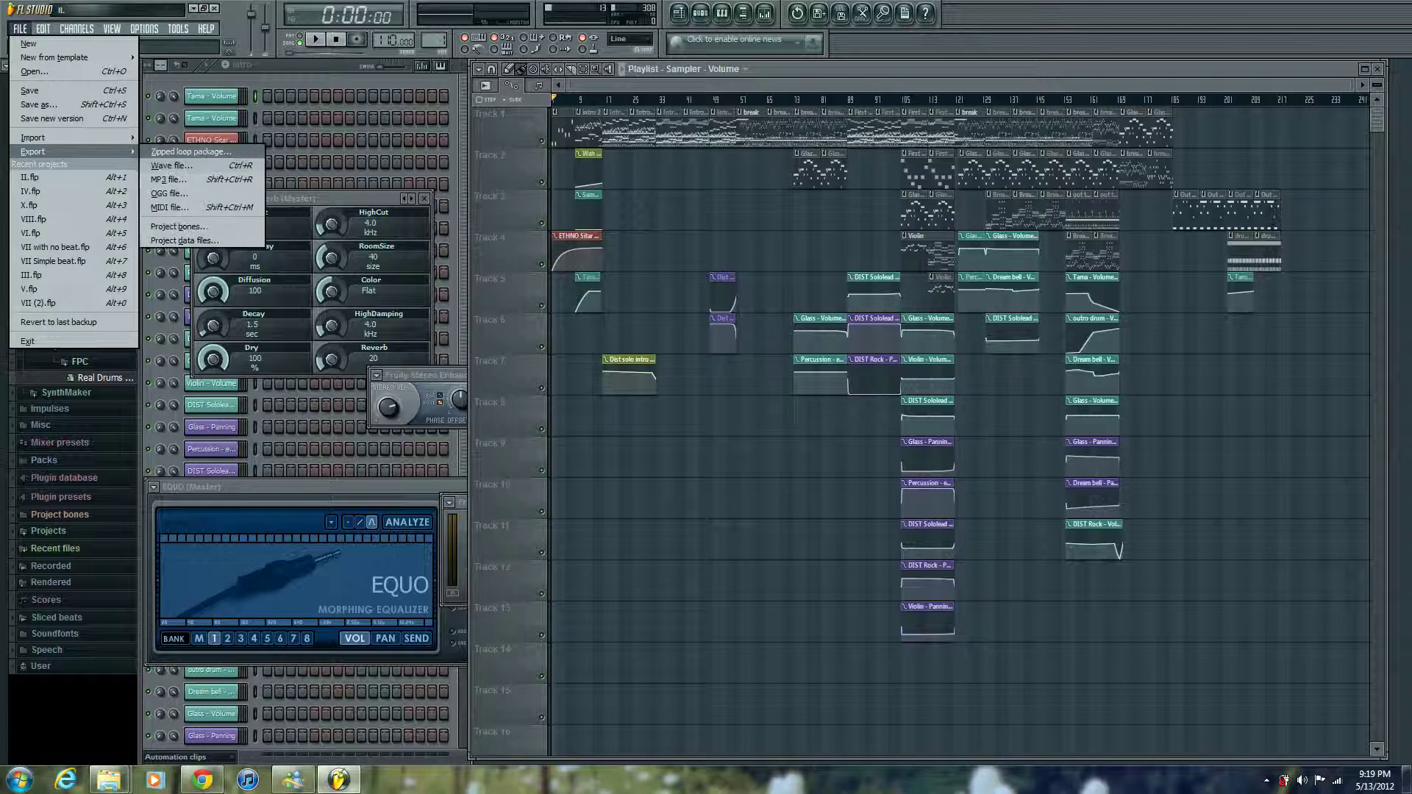
{"action": "key", "text": "Down"}
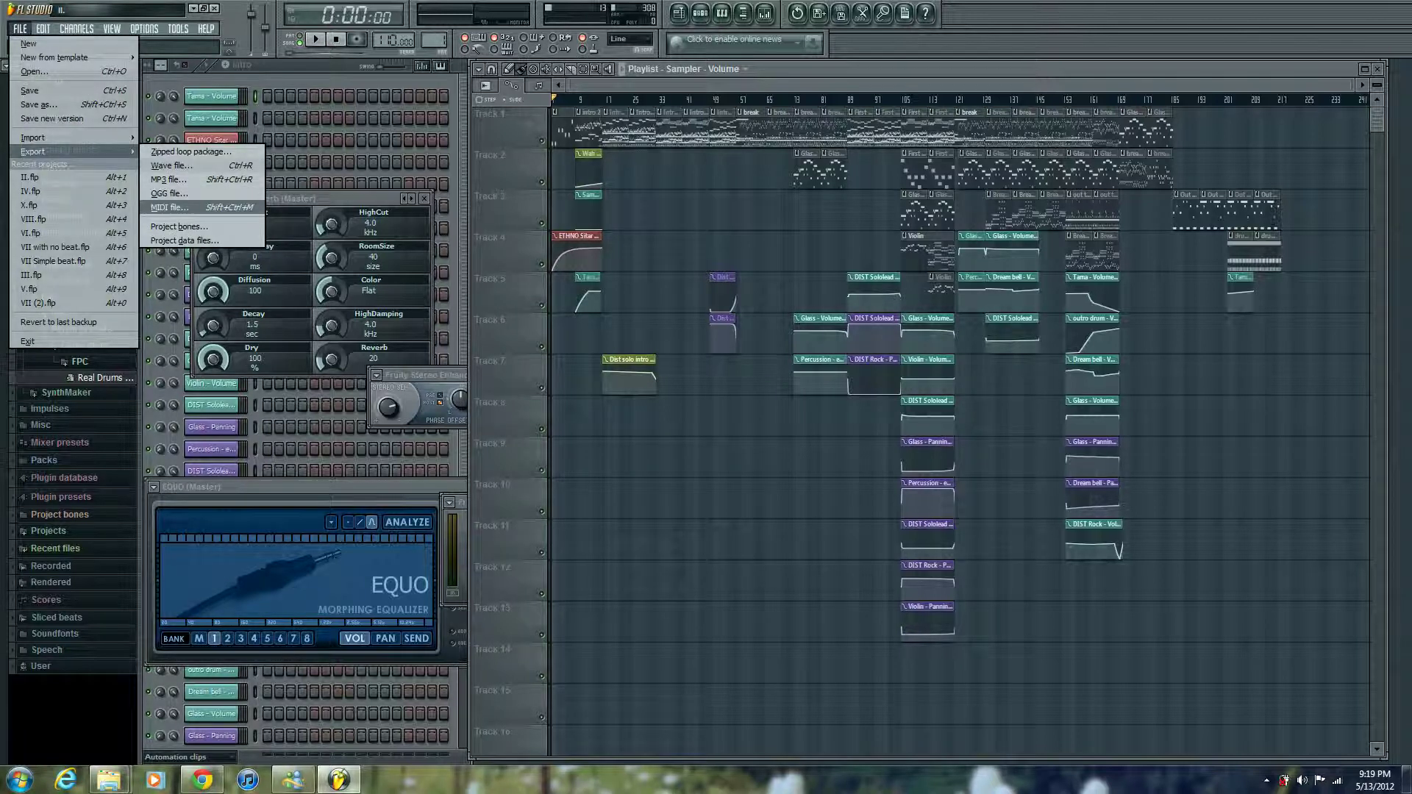
{"action": "key", "text": "Up"}
{"action": "key", "text": "Up"}
{"action": "key", "text": "Up"}
{"action": "key", "text": "Up"}
{"action": "key", "text": "Down"}
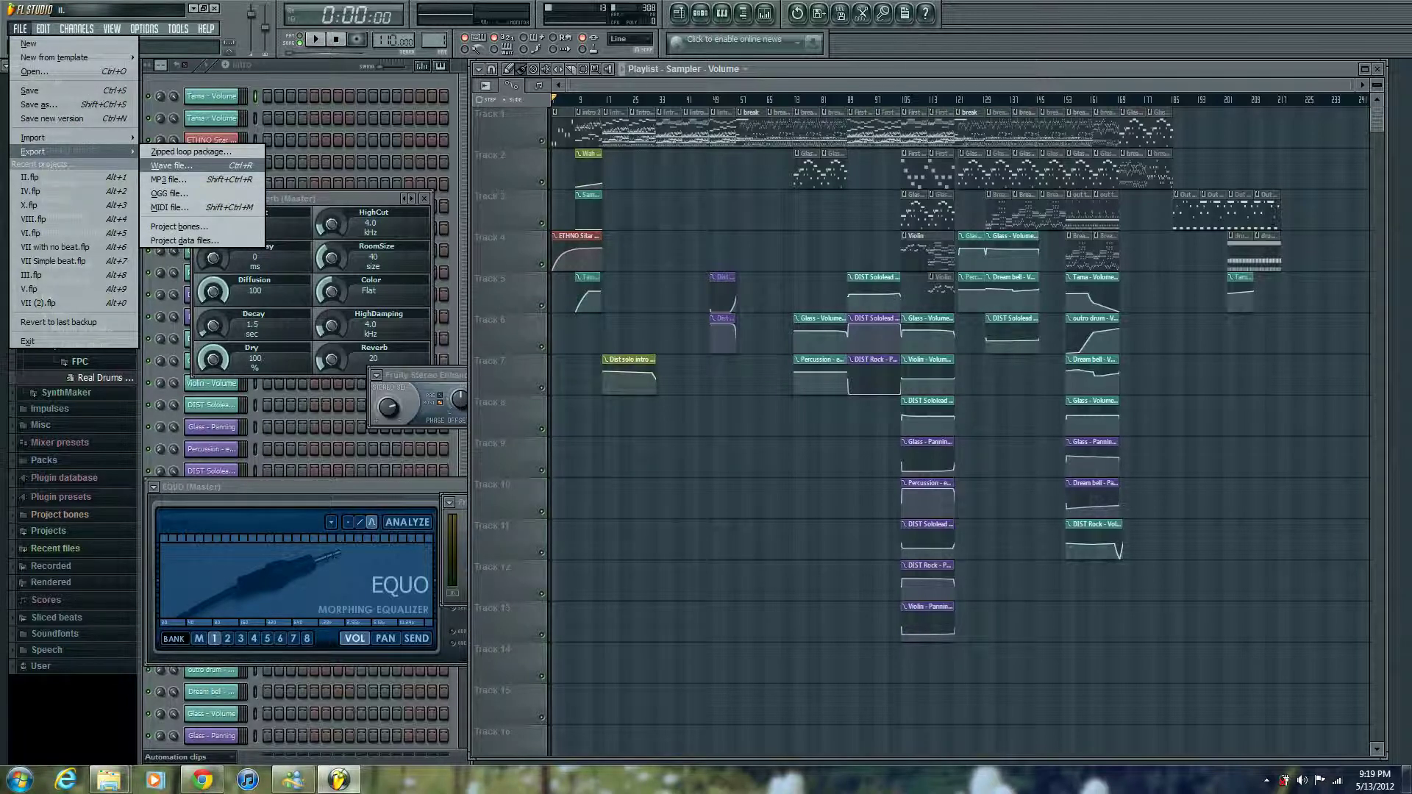
{"action": "key", "text": "Down"}
{"action": "key", "text": "Down"}
{"action": "key", "text": "Down"}
{"action": "key", "text": "Up"}
{"action": "key", "text": "Up"}
{"action": "key", "text": "Up"}
- Set up a wave file export of the song, named II.wav, in the "bla bla bla" folder
{"action": "left_click", "coordinate": [172, 165]}
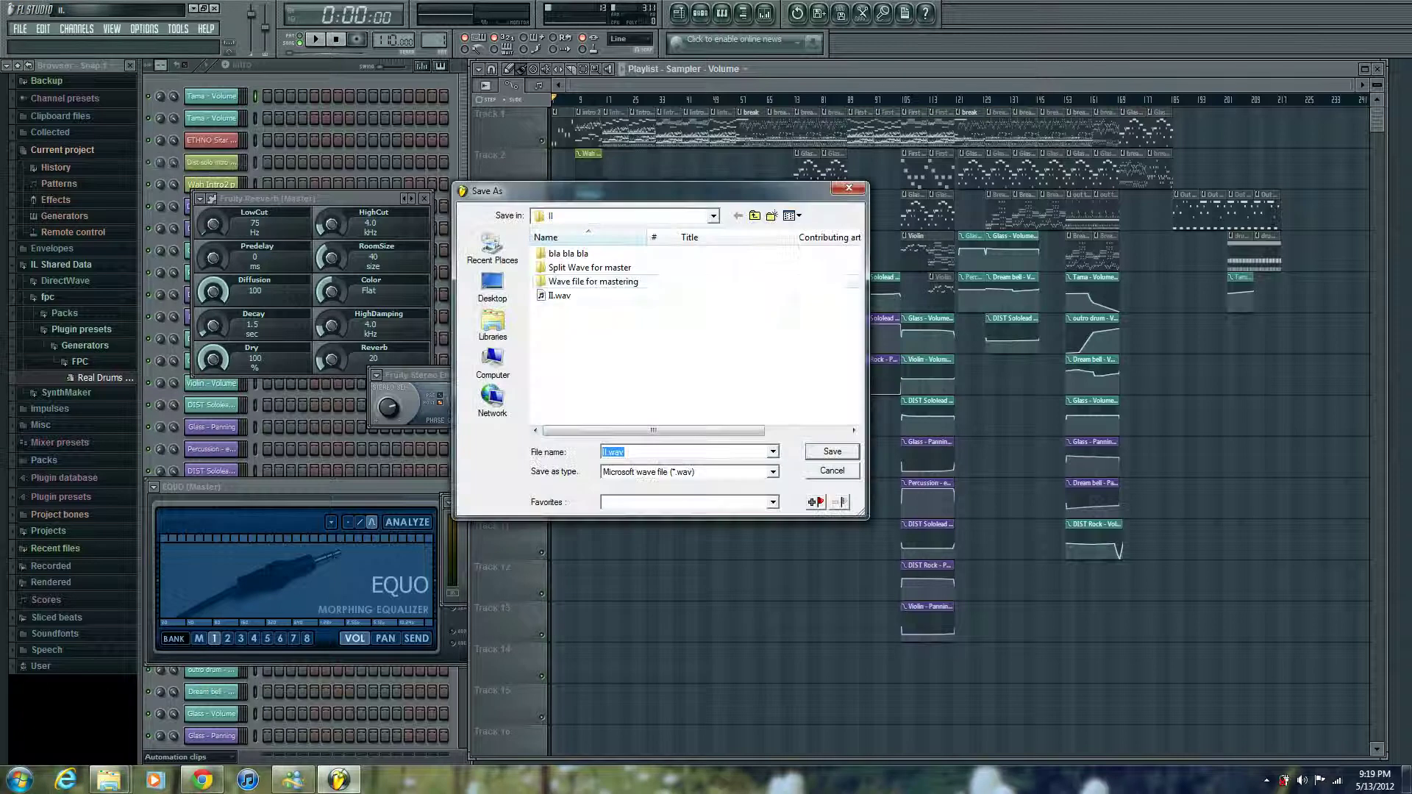
{"action": "left_click", "coordinate": [568, 252]}
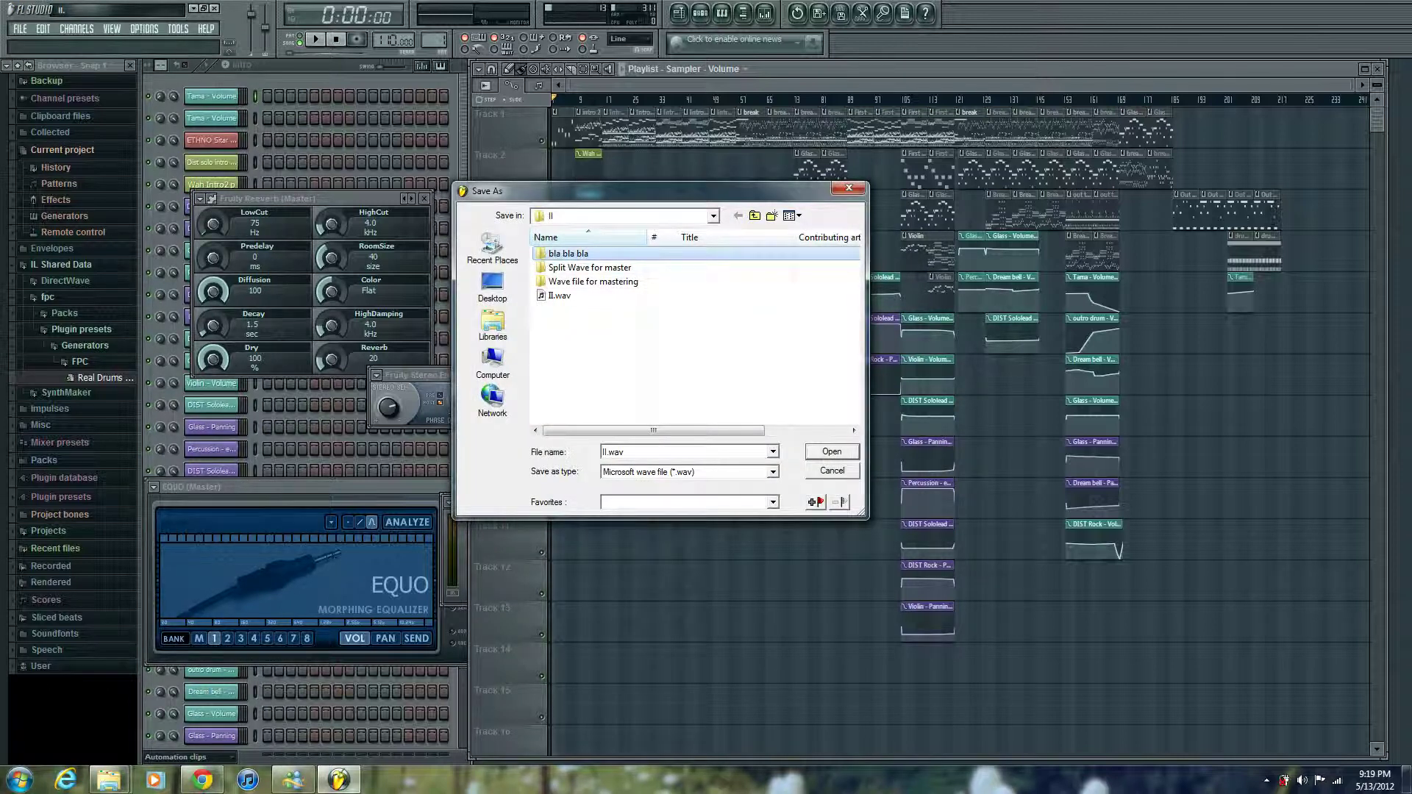
{"action": "key", "text": "Return"}
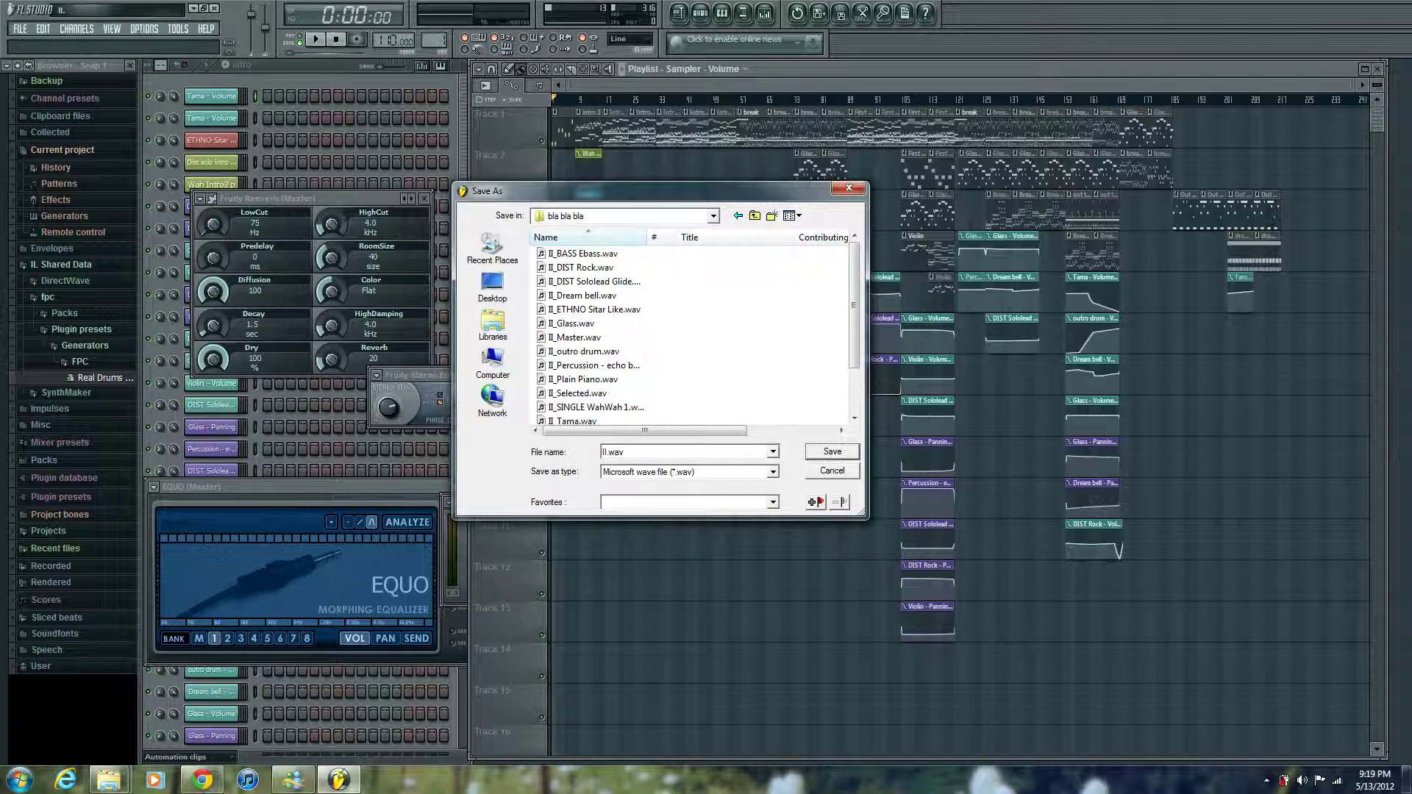
{"action": "left_click", "coordinate": [832, 451]}
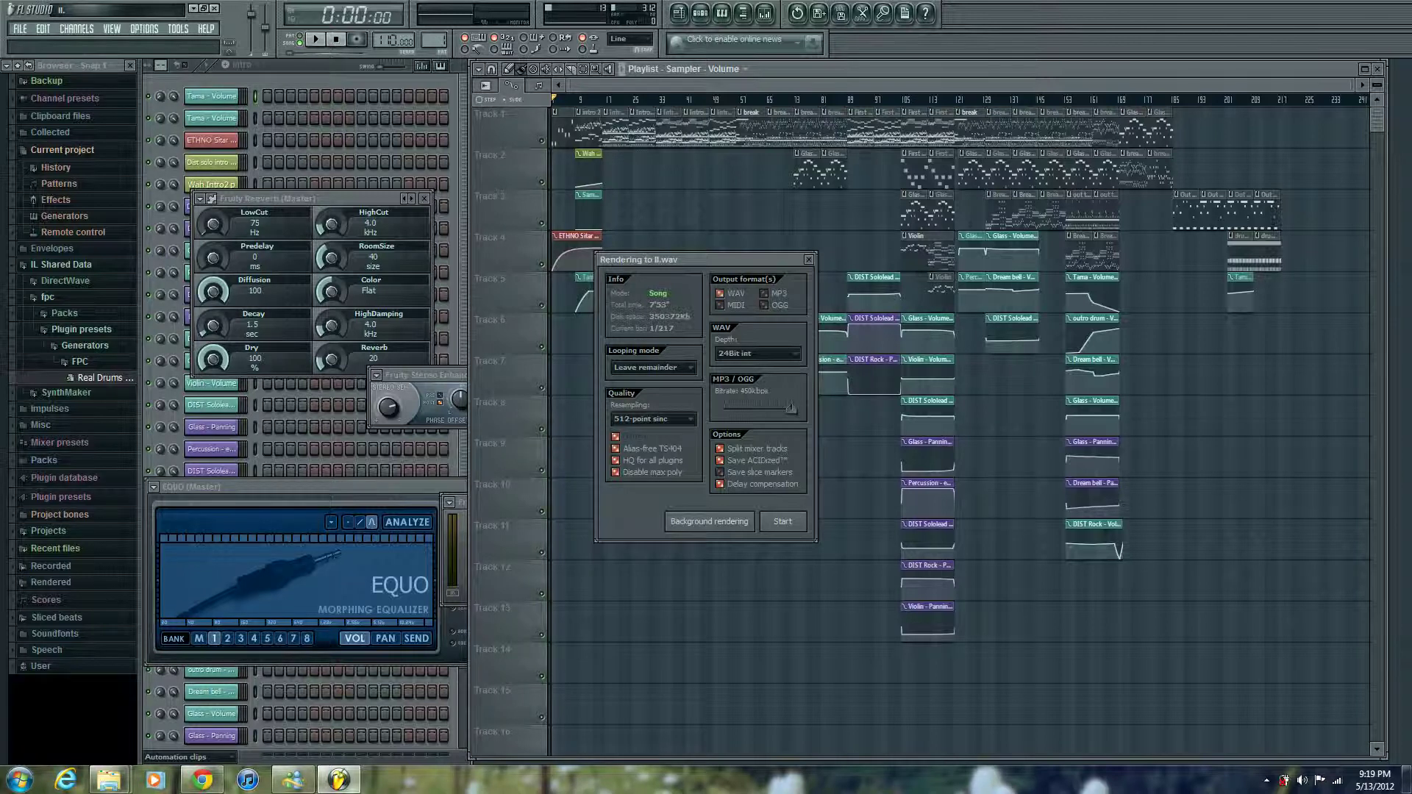
- Choose 24Bit int depth and split mixer tracks for the II.wav export, and close the rendering settings without starting
{"action": "left_click", "coordinate": [757, 354]}
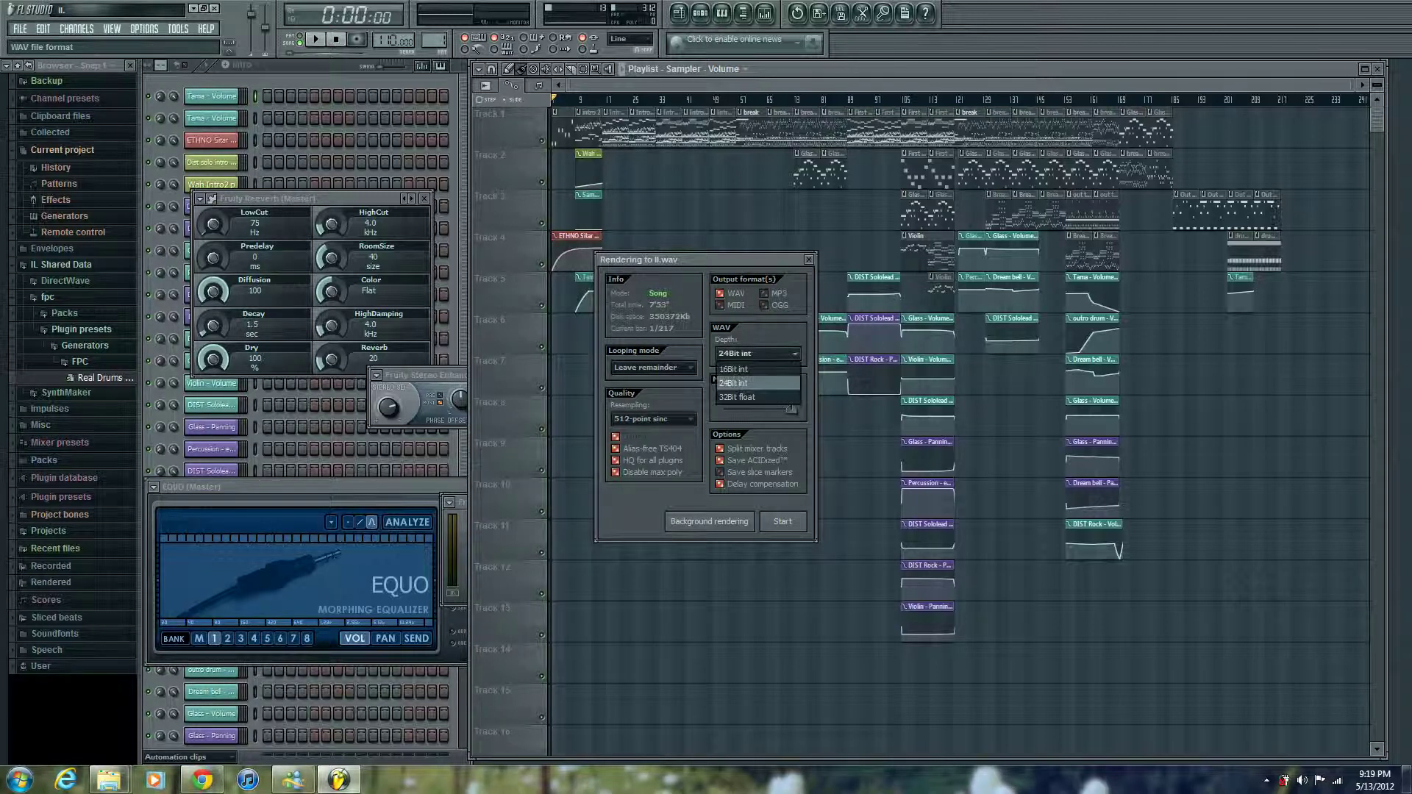
{"action": "left_click", "coordinate": [743, 381]}
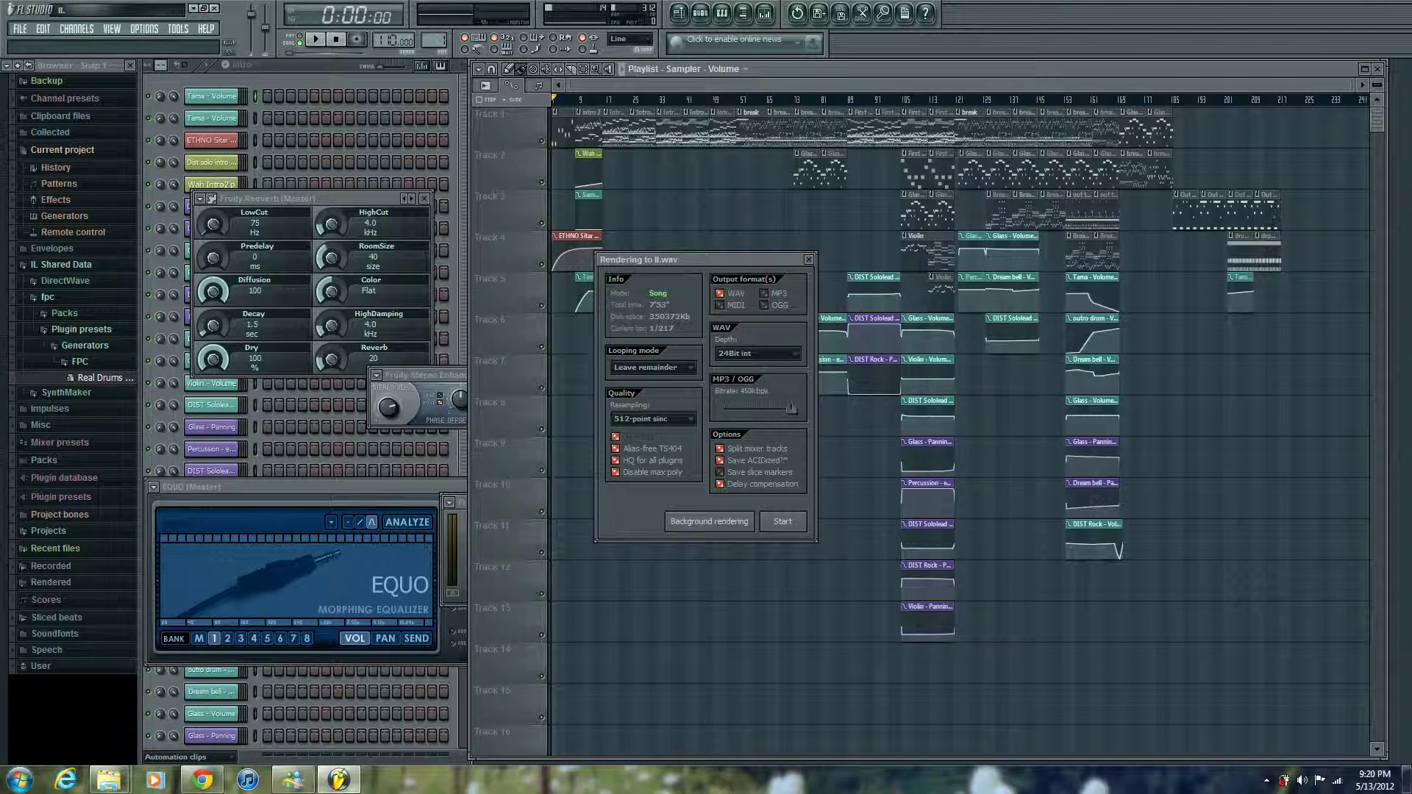
{"action": "left_click", "coordinate": [720, 448]}
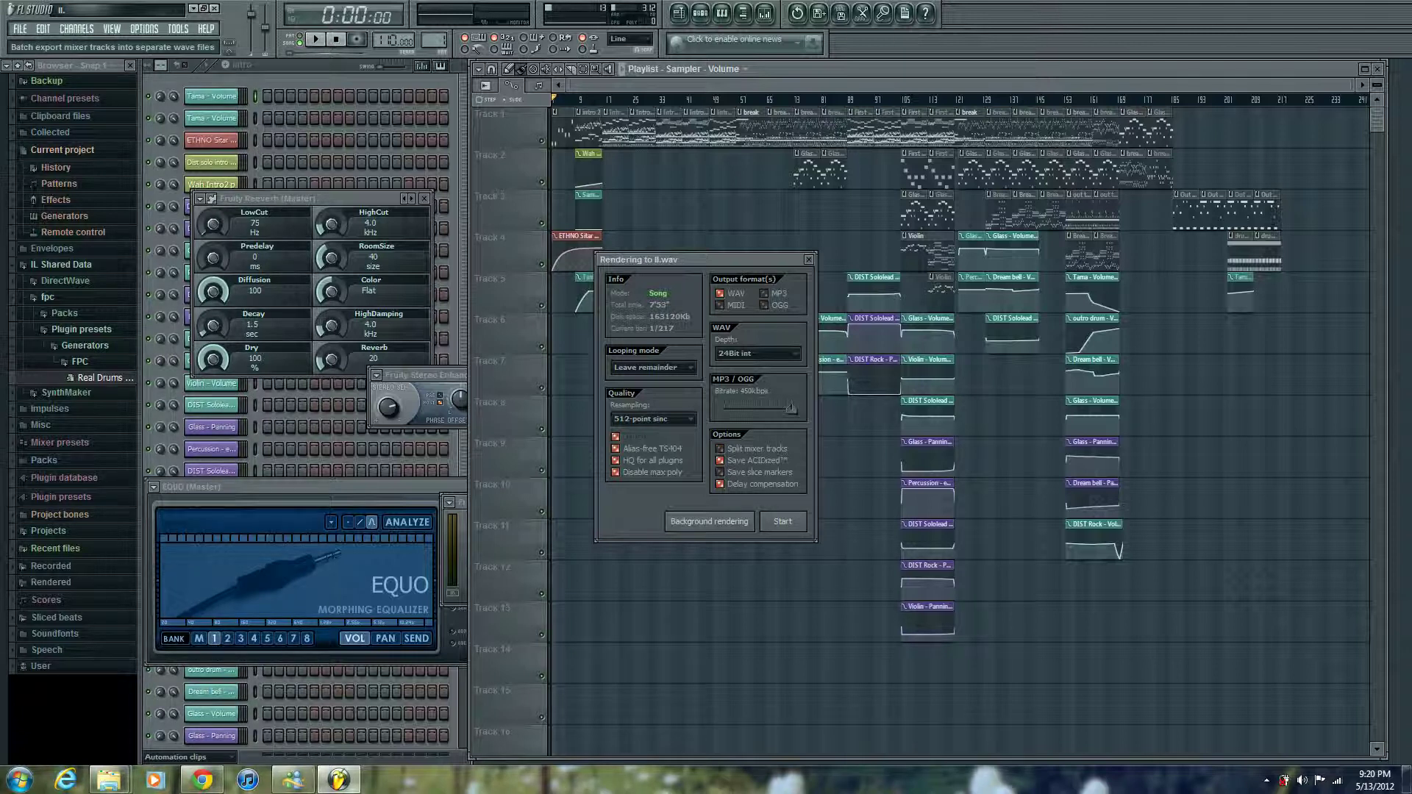
{"action": "left_click", "coordinate": [720, 448]}
{"action": "left_click", "coordinate": [720, 448]}
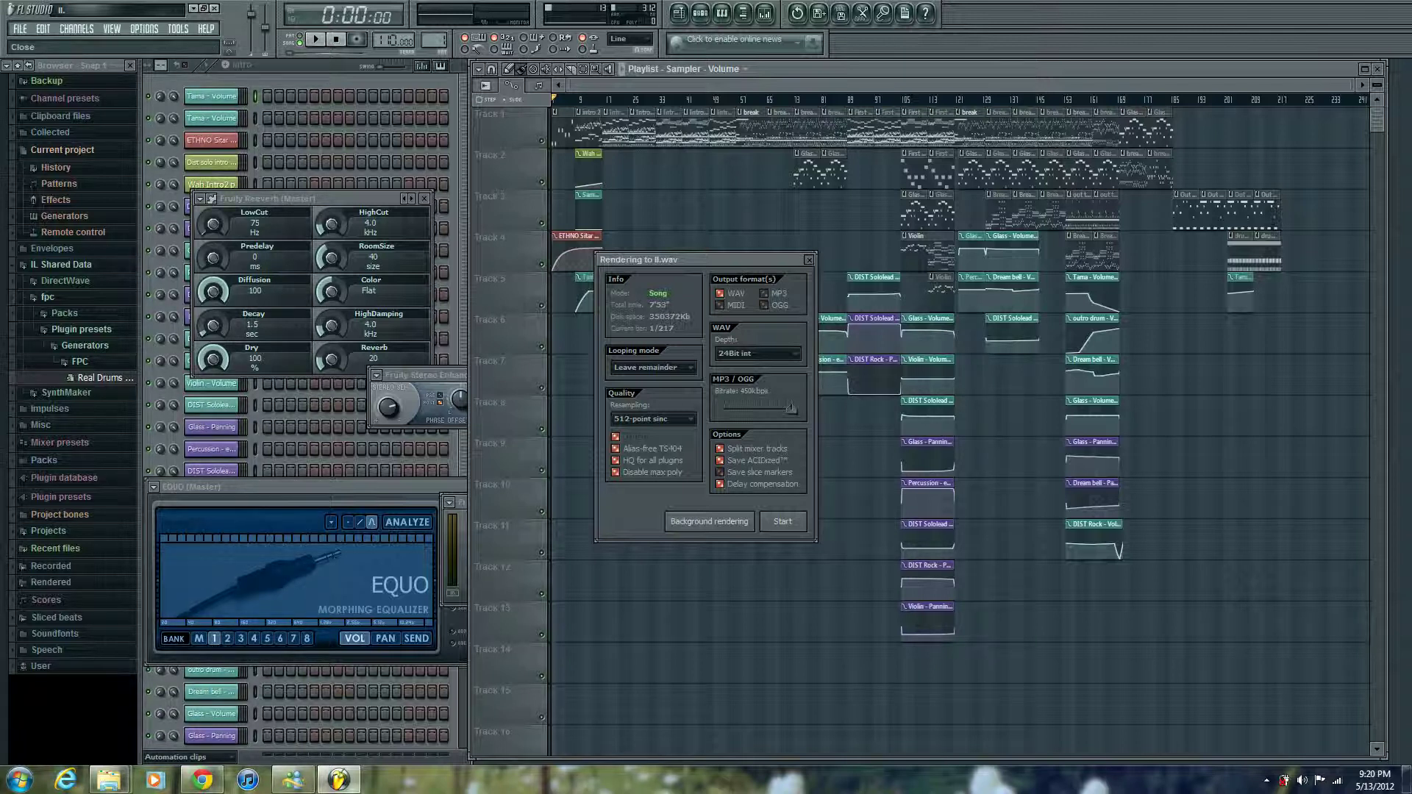
{"action": "left_click", "coordinate": [809, 259]}
- Close FL Studio without saving the project, and check the split track files in the "bla bla bla" folder
{"action": "left_click", "coordinate": [19, 29]}
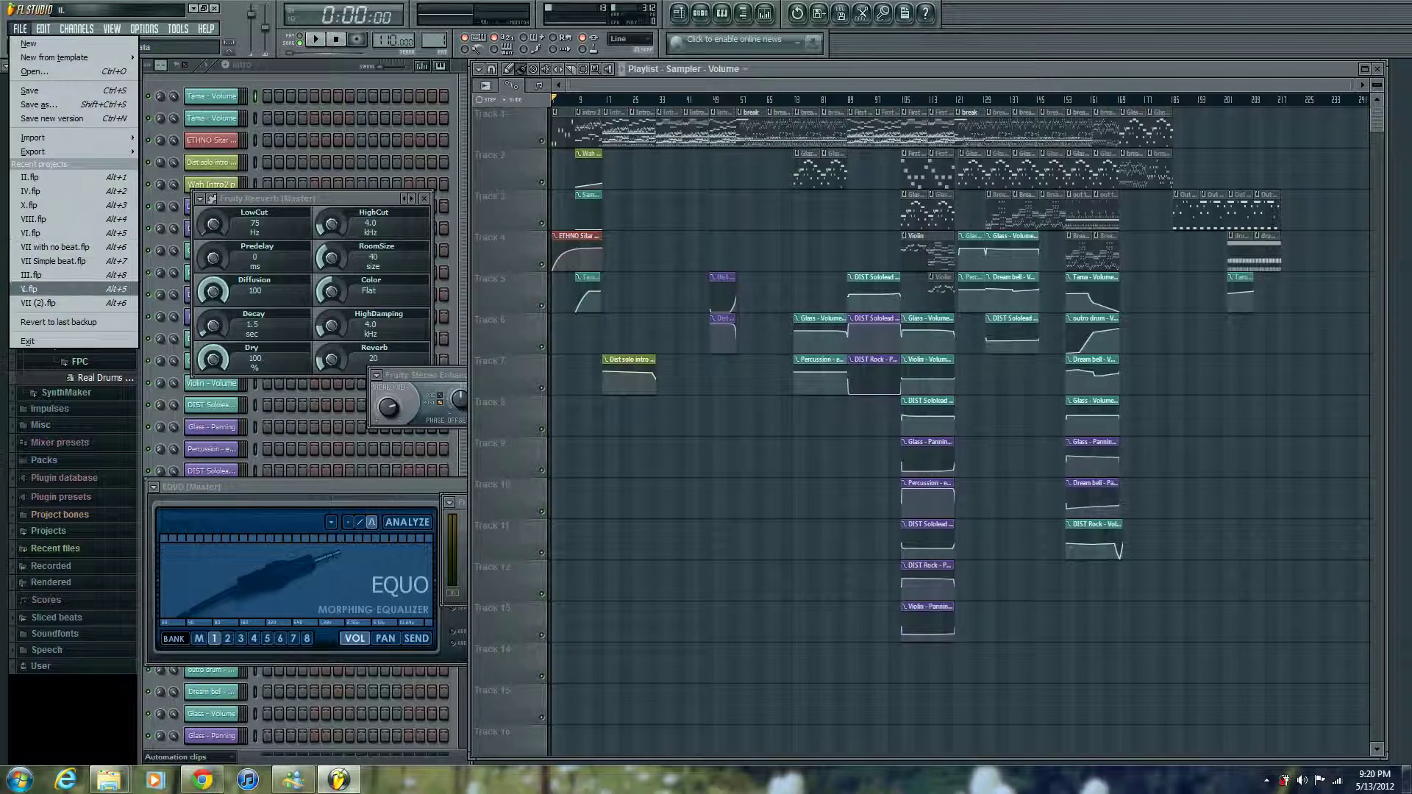
{"action": "left_click", "coordinate": [59, 322]}
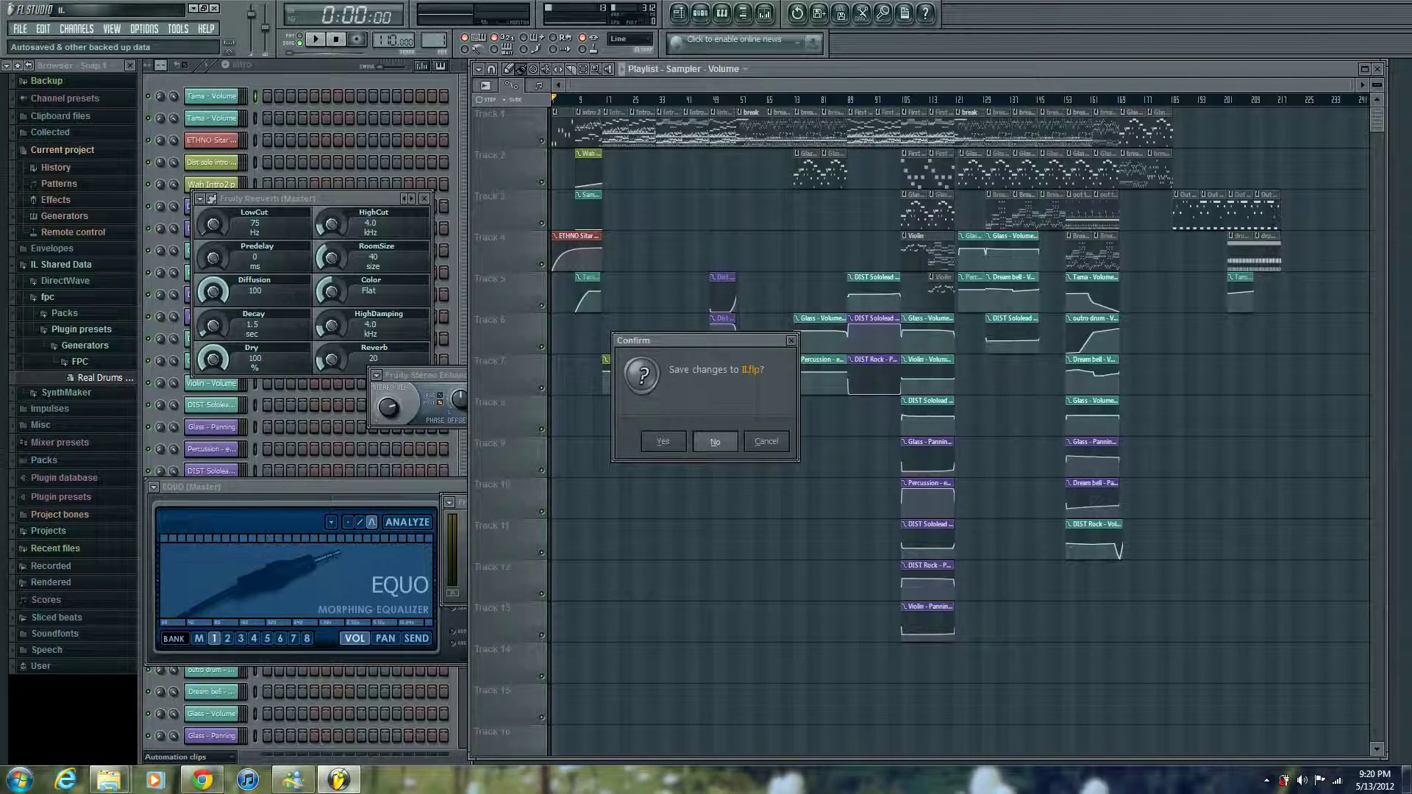
{"action": "left_click", "coordinate": [714, 442]}
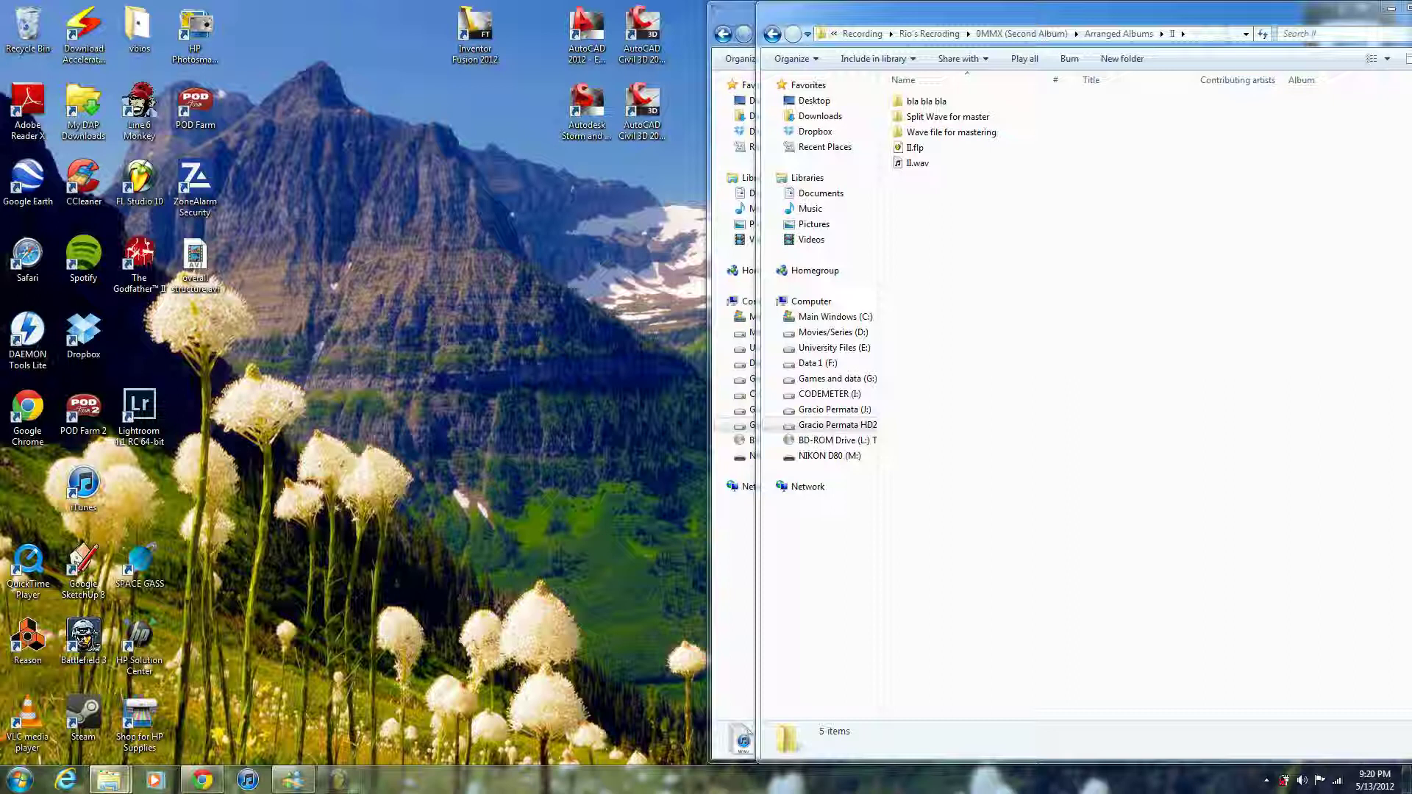
{"action": "double_click", "coordinate": [925, 101]}
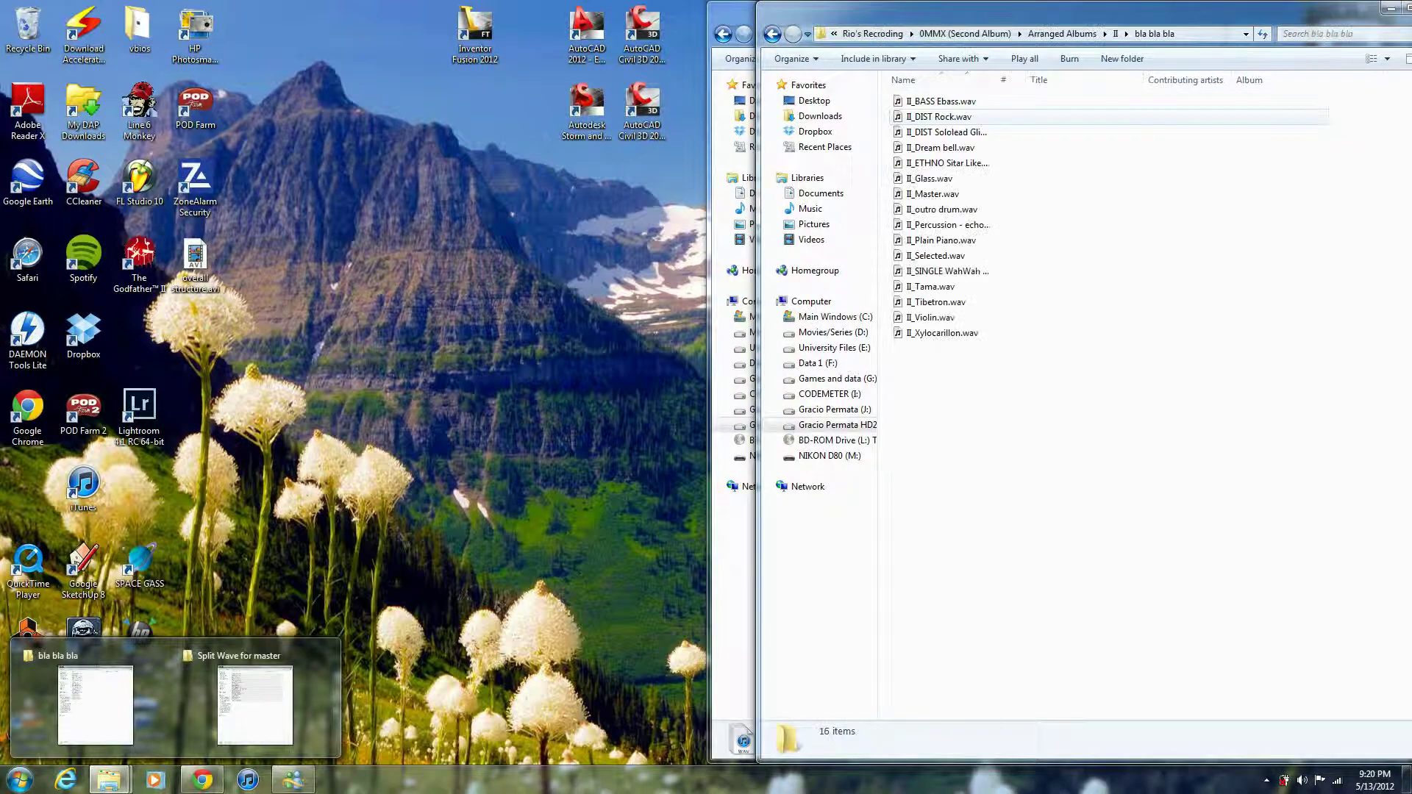
{"action": "left_click", "coordinate": [771, 34]}
- Launch Reason with a new document
{"action": "left_click", "coordinate": [19, 779]}
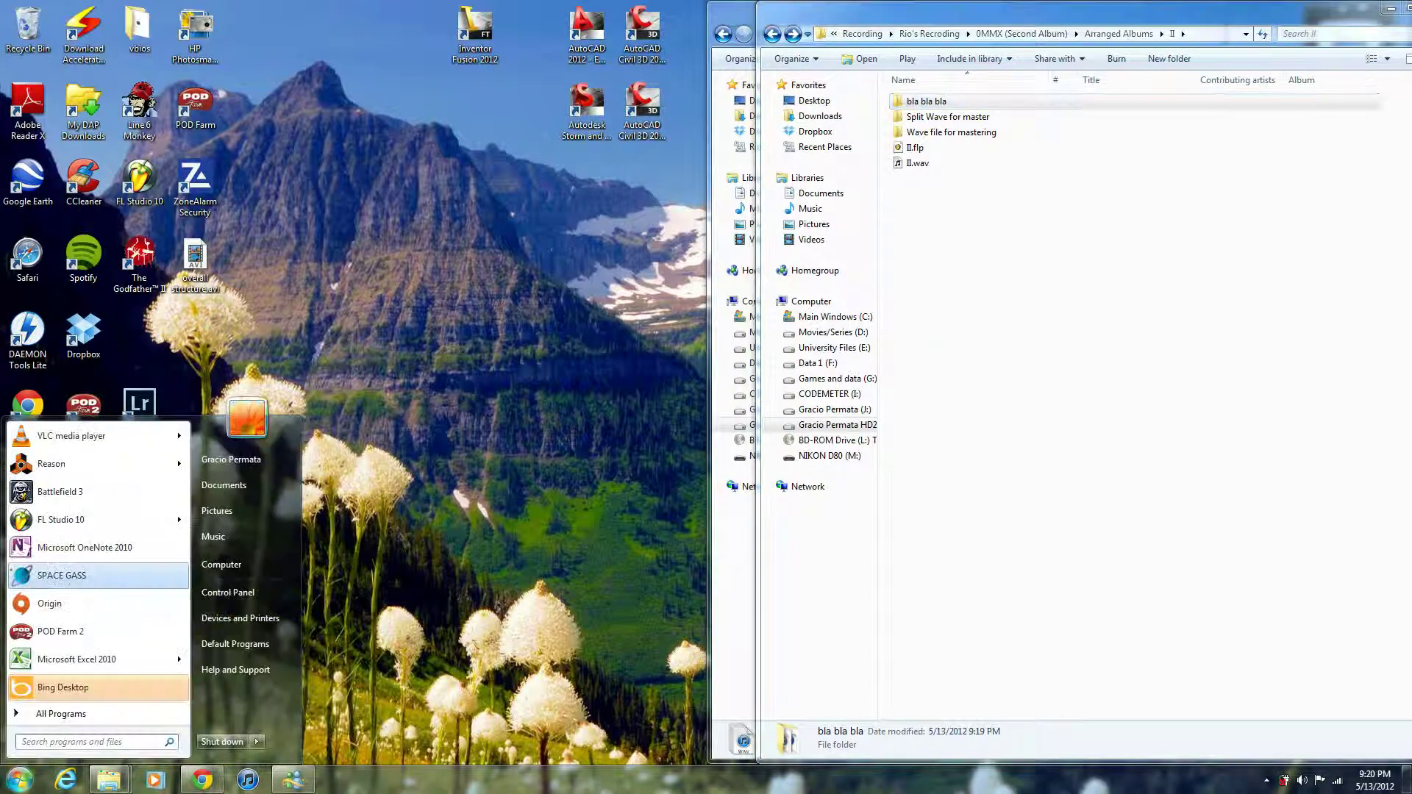
{"action": "key", "text": "Up"}
{"action": "key", "text": "Up"}
{"action": "key", "text": "Up"}
{"action": "key", "text": "Up"}
{"action": "key", "text": "Right"}
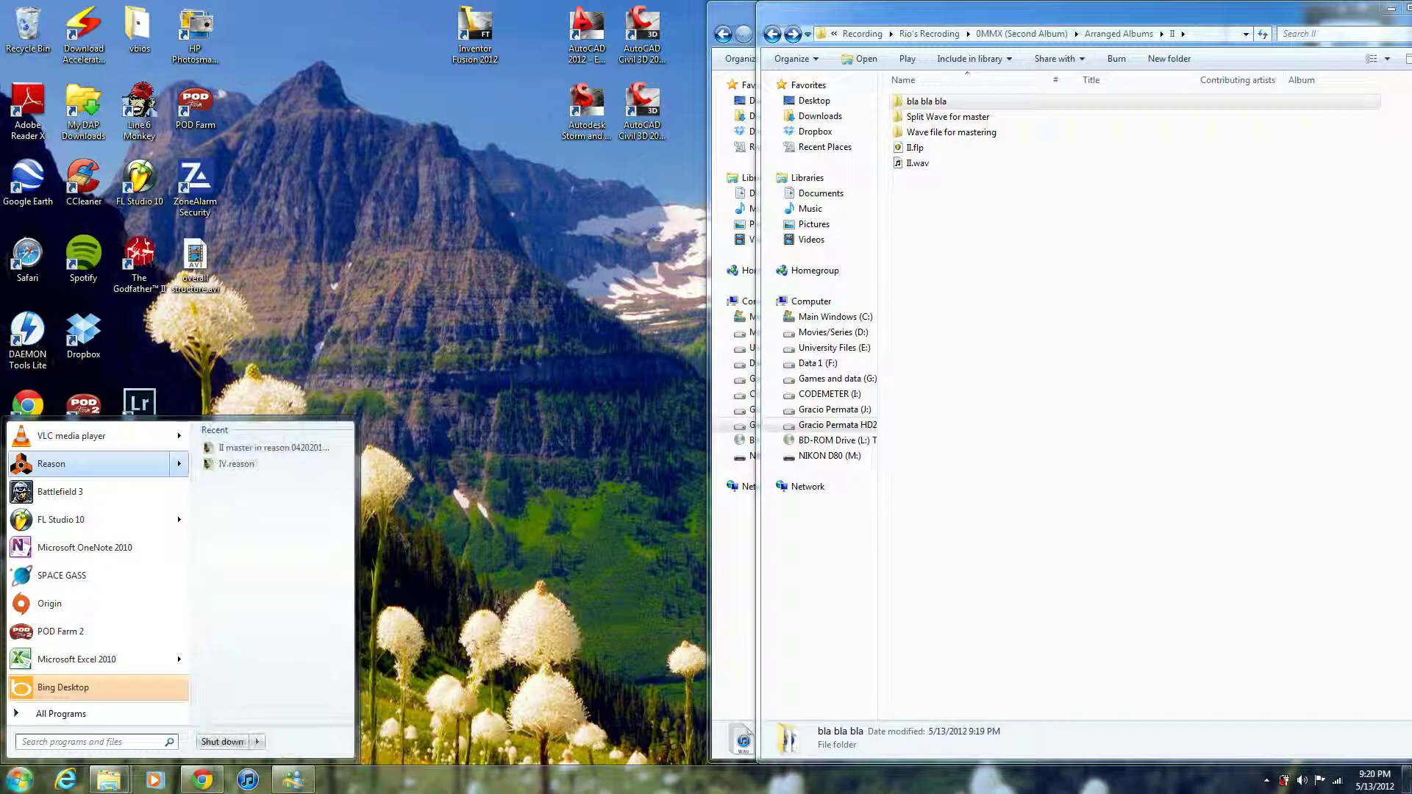
{"action": "key", "text": "Right"}
{"action": "key", "text": "Left"}
{"action": "left_click", "coordinate": [88, 464]}
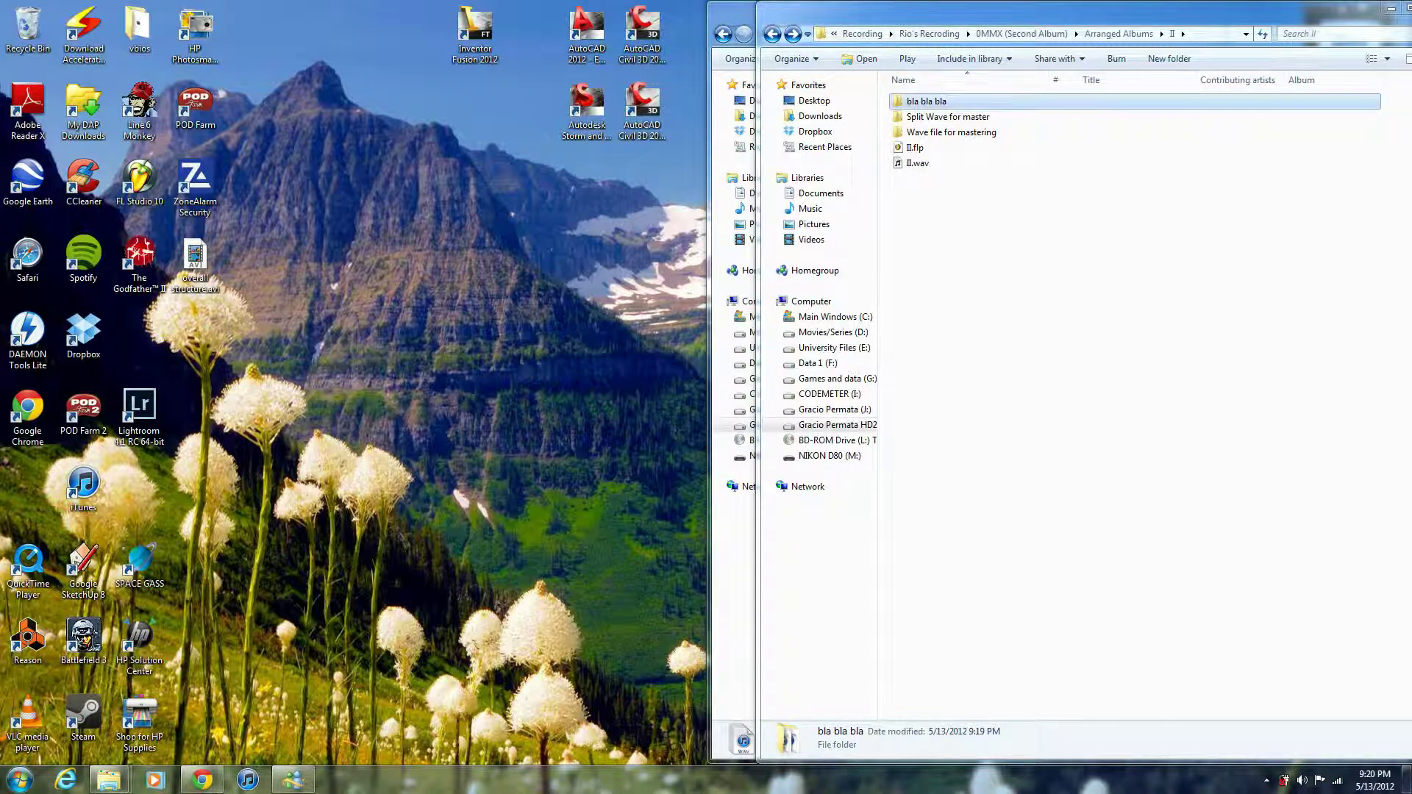
- Open the "Split Wave for master" folder inside the II album folder
{"action": "left_click", "coordinate": [1079, 389]}
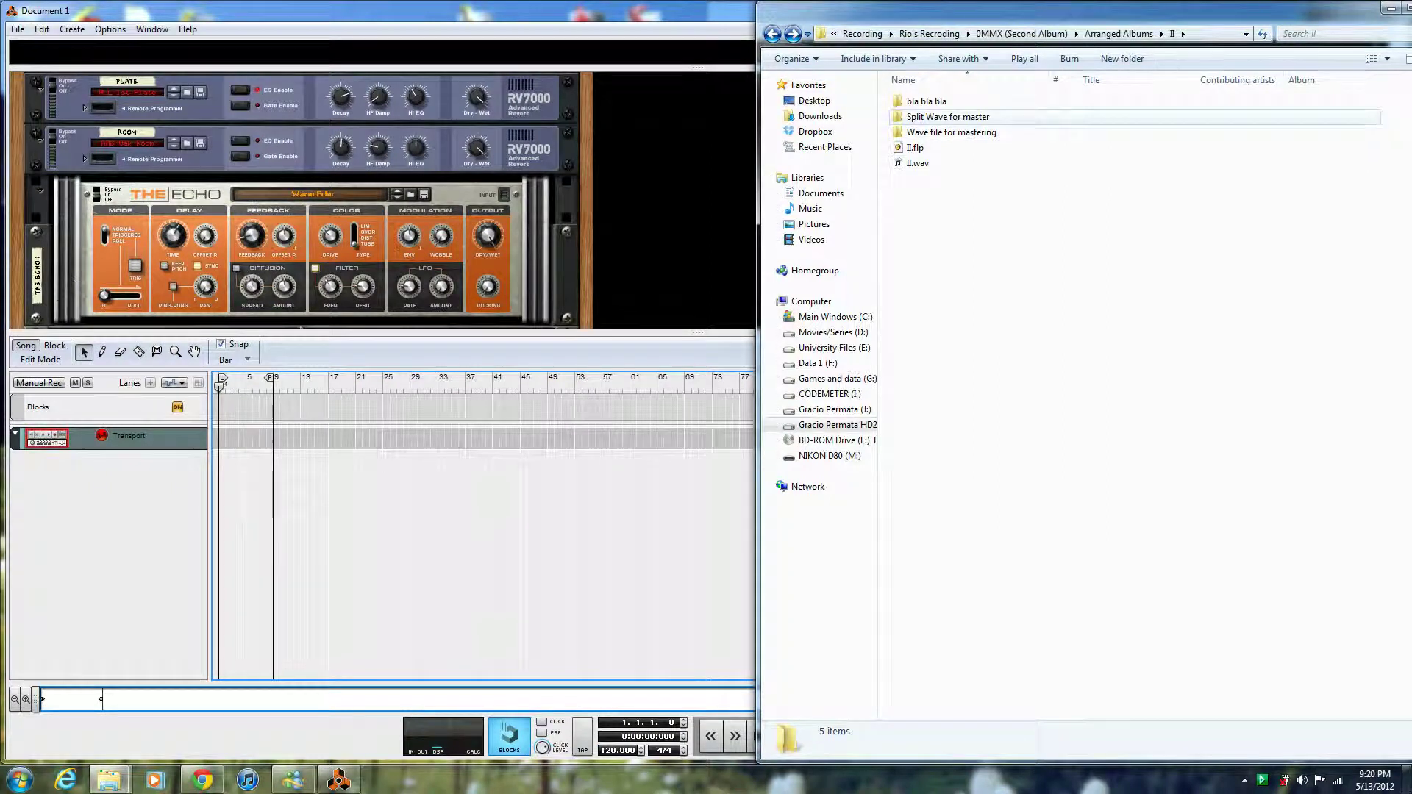
{"action": "double_click", "coordinate": [948, 116]}
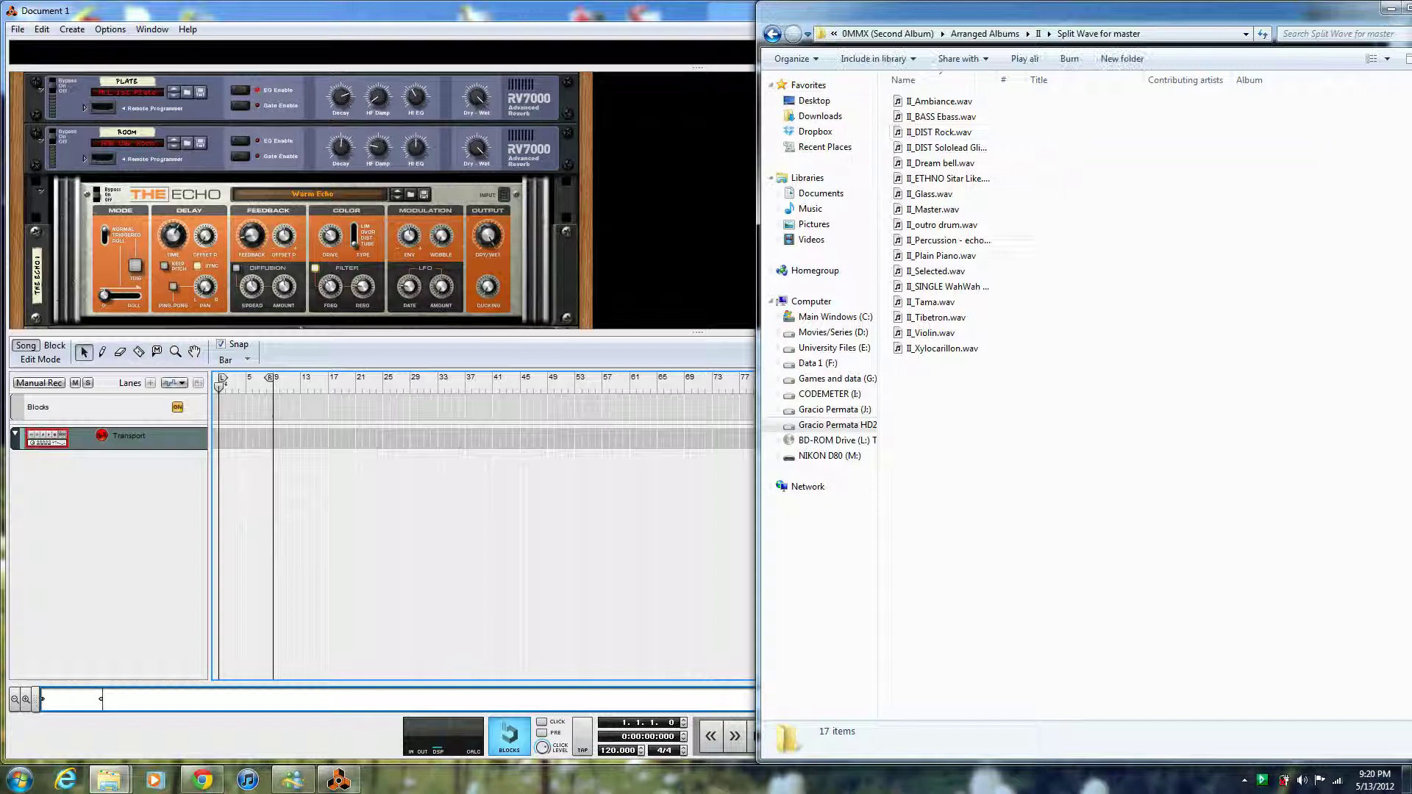
{"action": "key", "text": "BackSpace"}
{"action": "key", "text": "Return"}
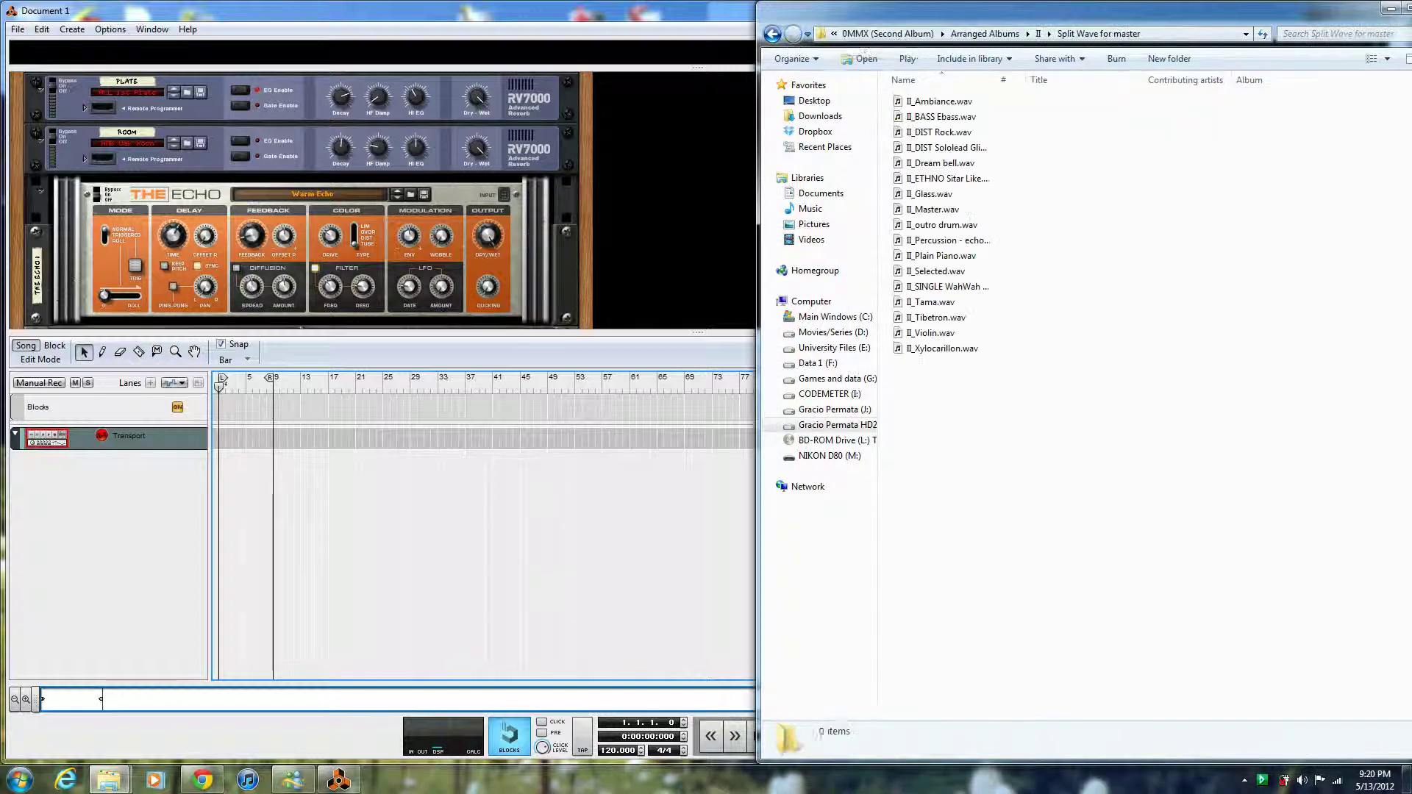
- Switch to Reason and examine the rack devices, from the hardware interface and master section down to the DDL-1 delay
{"action": "key", "text": "alt+Tab"}
{"action": "scroll", "coordinate": [301, 200], "scroll_direction": "up", "scroll_amount": 3}
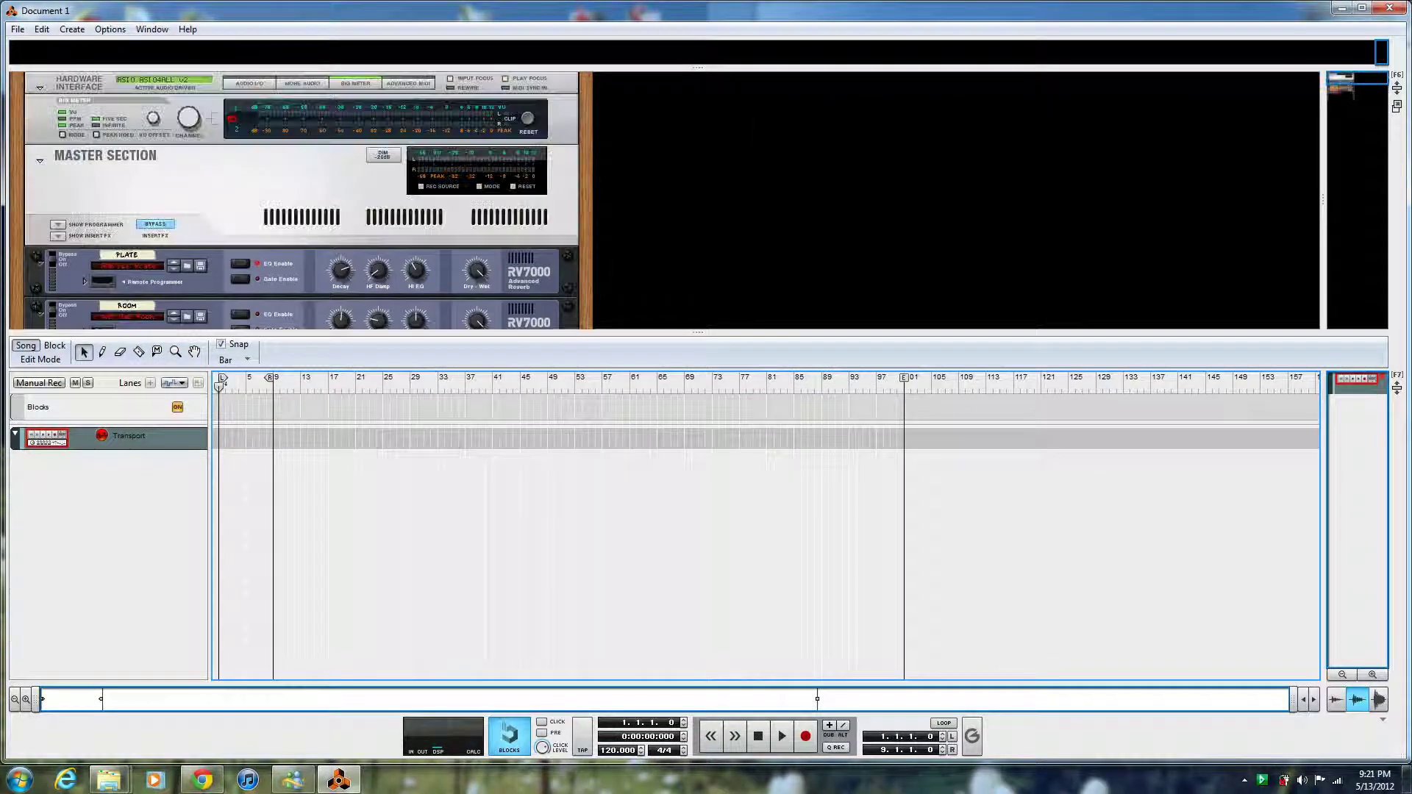
{"action": "scroll", "coordinate": [294, 198], "scroll_direction": "down", "scroll_amount": 5}
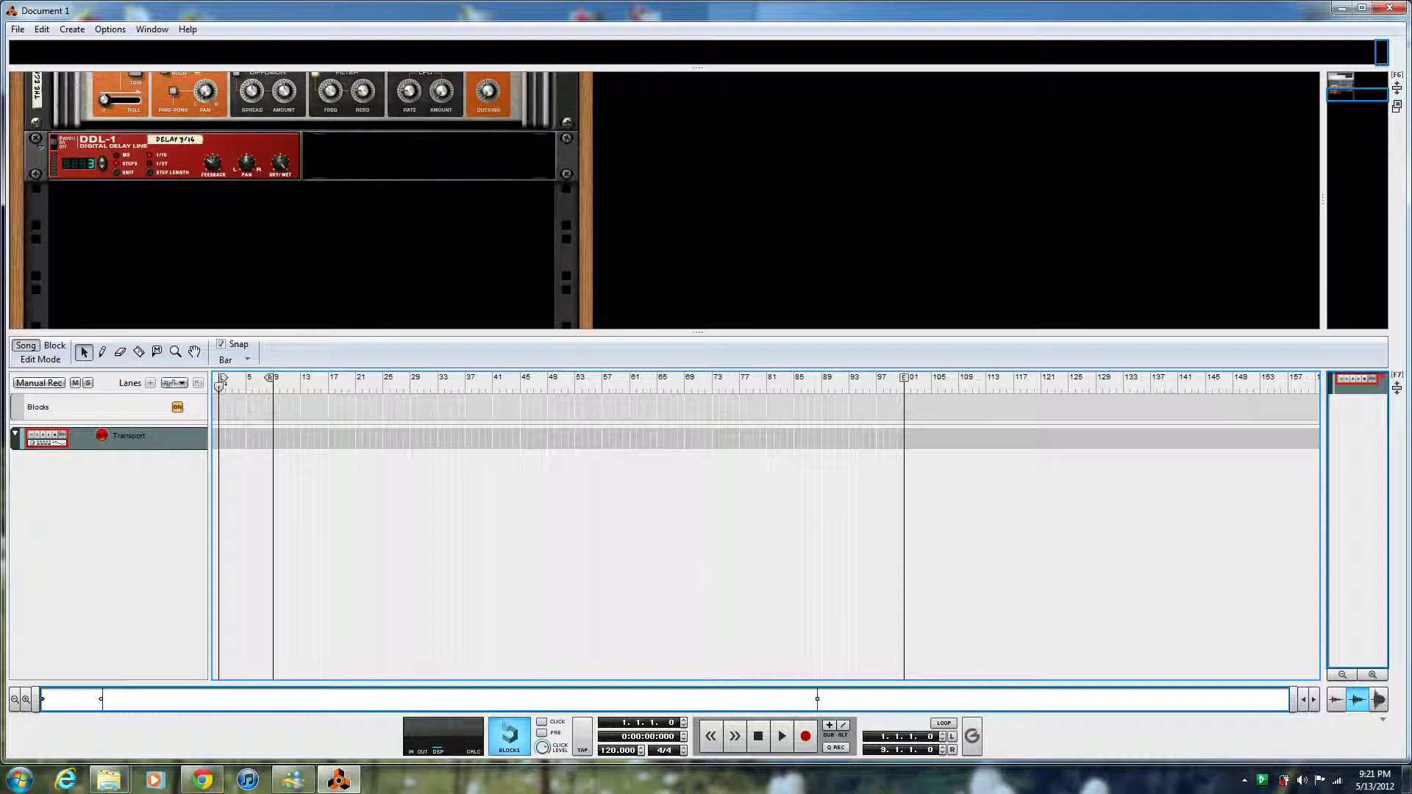
{"action": "scroll", "coordinate": [294, 198], "scroll_direction": "up", "scroll_amount": 5}
{"action": "scroll", "coordinate": [294, 198], "scroll_direction": "down", "scroll_amount": 5}
{"action": "scroll", "coordinate": [294, 198], "scroll_direction": "up", "scroll_amount": 5}
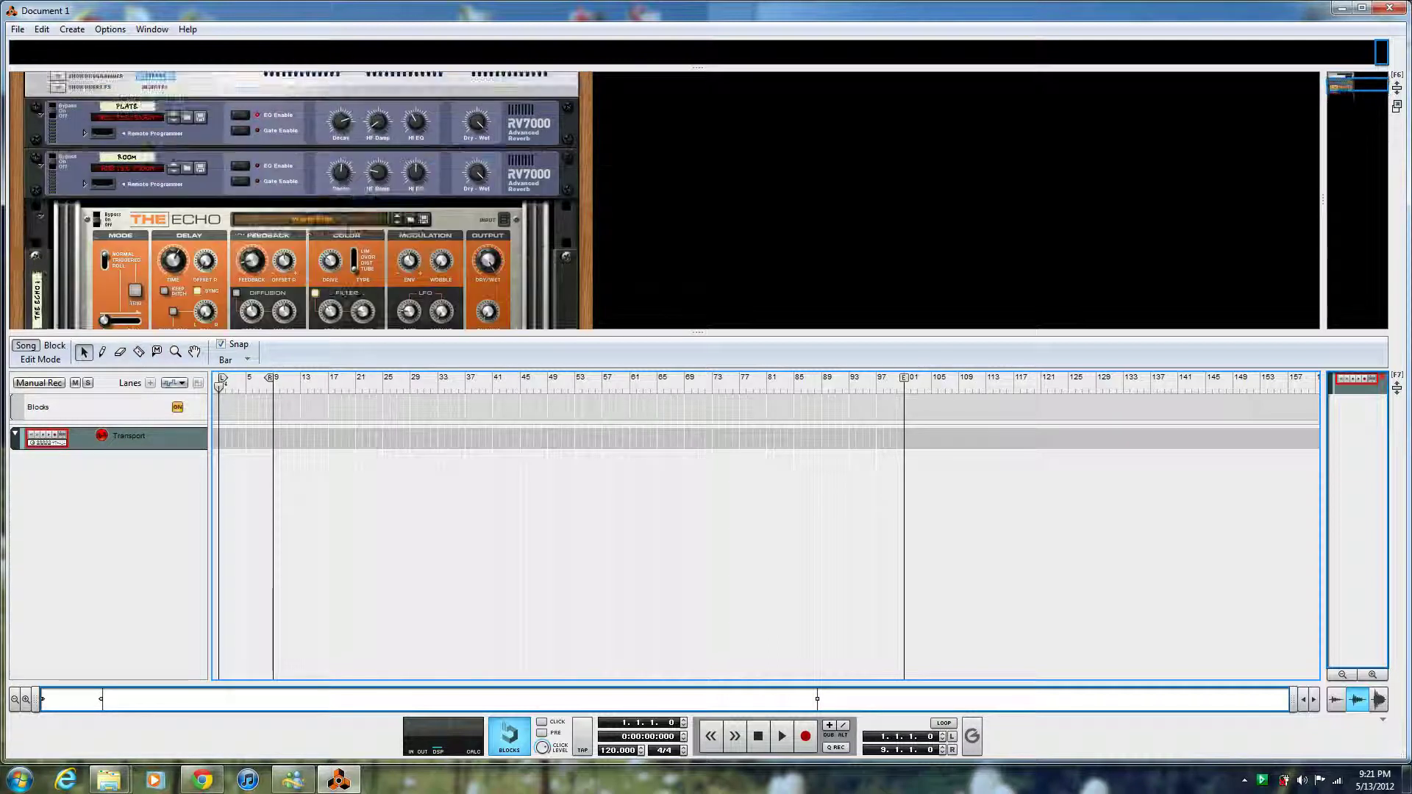
{"action": "scroll", "coordinate": [294, 199], "scroll_direction": "down", "scroll_amount": 5}
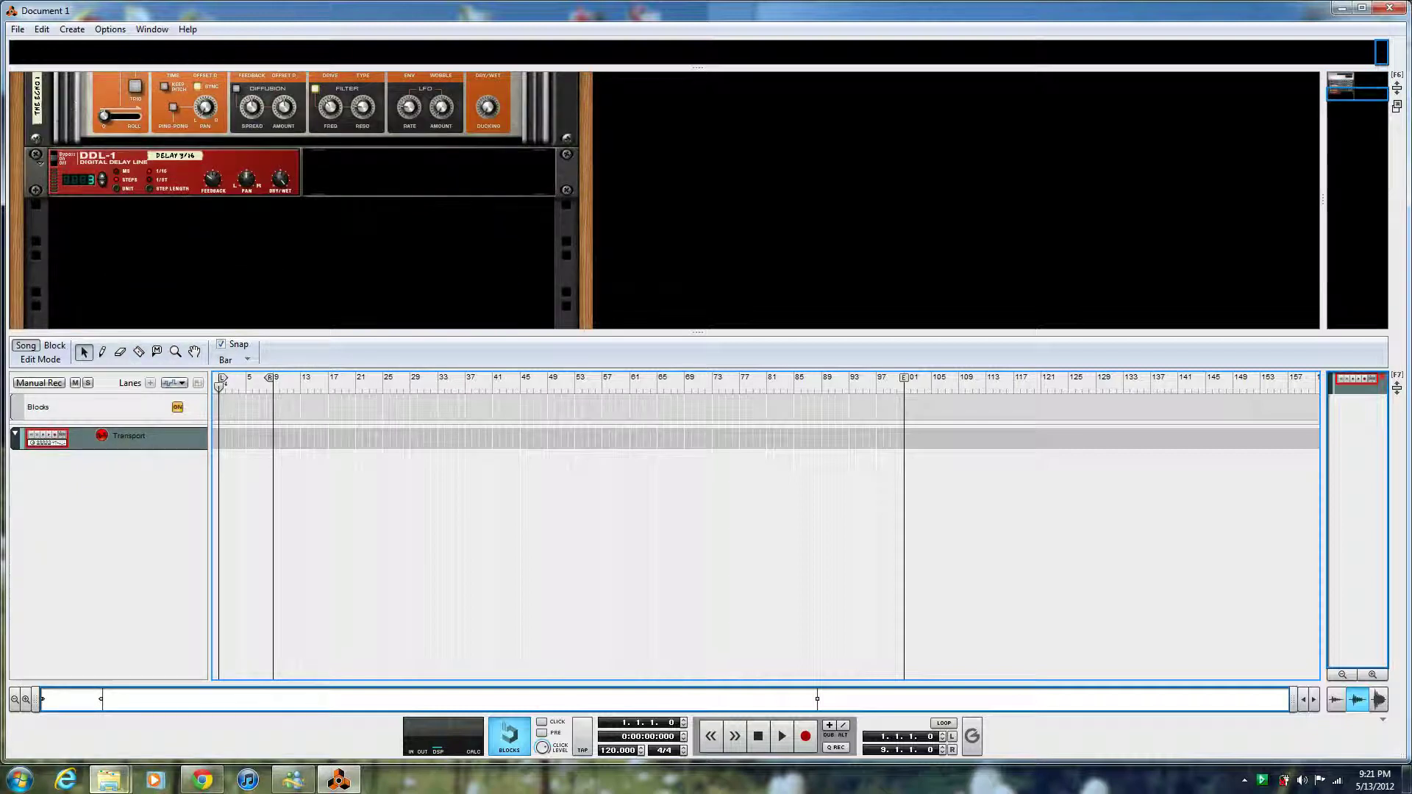
- Return to the II album folder in Explorer, open "Split Wave for master" and select all its wave files
{"action": "mouse_move", "coordinate": [108, 780]}
{"action": "left_click", "coordinate": [254, 687]}
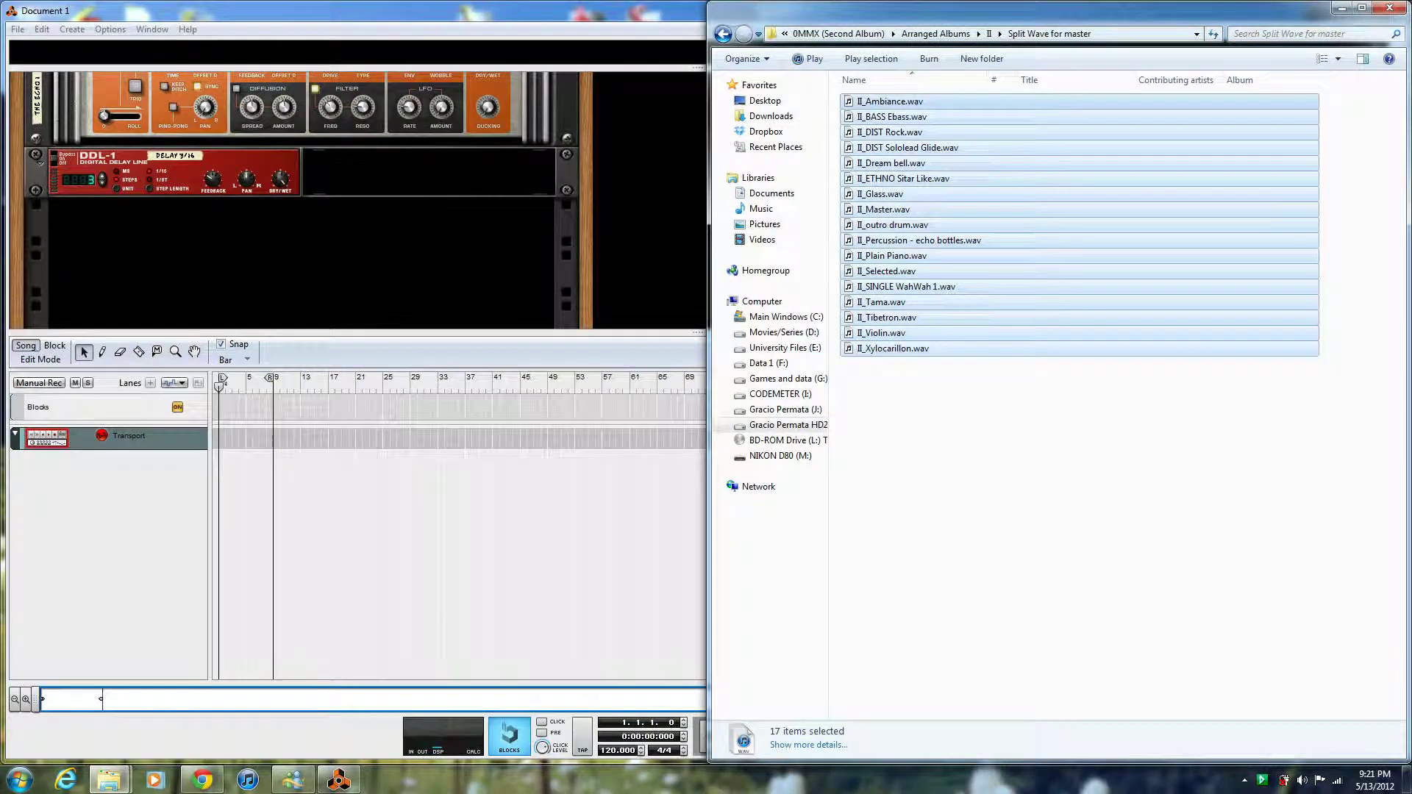
{"action": "left_click", "coordinate": [1029, 442]}
{"action": "left_click", "coordinate": [999, 34]}
{"action": "left_click", "coordinate": [990, 34]}
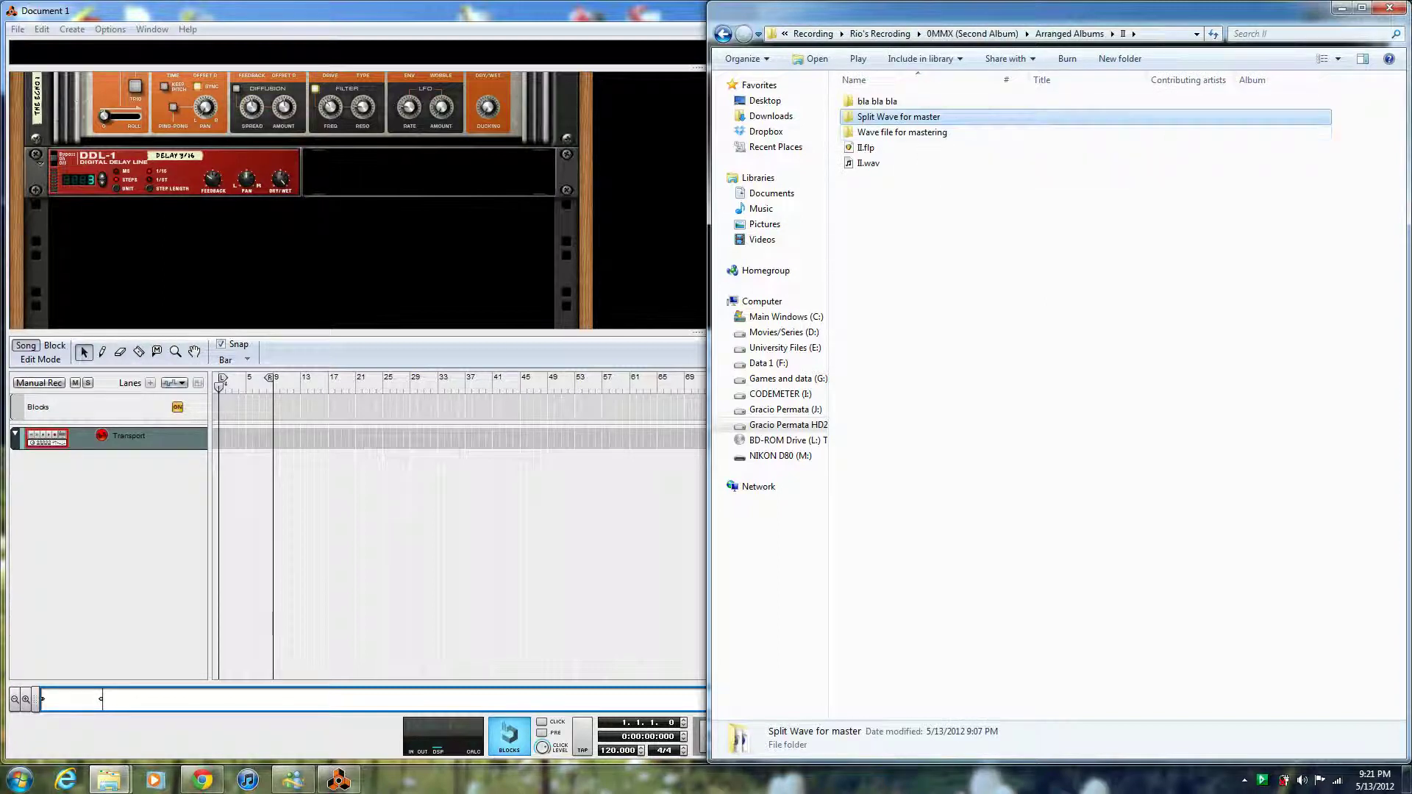
{"action": "double_click", "coordinate": [899, 116]}
{"action": "left_click_drag", "start_coordinate": [883, 375], "coordinate": [889, 94]}
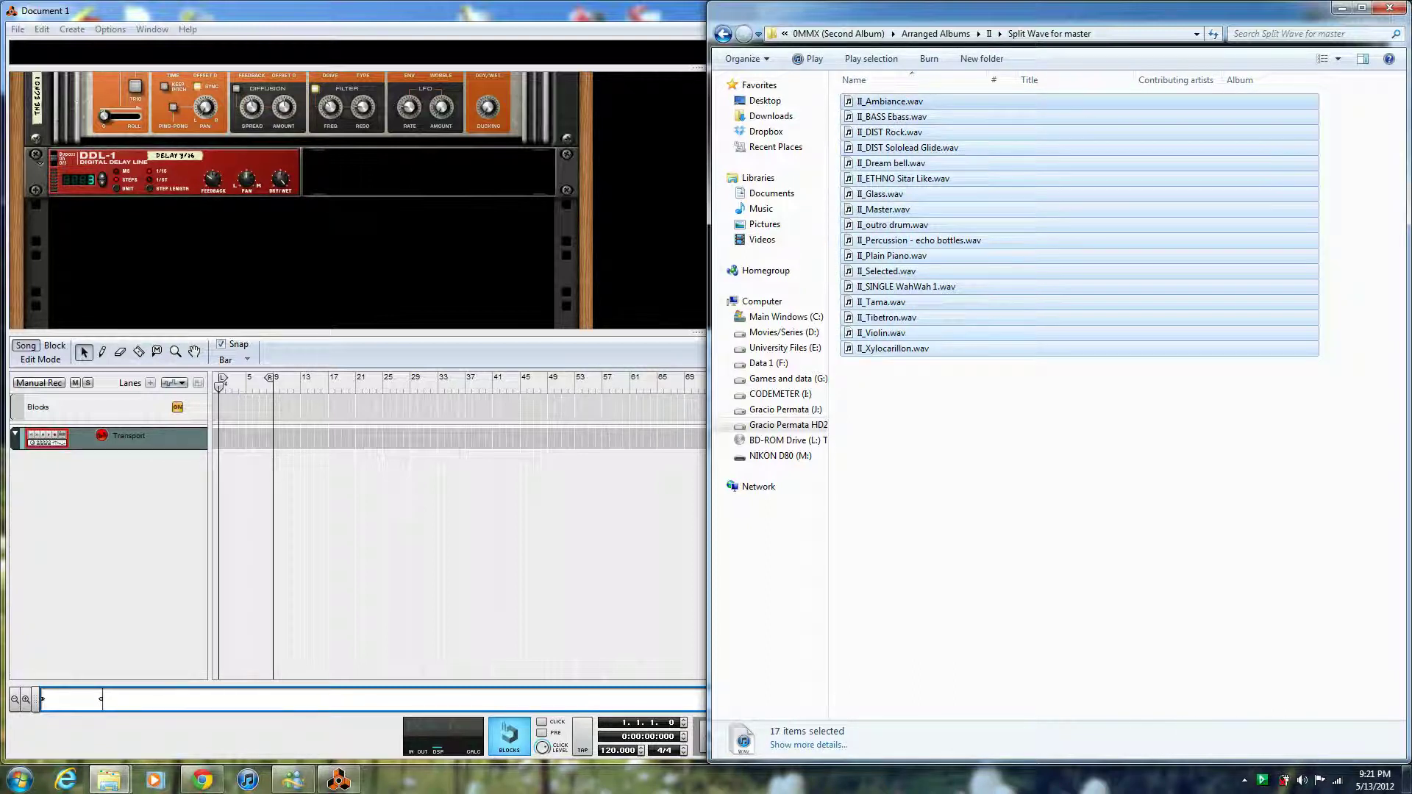
- Set the Reason song tempo to 110
{"action": "left_click", "coordinate": [611, 750]}
{"action": "double_click", "coordinate": [625, 750]}
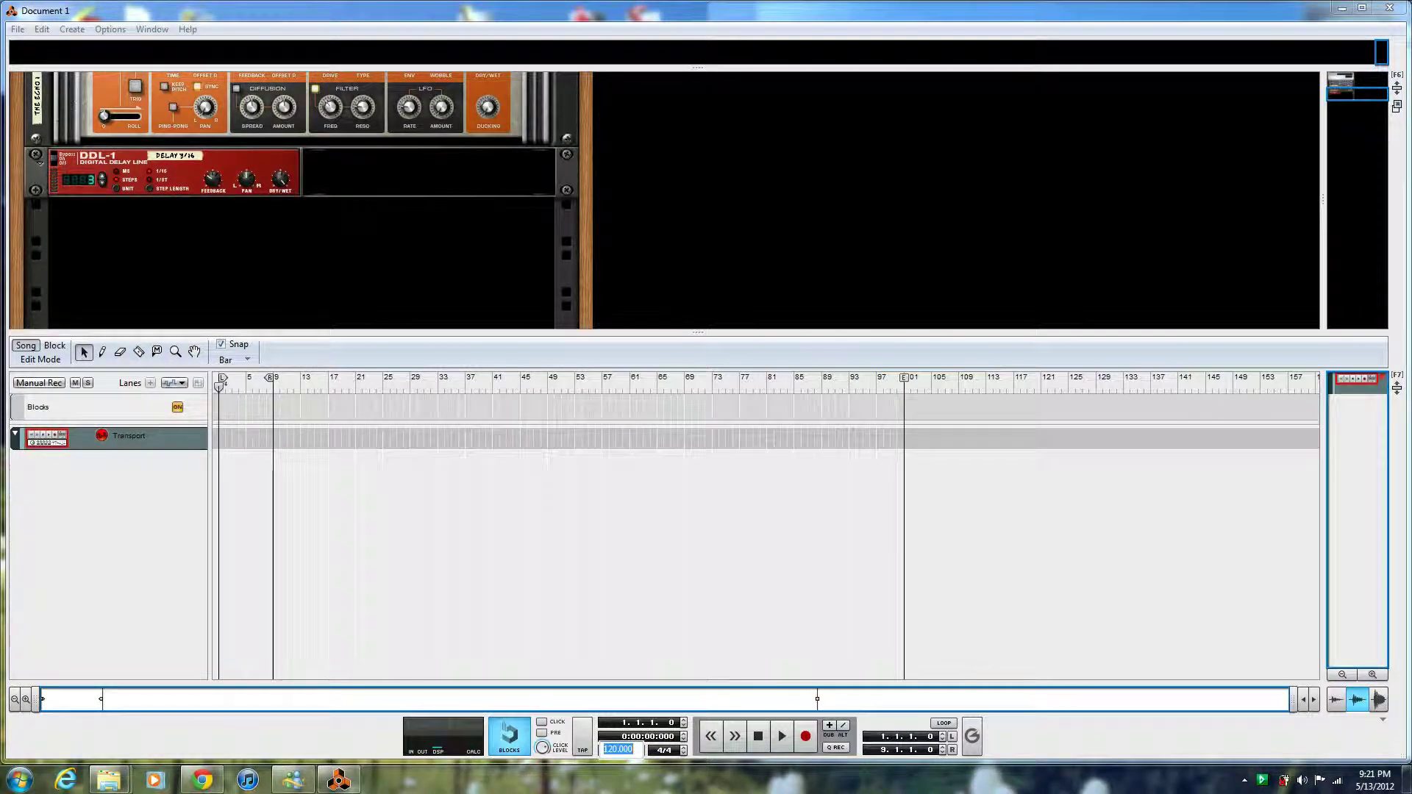
{"action": "type", "text": "110"}
{"action": "key", "text": "Return"}
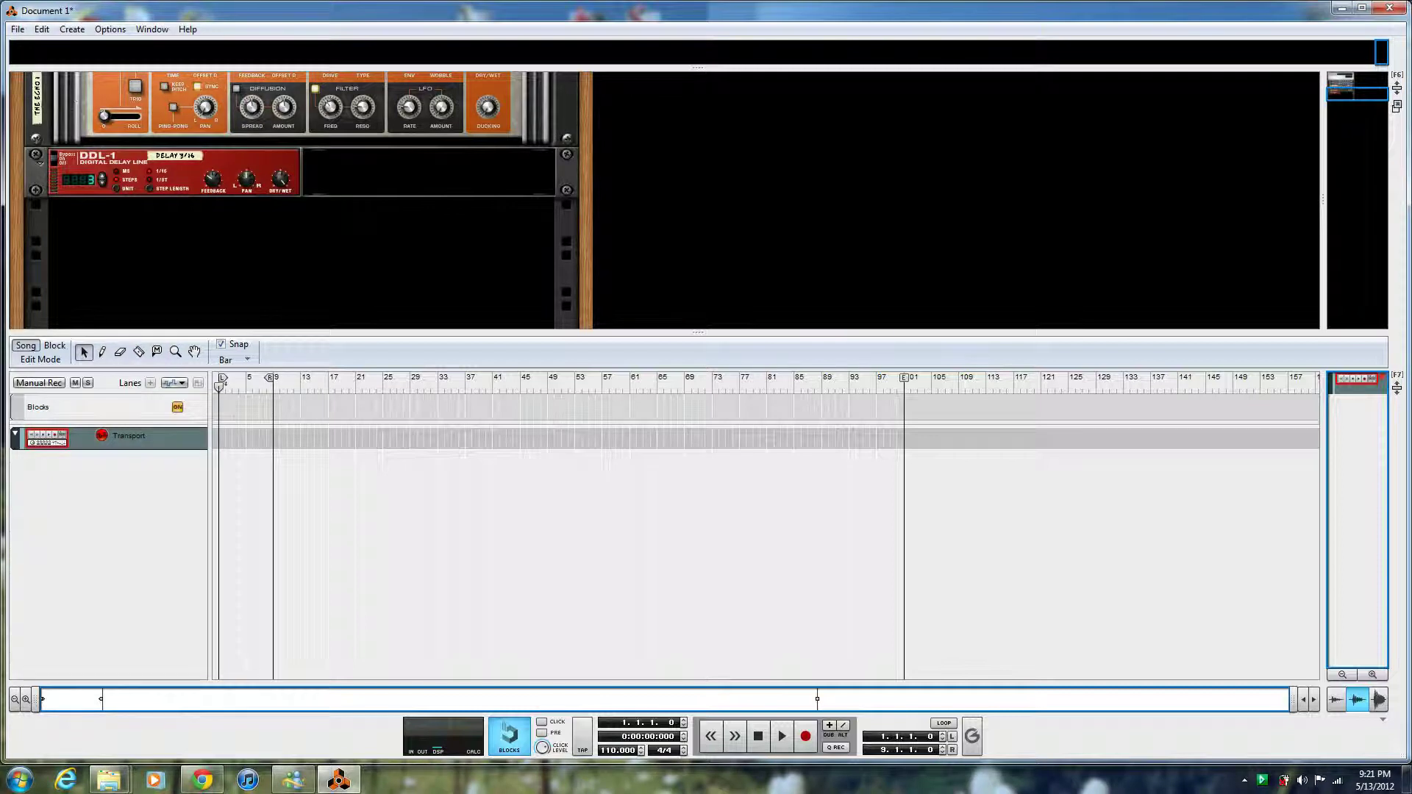
{"action": "double_click", "coordinate": [617, 750]}
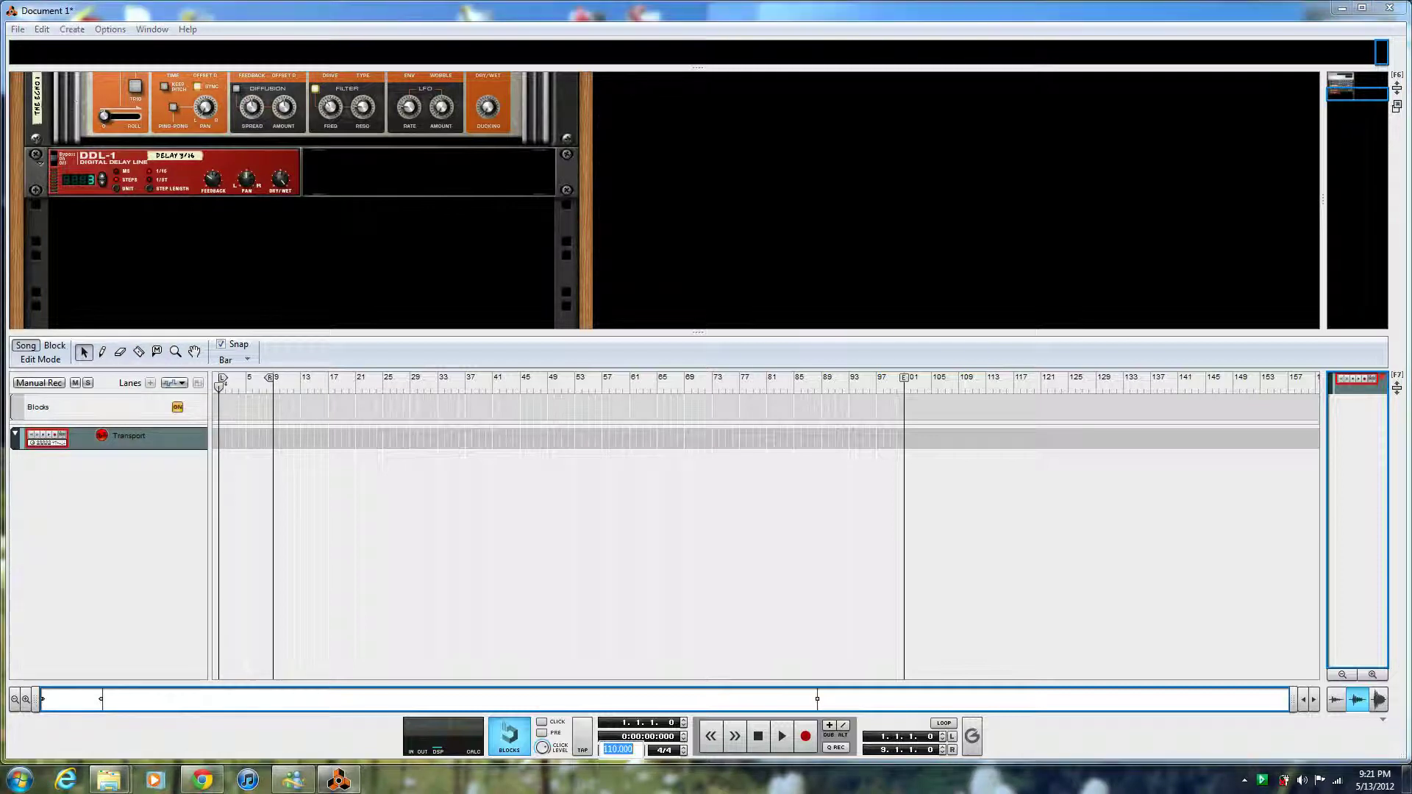
{"action": "key", "text": "Return"}
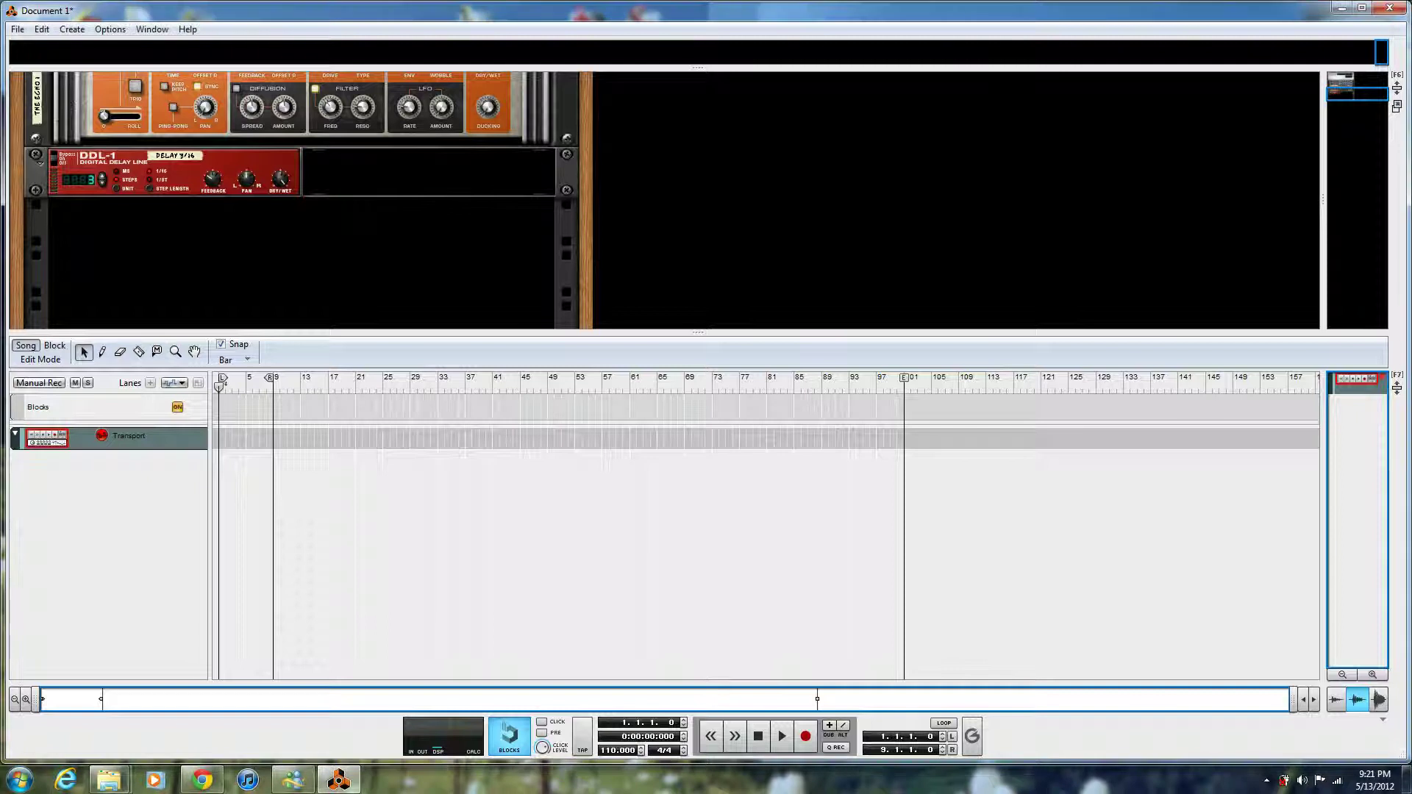
- Import all the wave files from the "Split Wave for master" folder into the Reason song as separate audio tracks
{"action": "mouse_move", "coordinate": [109, 779]}
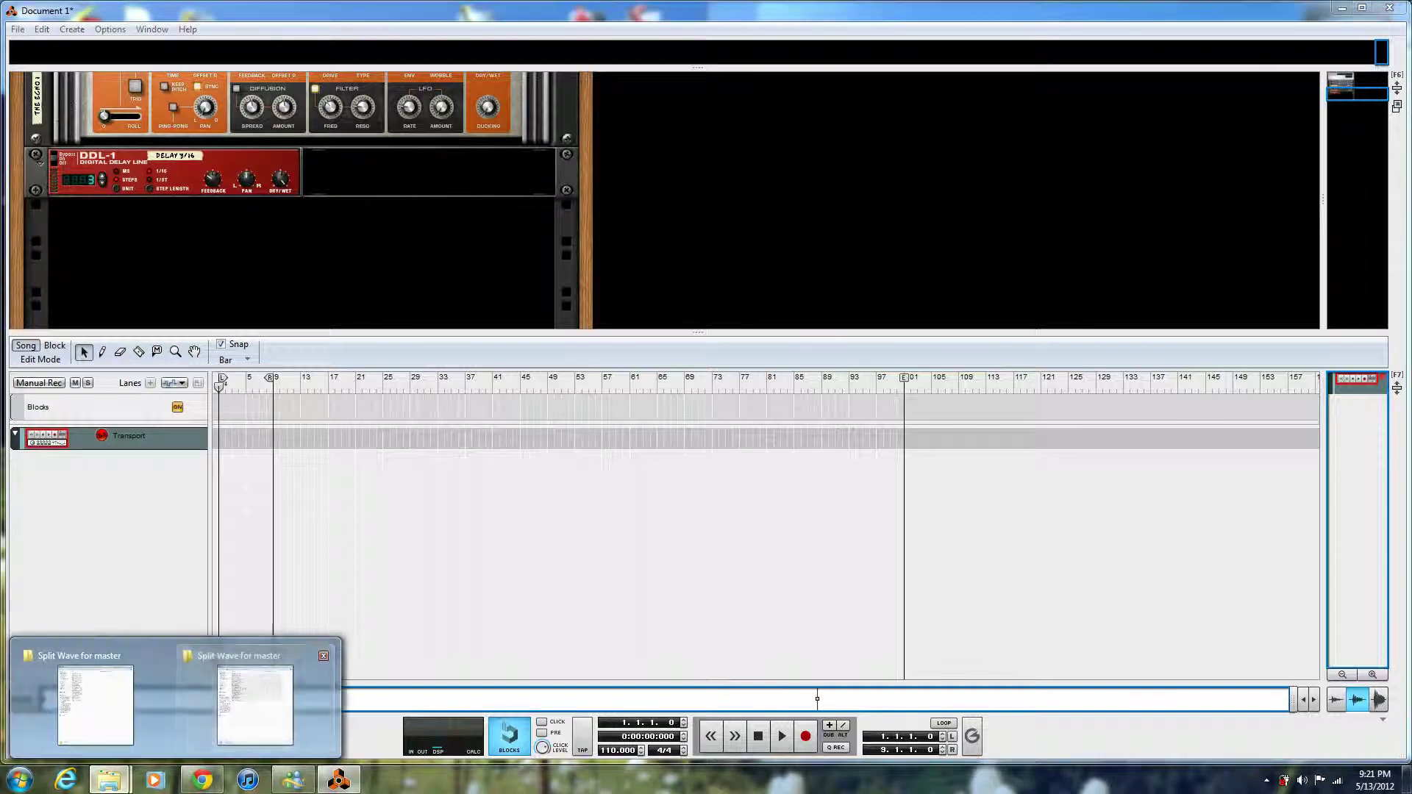
{"action": "left_click", "coordinate": [253, 680]}
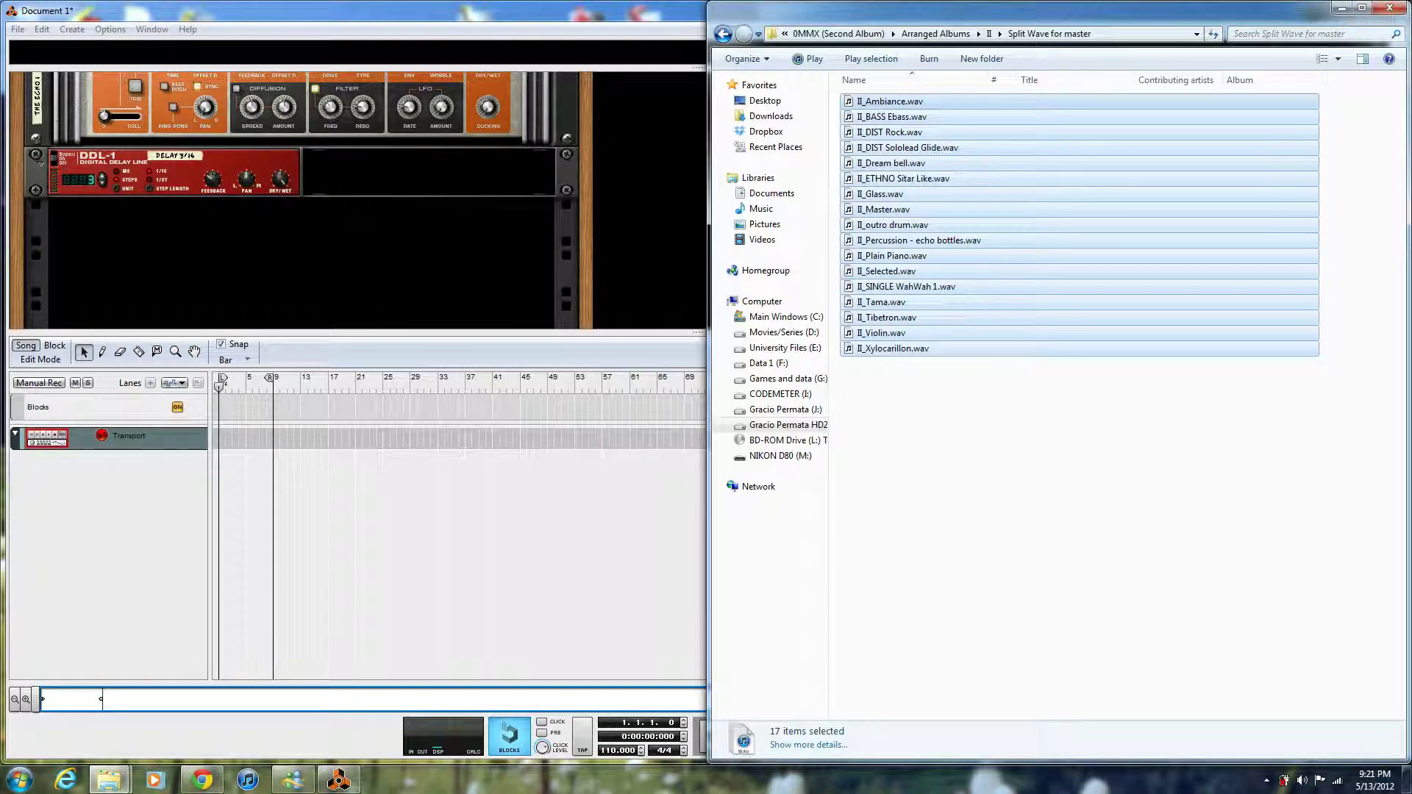
{"action": "key", "text": "Escape"}
{"action": "key", "text": "ctrl+a"}
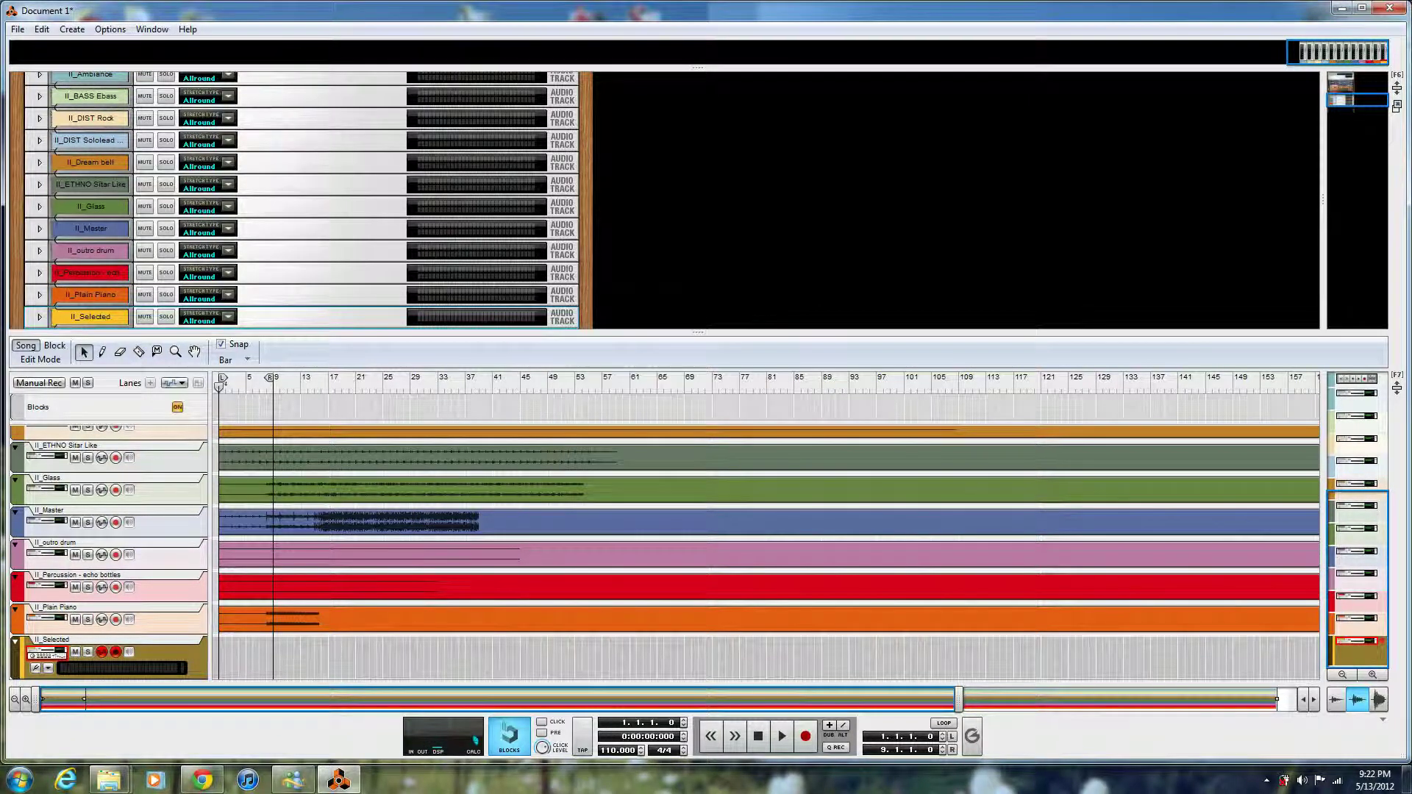
{"action": "mouse_move", "coordinate": [108, 778]}
{"action": "left_click", "coordinate": [85, 699]}
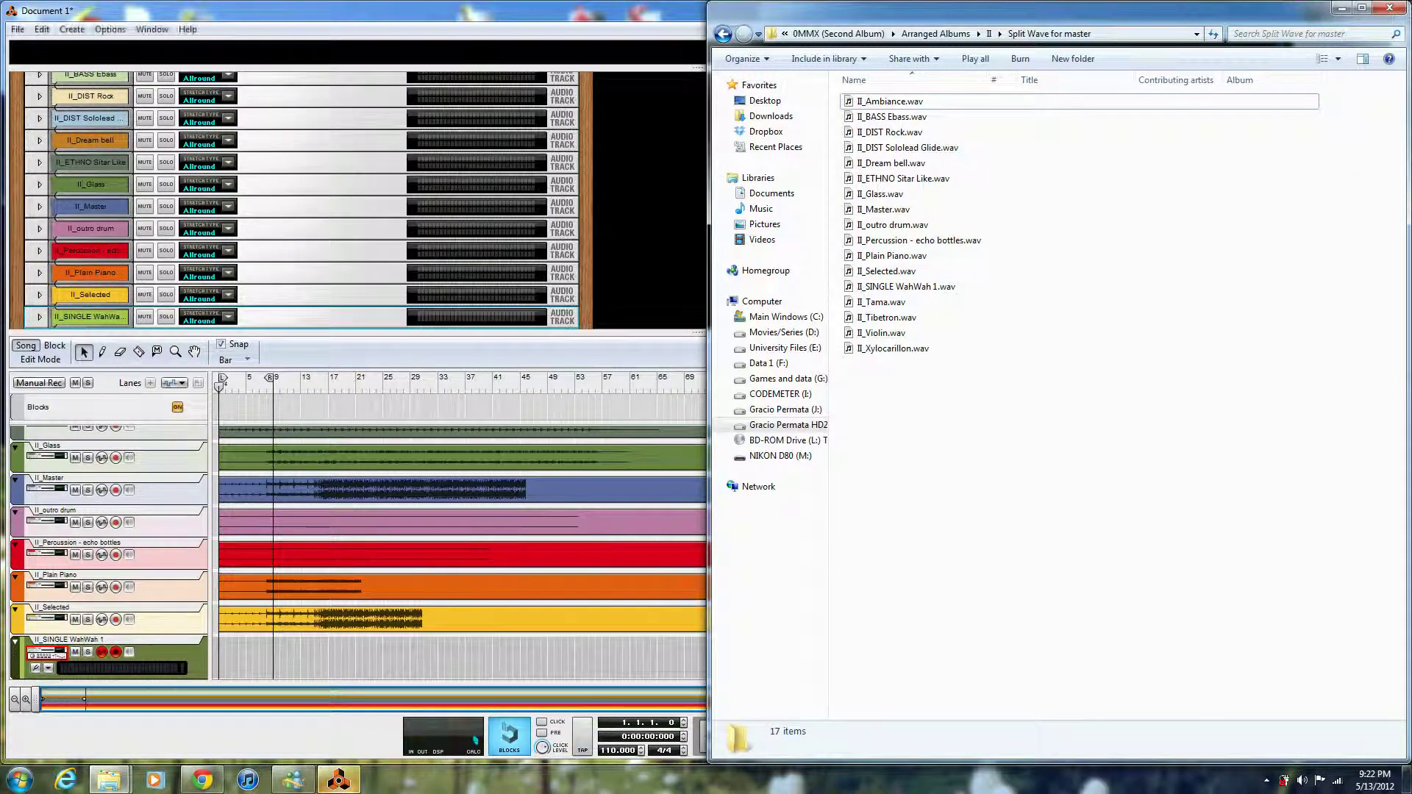
{"action": "left_click", "coordinate": [1341, 8]}
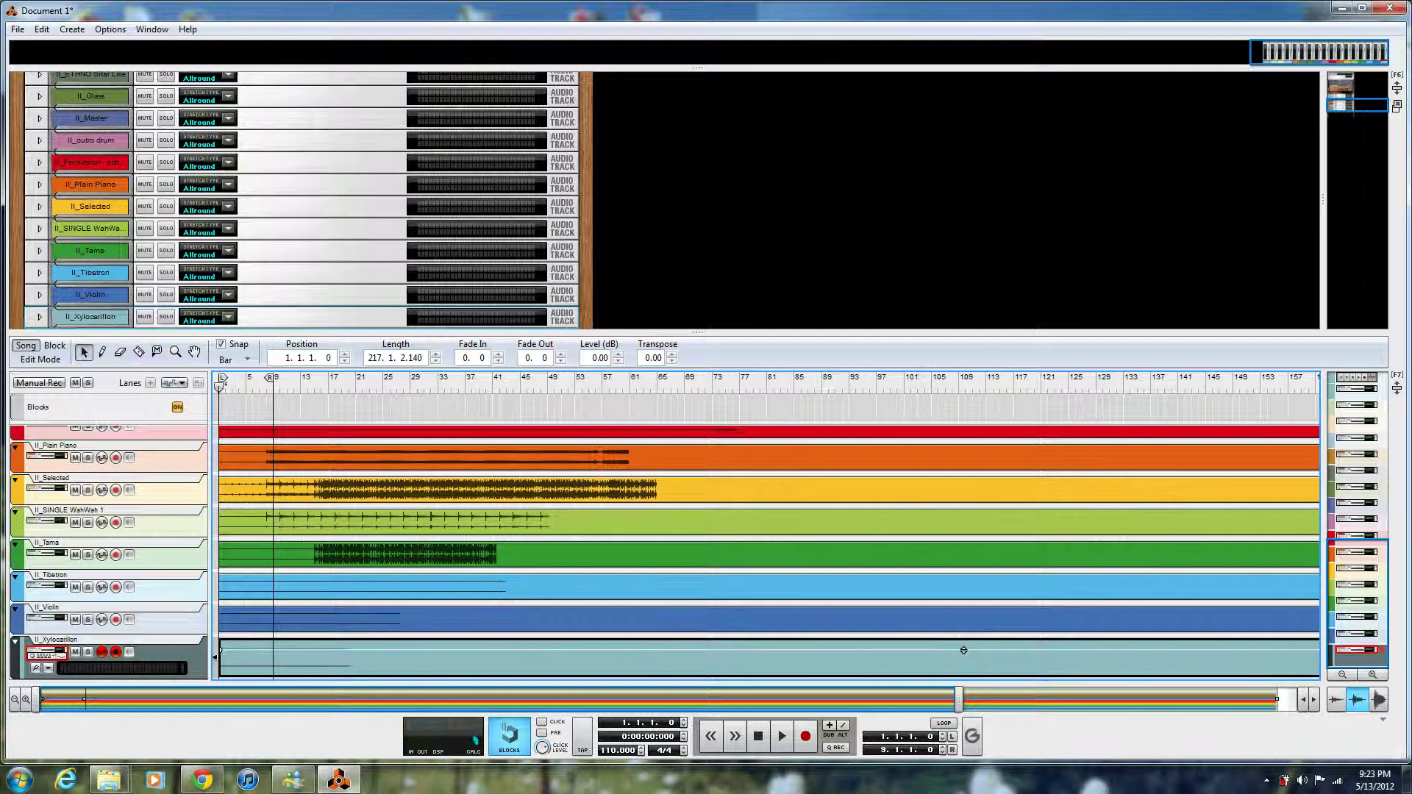
- Examine the imported audio tracks in the rack and sequencer, from II_Ambiance through to II_Xylocarillon
{"action": "scroll", "coordinate": [963, 650], "scroll_direction": "up", "scroll_amount": 6}
{"action": "scroll", "coordinate": [964, 650], "scroll_direction": "down", "scroll_amount": 8}
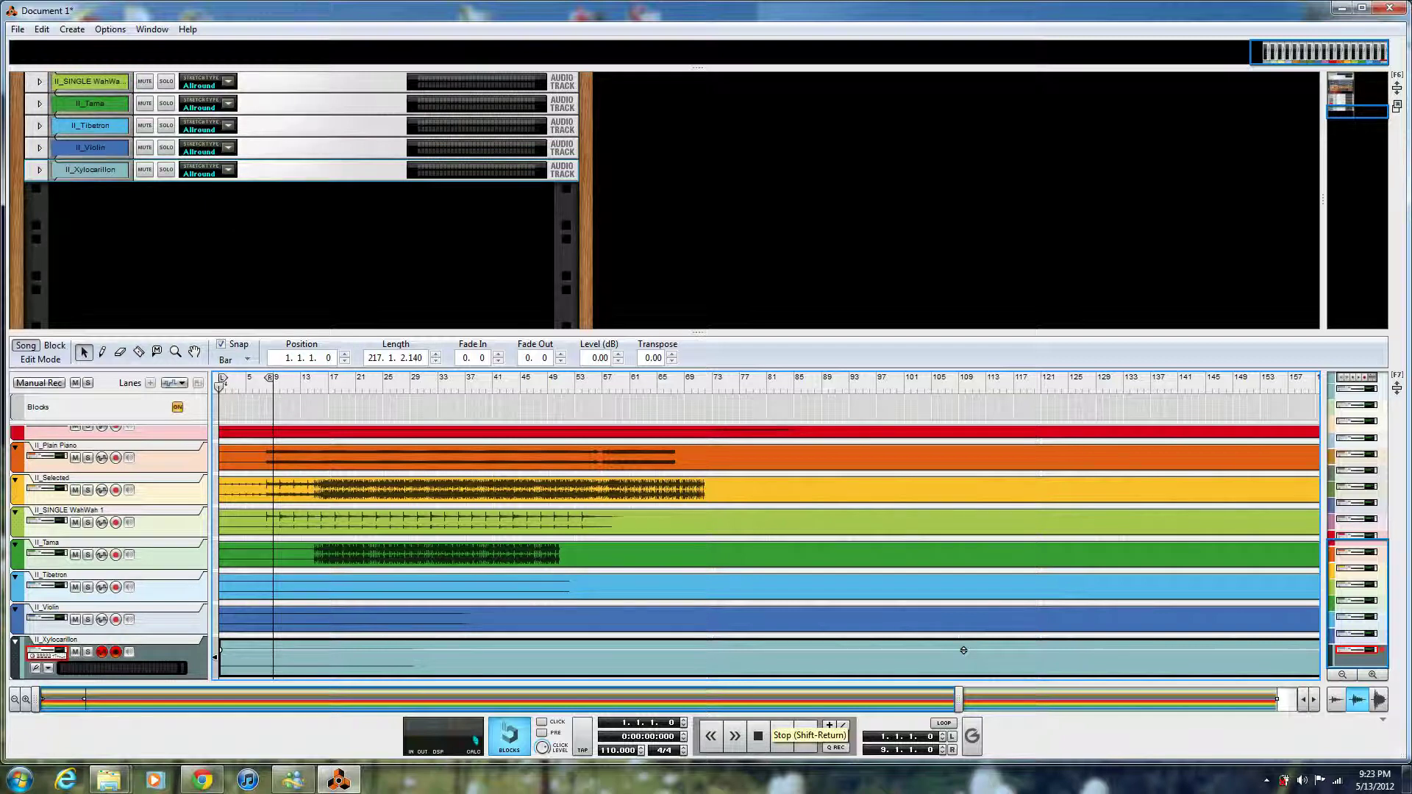
{"action": "scroll", "coordinate": [963, 650], "scroll_direction": "up", "scroll_amount": 5}
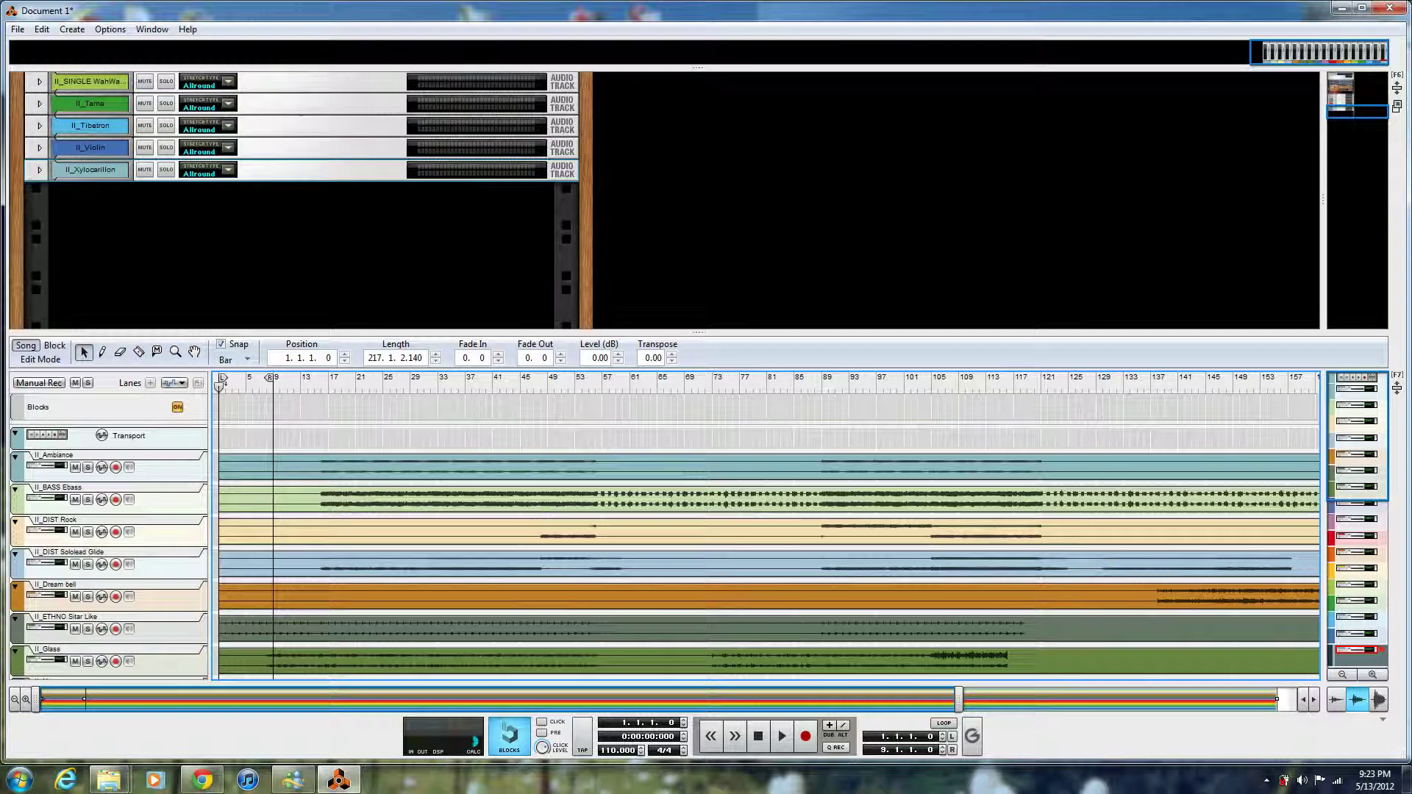
{"action": "scroll", "coordinate": [769, 551], "scroll_direction": "down", "scroll_amount": 10}
{"action": "scroll", "coordinate": [769, 552], "scroll_direction": "up", "scroll_amount": 8}
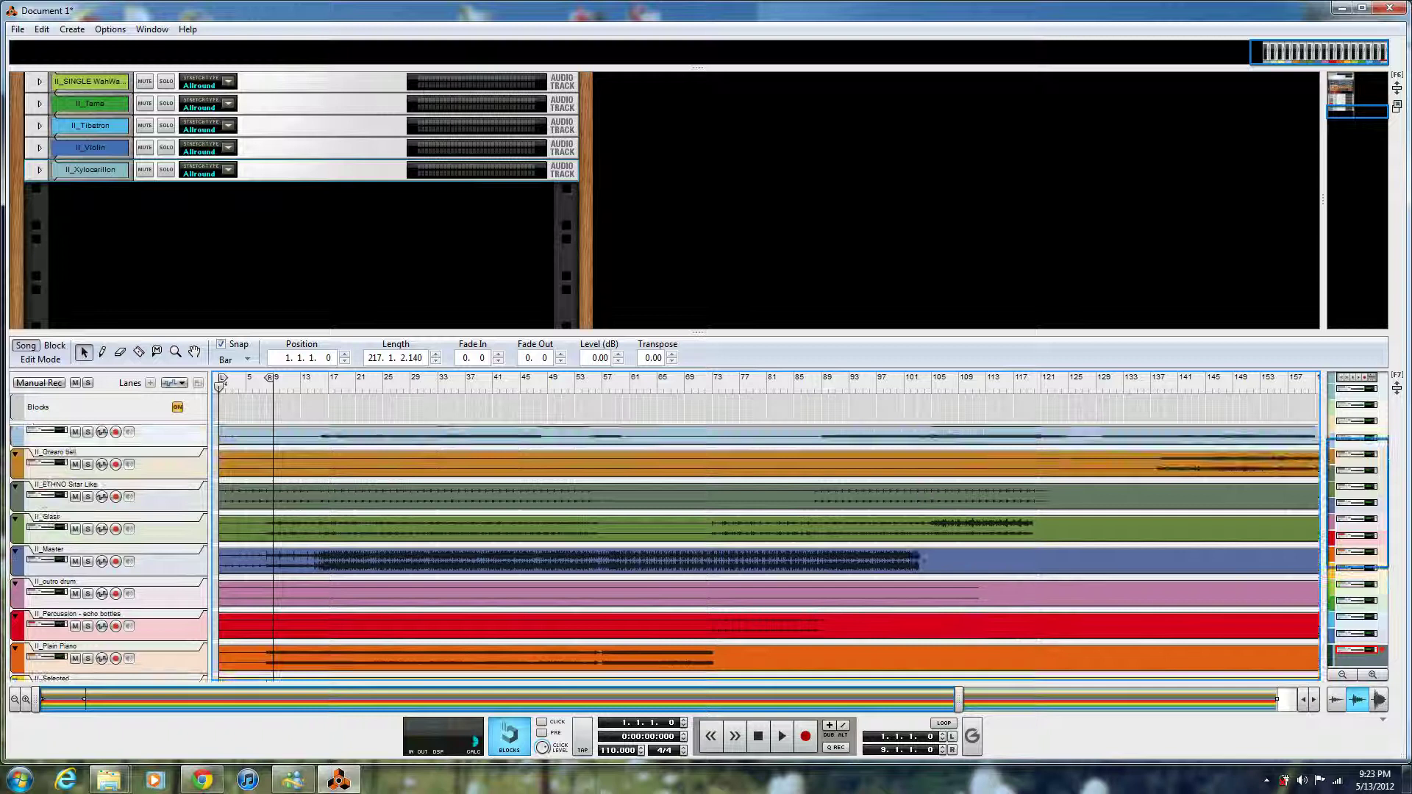
{"action": "scroll", "coordinate": [769, 552], "scroll_direction": "down", "scroll_amount": 5}
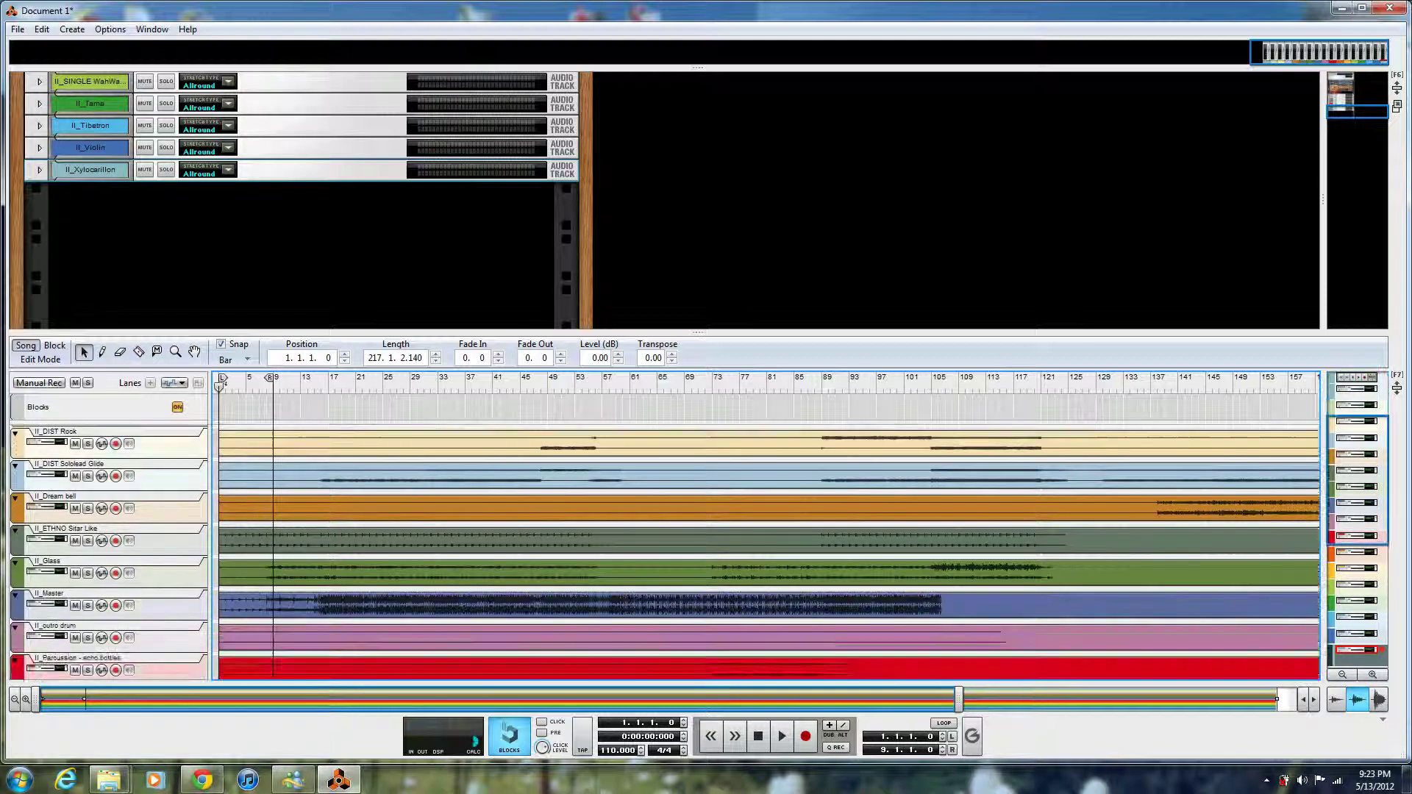
{"action": "scroll", "coordinate": [964, 650], "scroll_direction": "down", "scroll_amount": 5}
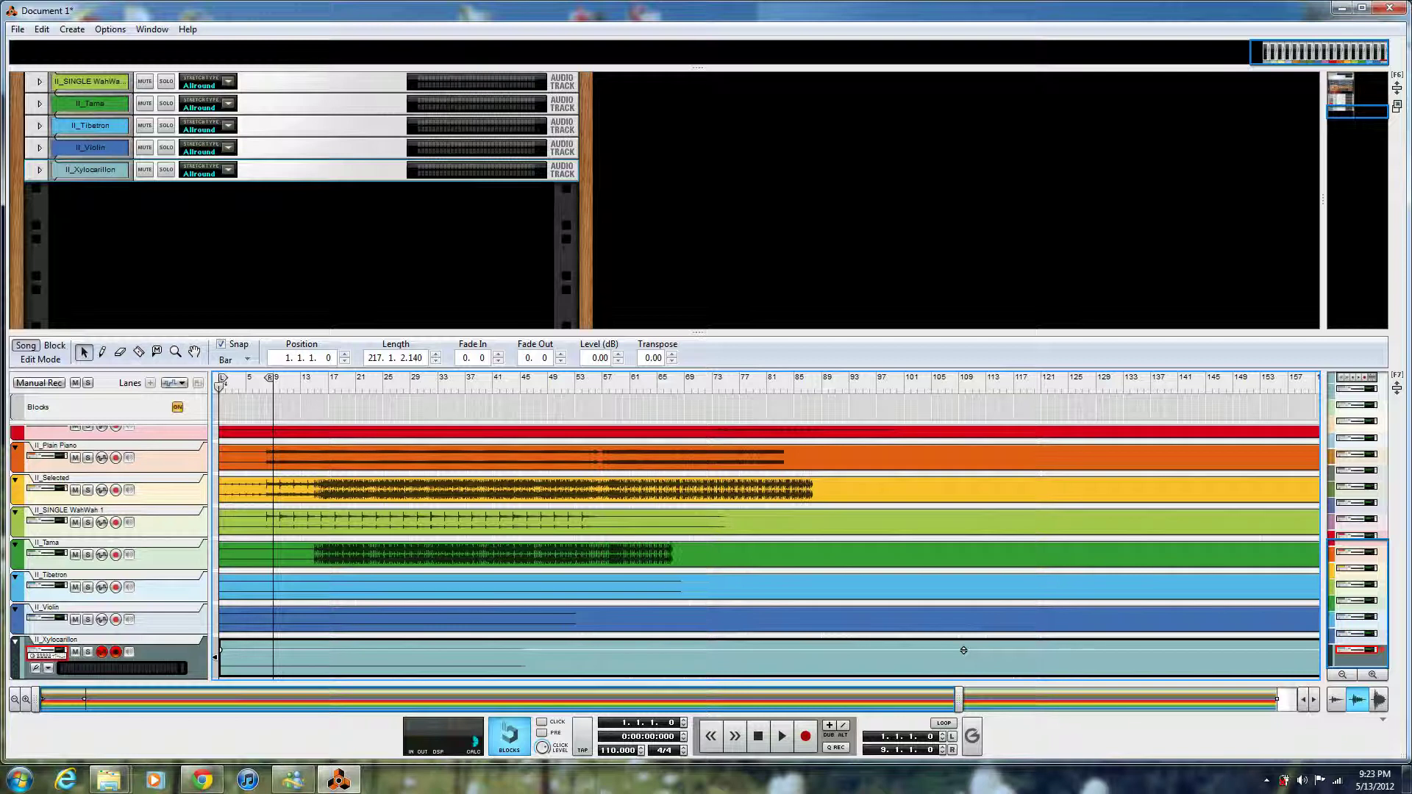
- Review the full length of the imported tracks, play the opening bars of the song, and return the playhead to the start
{"action": "scroll", "coordinate": [963, 650], "scroll_direction": "down", "scroll_amount": 4}
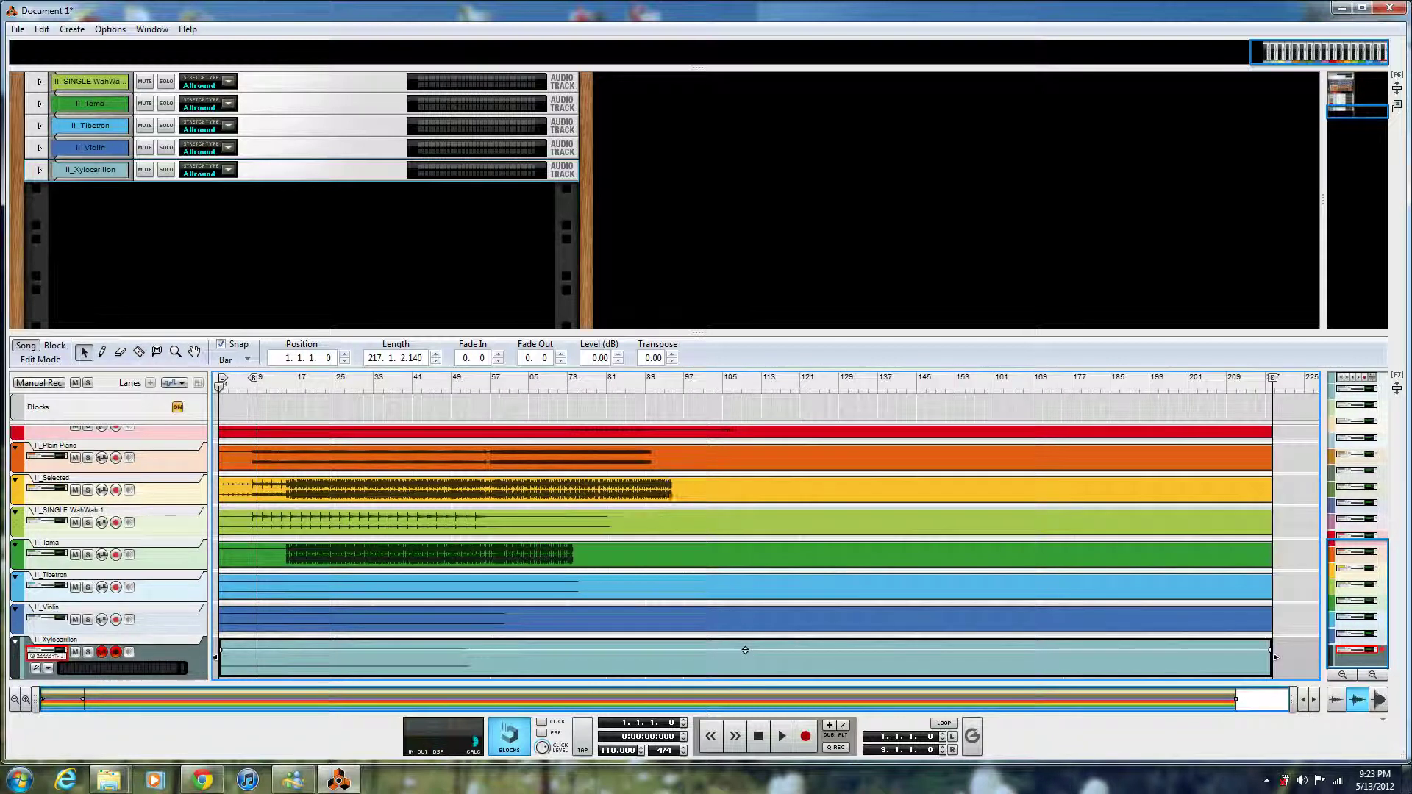
{"action": "scroll", "coordinate": [745, 650], "scroll_direction": "up", "scroll_amount": 3}
{"action": "scroll", "coordinate": [764, 552], "scroll_direction": "down", "scroll_amount": 5}
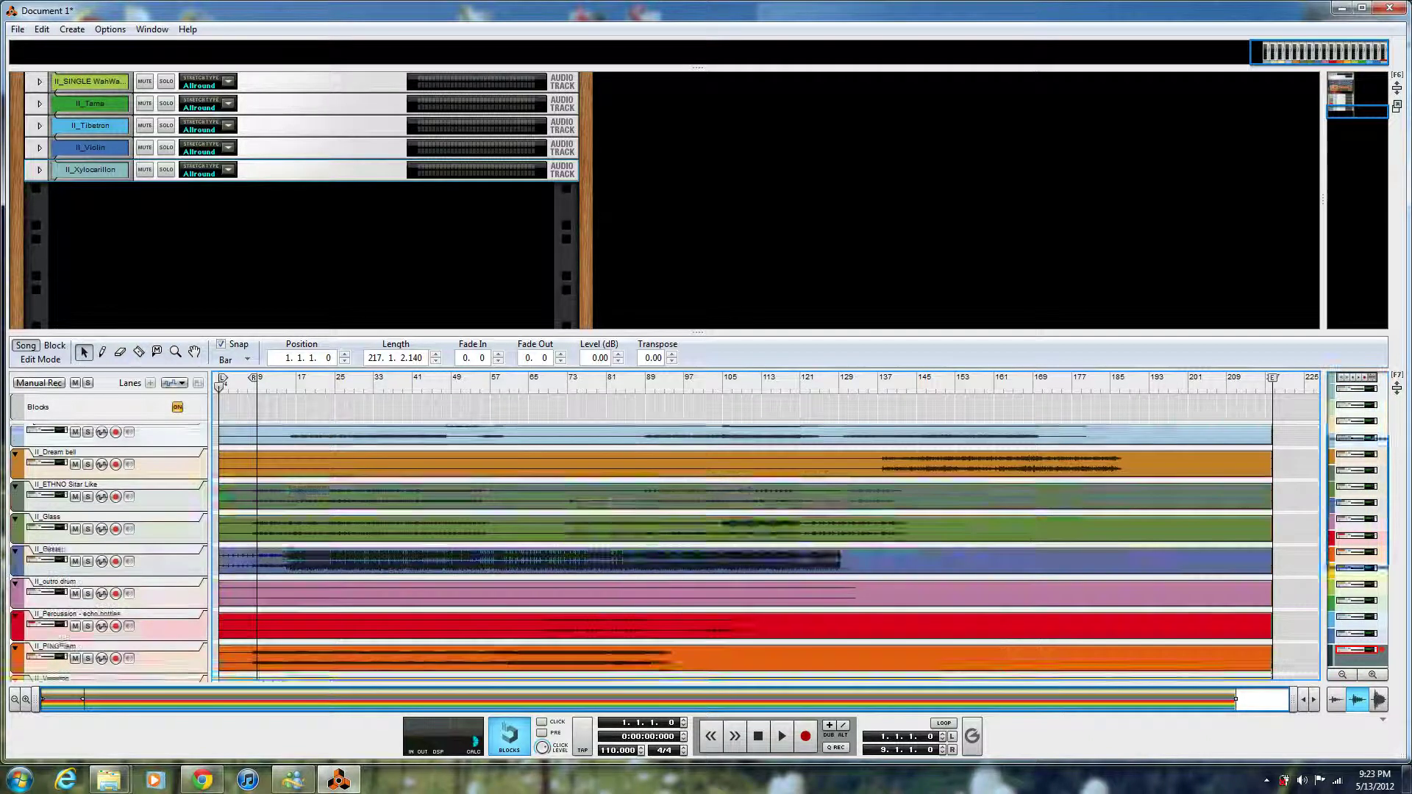
{"action": "scroll", "coordinate": [765, 553], "scroll_direction": "up", "scroll_amount": 6}
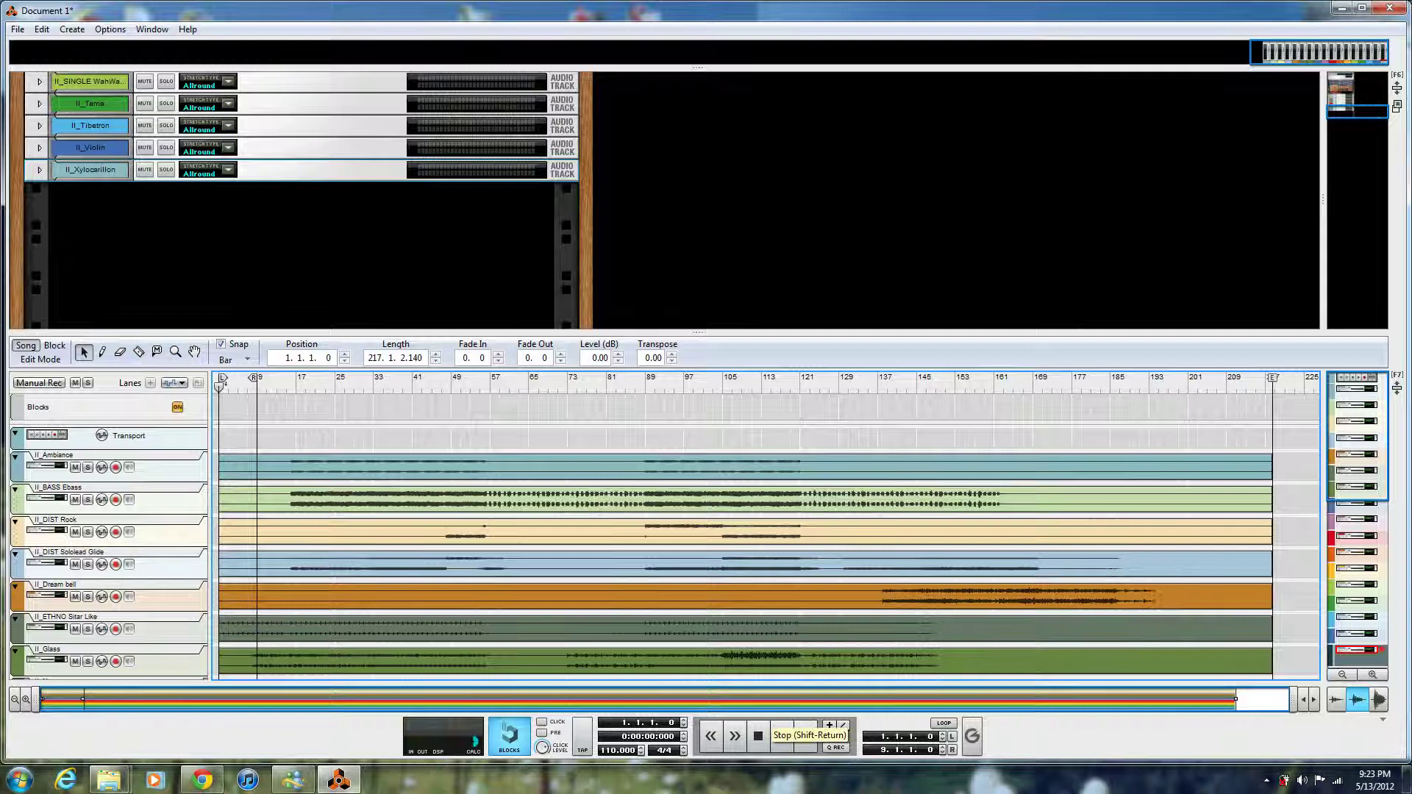
{"action": "left_click", "coordinate": [781, 735]}
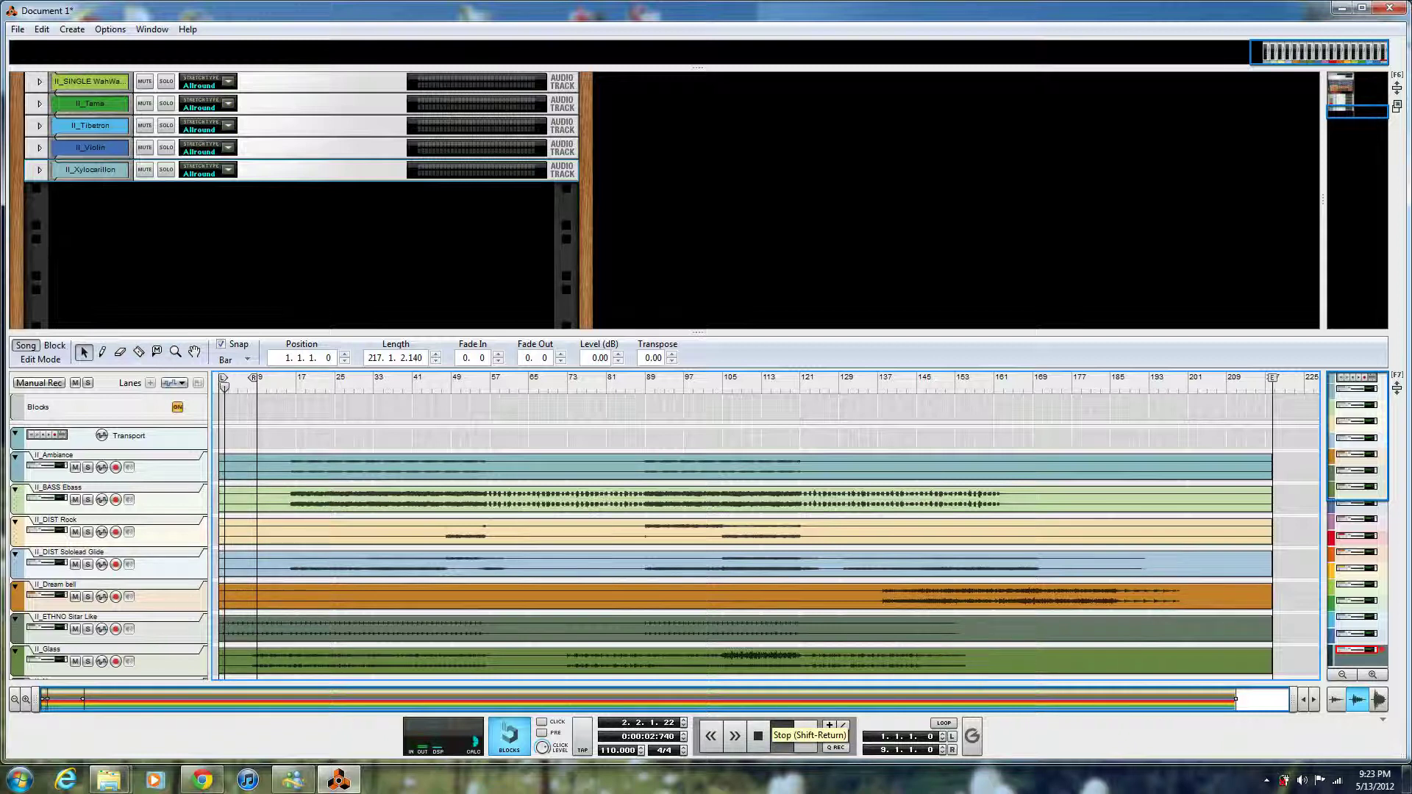
{"action": "left_click", "coordinate": [758, 735]}
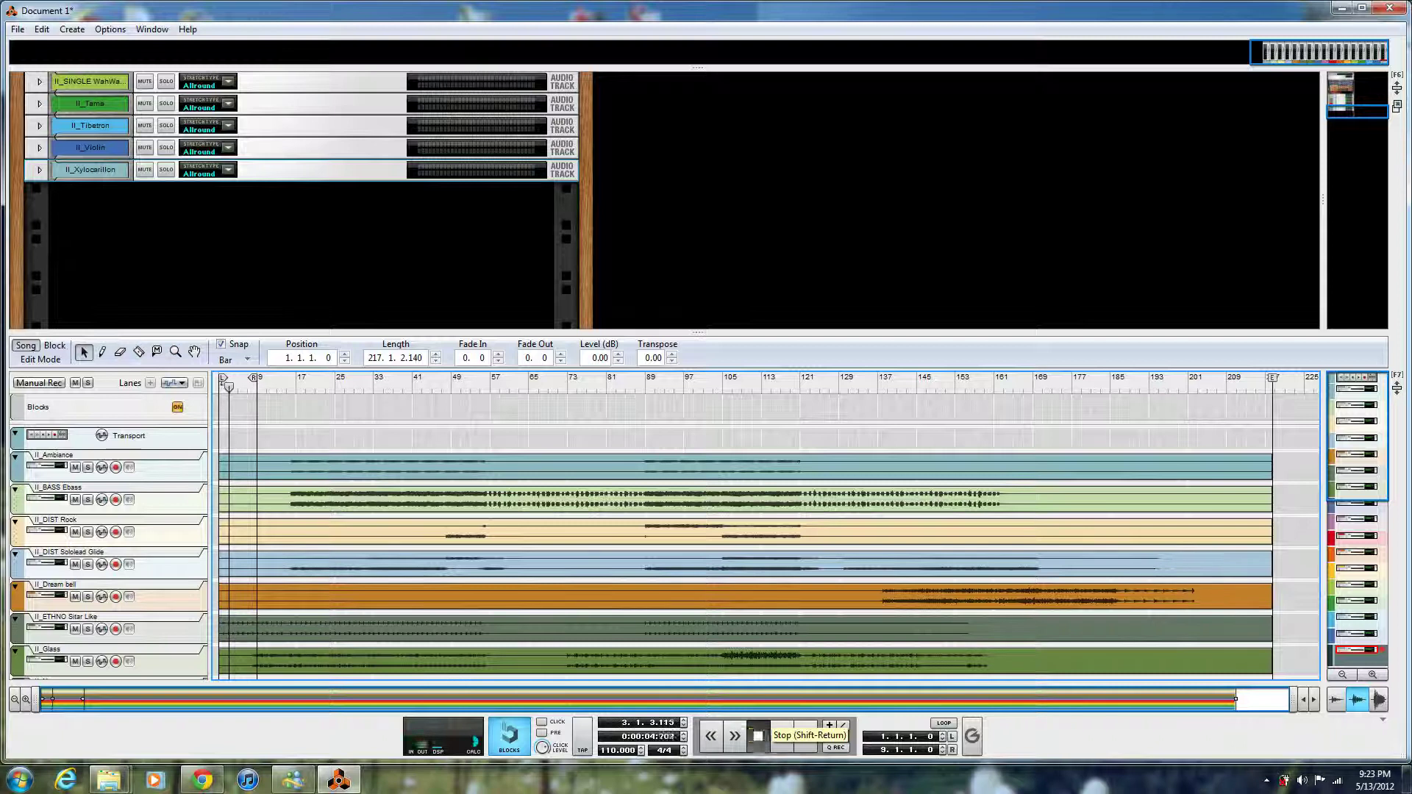
{"action": "left_click", "coordinate": [758, 736]}
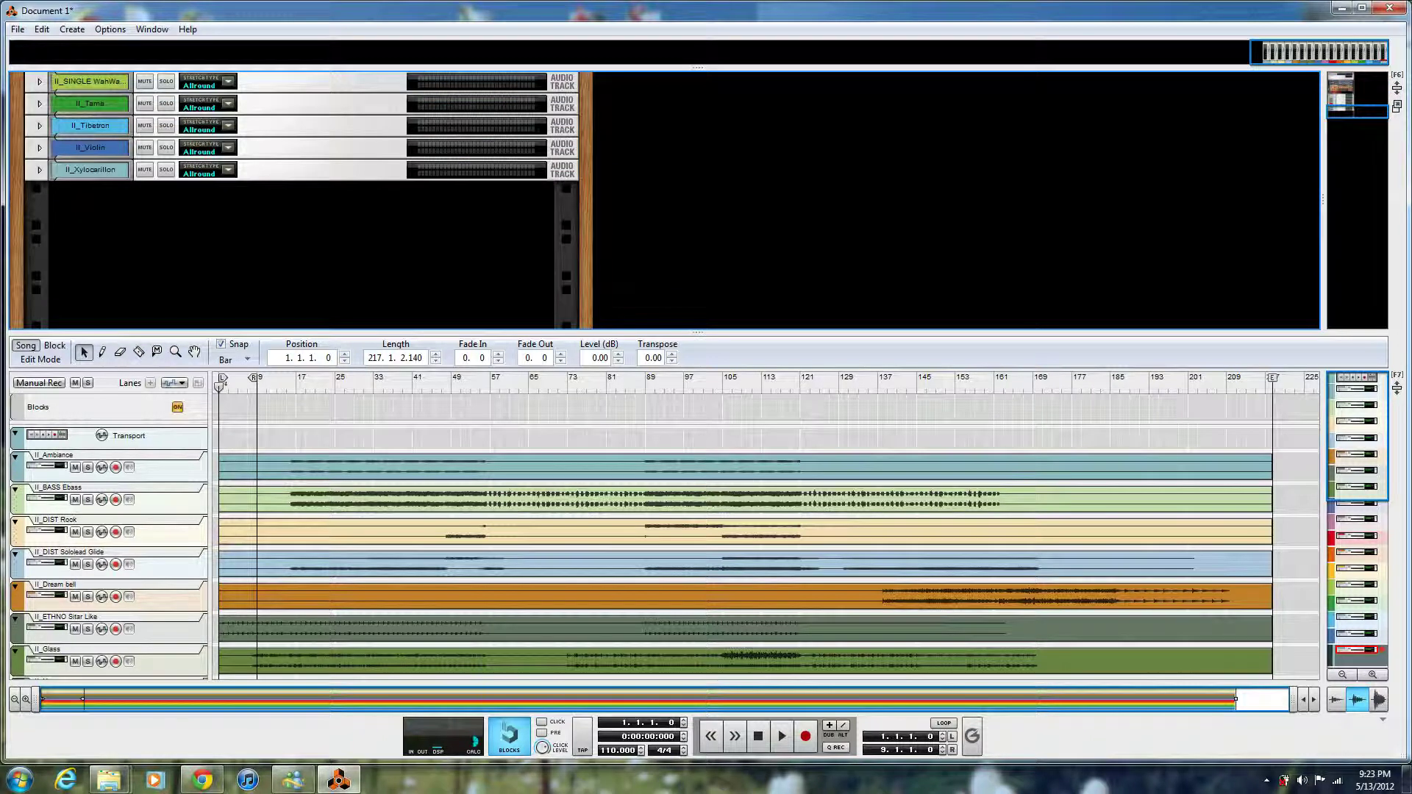
- Show the main mixer and examine the track channel strips from the dynamics and EQ sections to the sends and faders
{"action": "key", "text": "F5"}
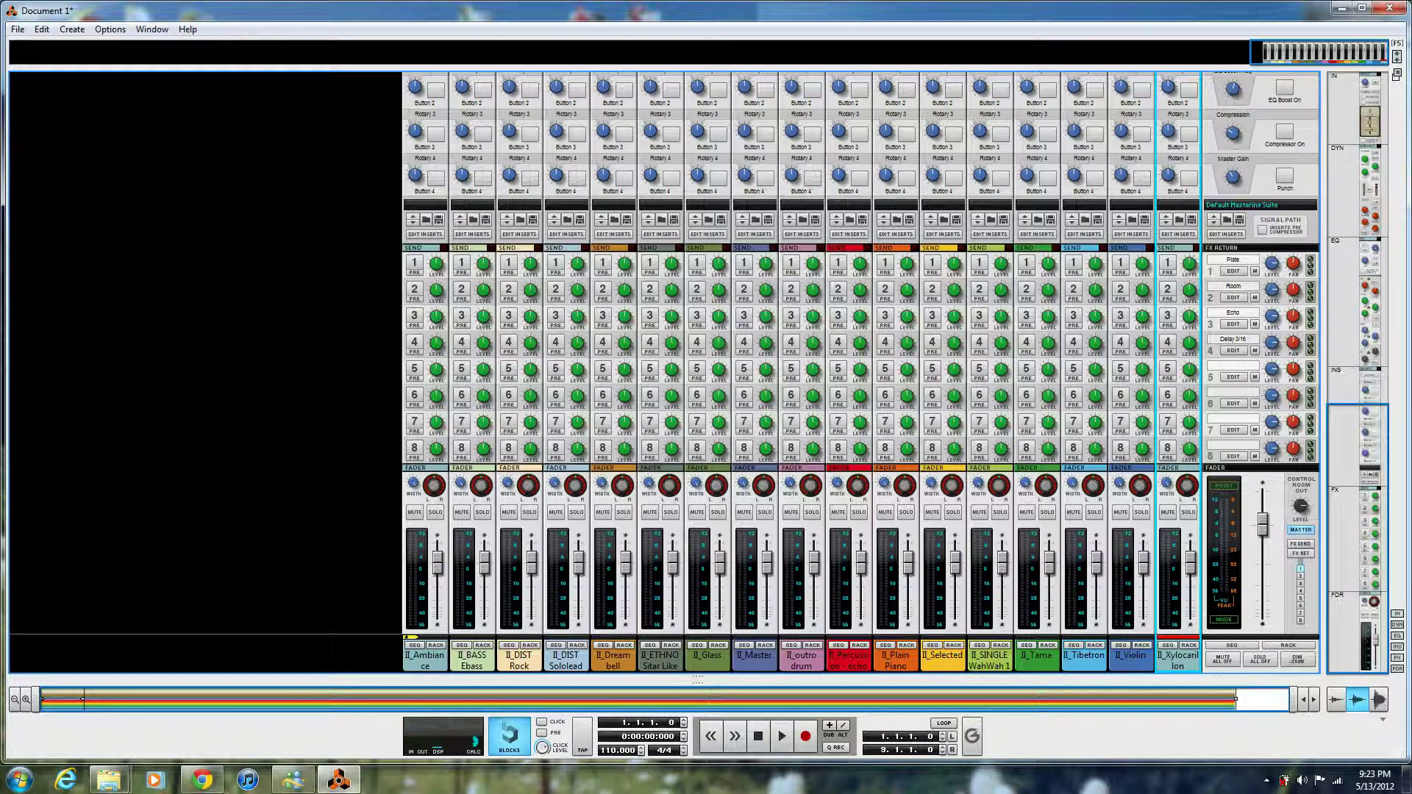
{"action": "scroll", "coordinate": [861, 353], "scroll_direction": "up", "scroll_amount": 10}
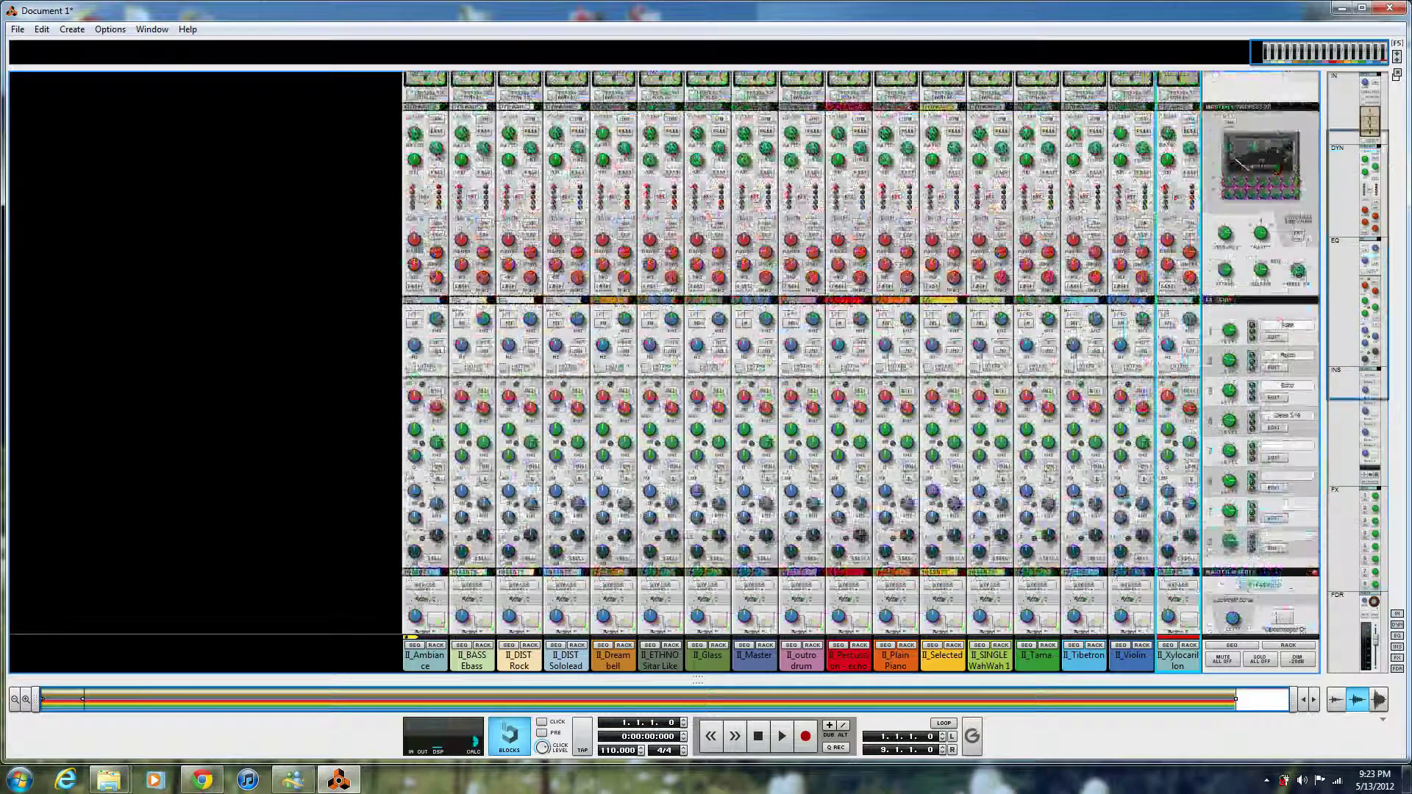
{"action": "scroll", "coordinate": [860, 353], "scroll_direction": "down", "scroll_amount": 10}
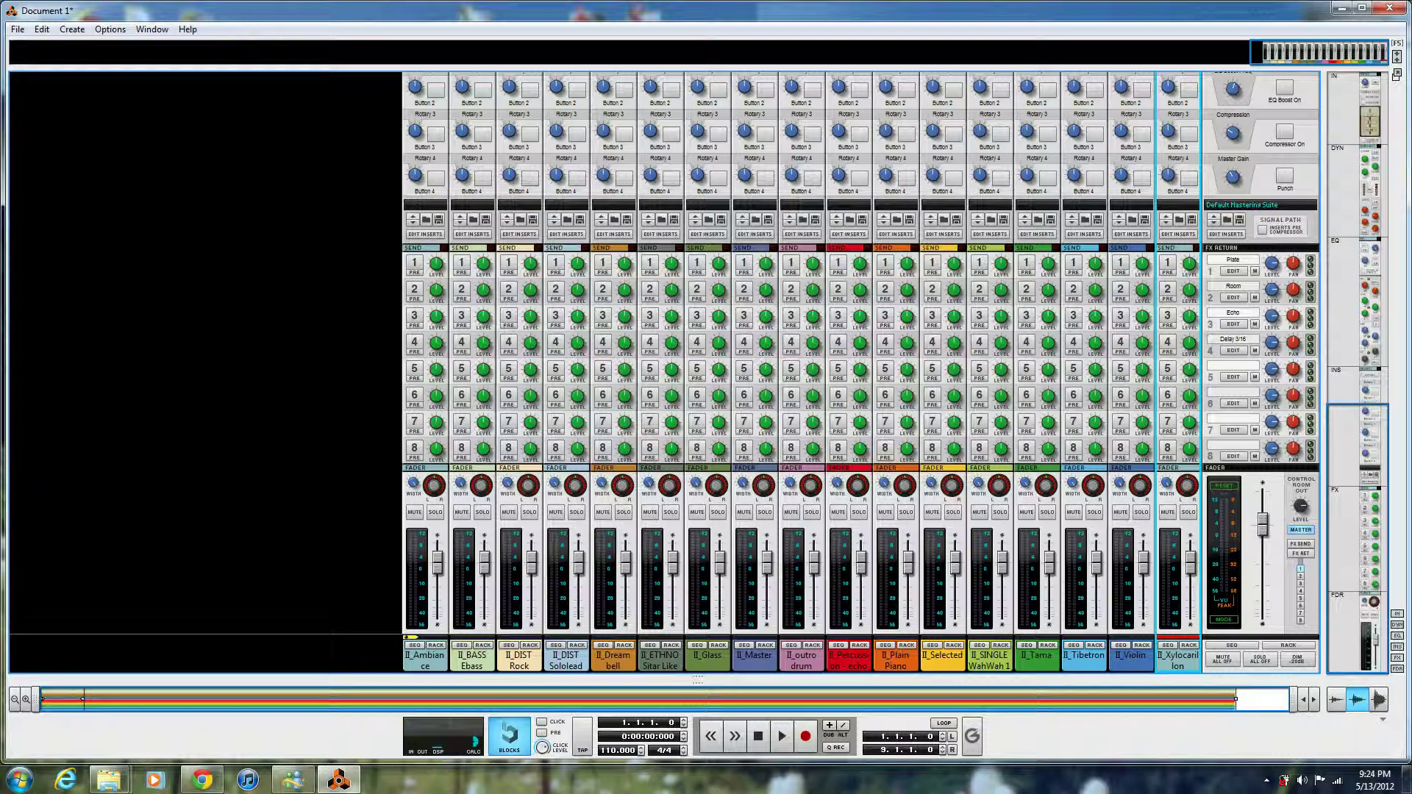
- Switch to the full rack view, look over the effect devices and audio tracks, and flip the rack to its rear side
{"action": "key", "text": "F7"}
{"action": "key", "text": "F6"}
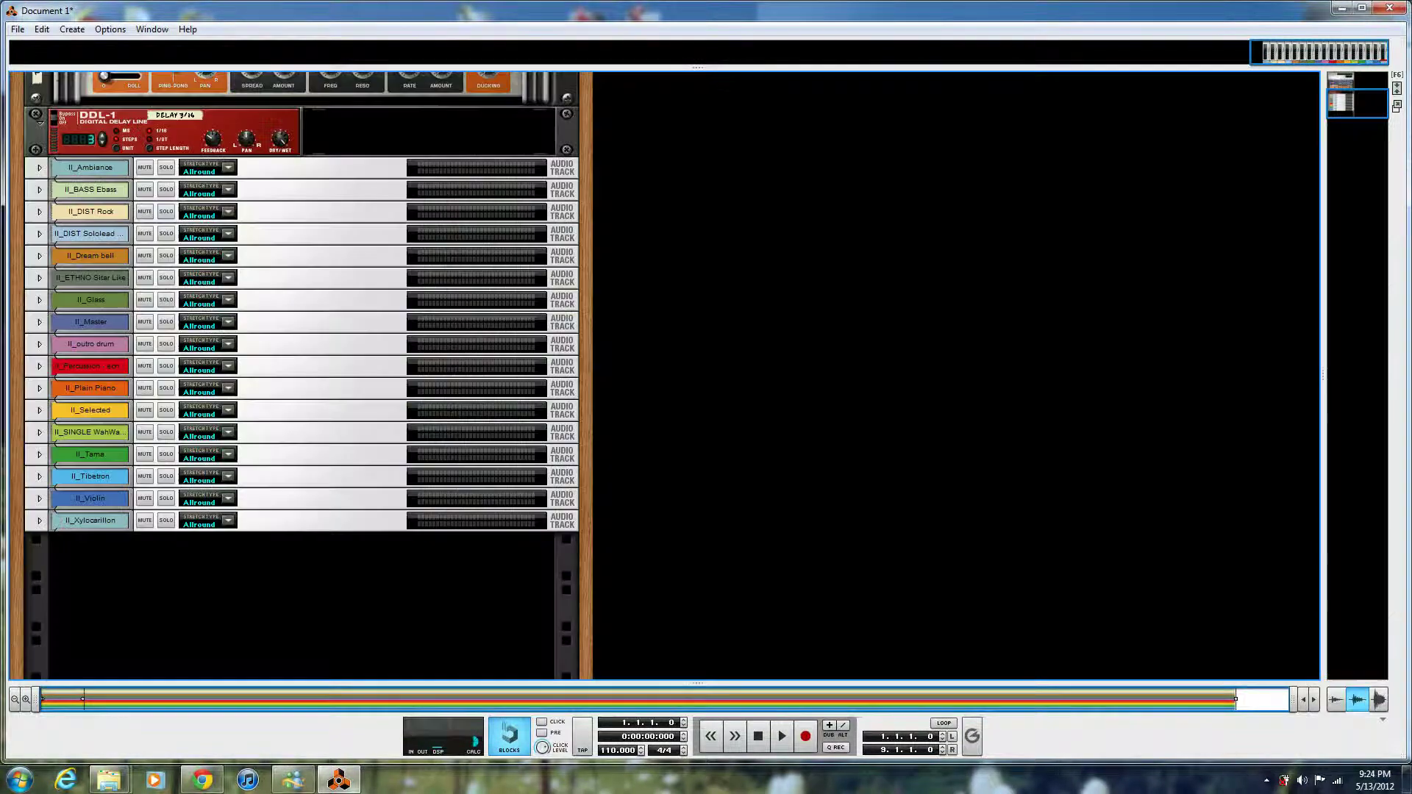
{"action": "scroll", "coordinate": [302, 375], "scroll_direction": "up", "scroll_amount": 5}
{"action": "scroll", "coordinate": [302, 375], "scroll_direction": "down", "scroll_amount": 5}
{"action": "key", "text": "Tab"}
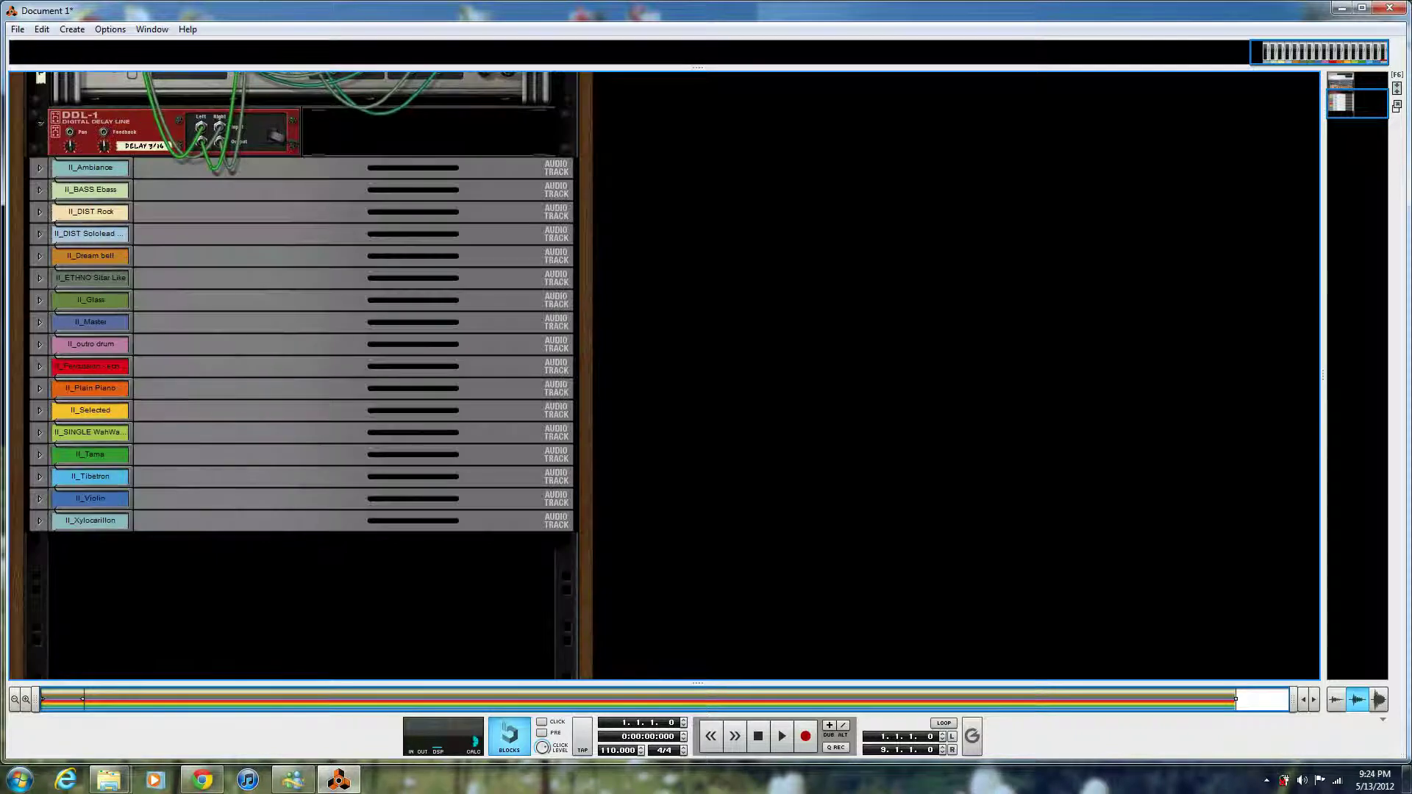
- Unfold the II_Ambiance track's rear panel to inspect its routing, fold it again, and flip the rack back to its front
{"action": "scroll", "coordinate": [301, 375], "scroll_direction": "up", "scroll_amount": 3}
{"action": "left_click", "coordinate": [40, 388]}
{"action": "scroll", "coordinate": [301, 375], "scroll_direction": "up", "scroll_amount": 4}
{"action": "scroll", "coordinate": [302, 375], "scroll_direction": "down", "scroll_amount": 5}
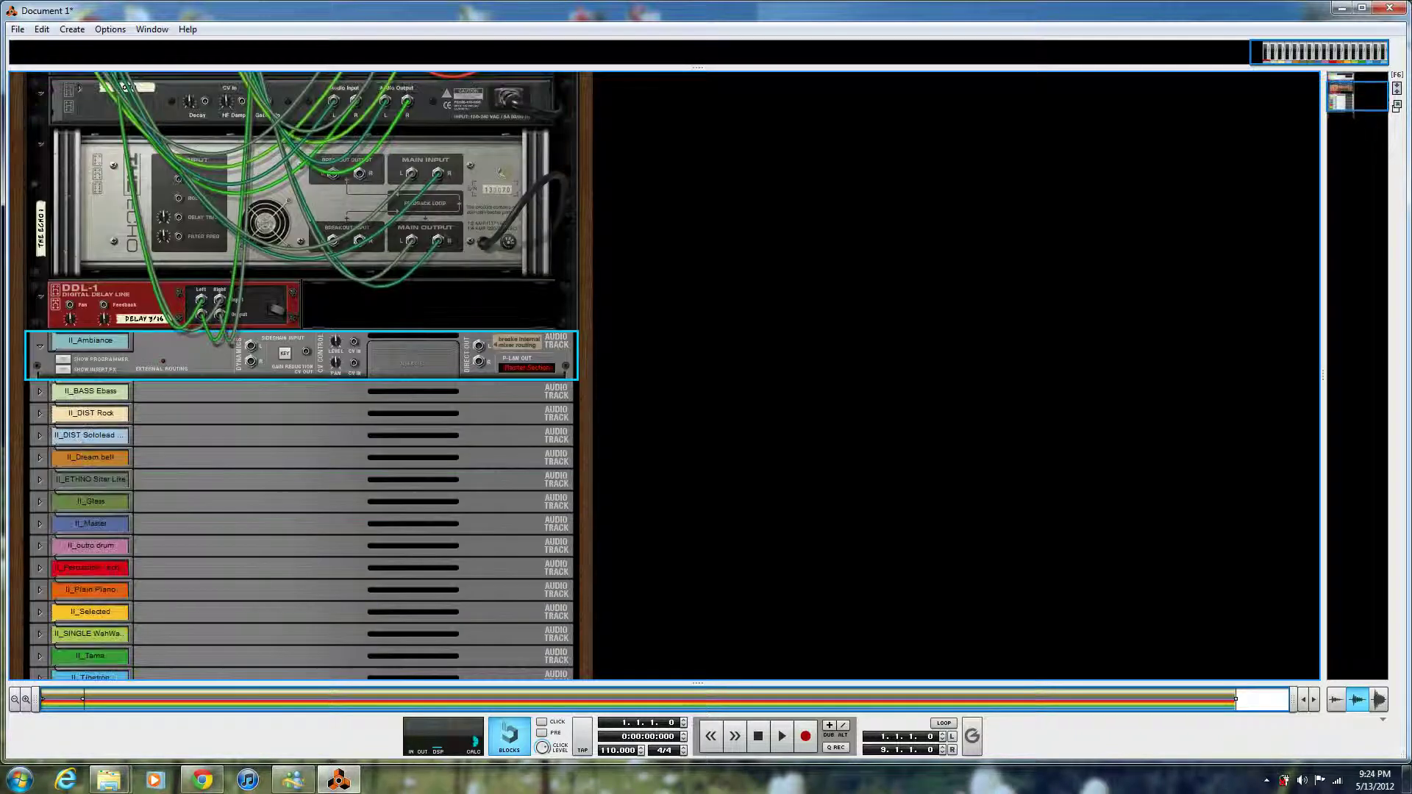
{"action": "left_click", "coordinate": [40, 346]}
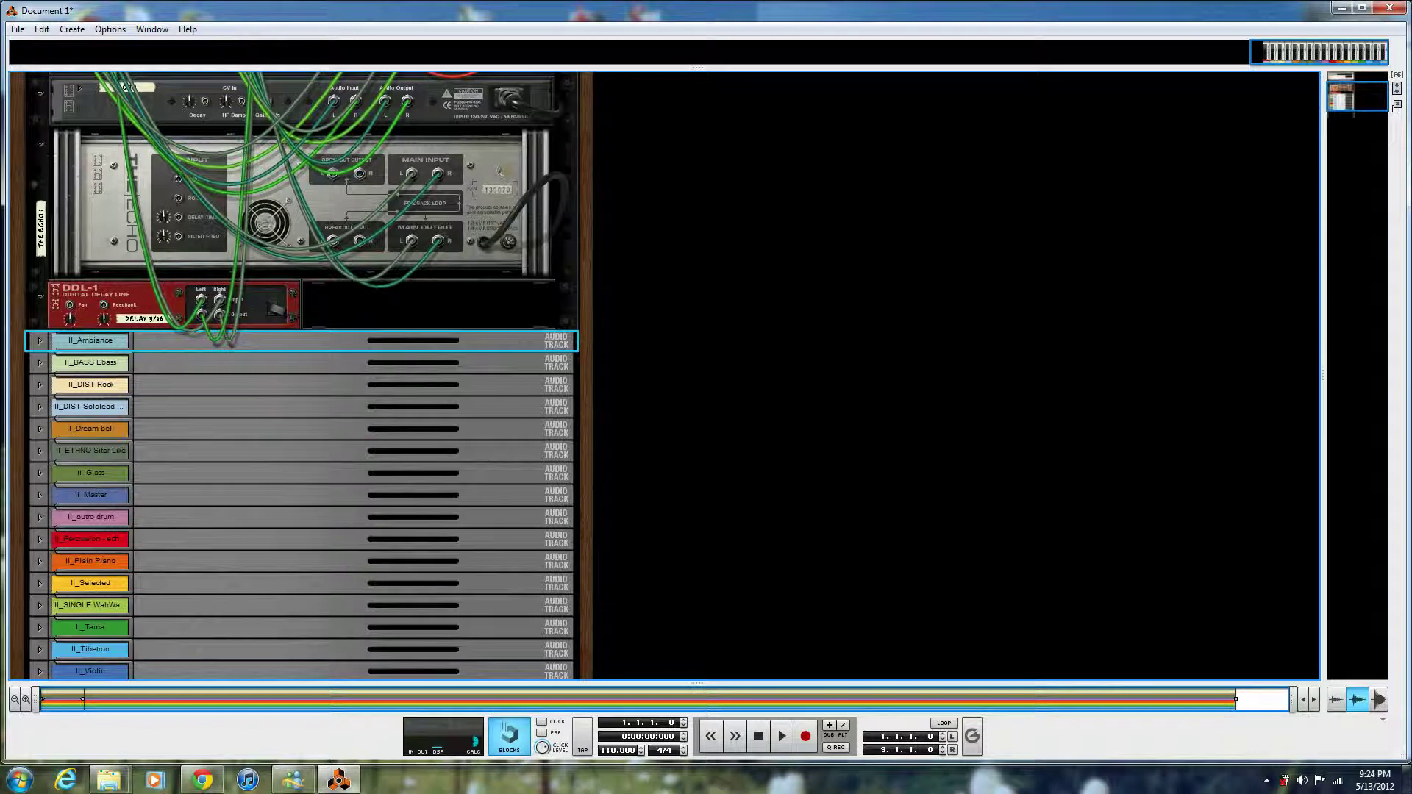
{"action": "key", "text": "Tab"}
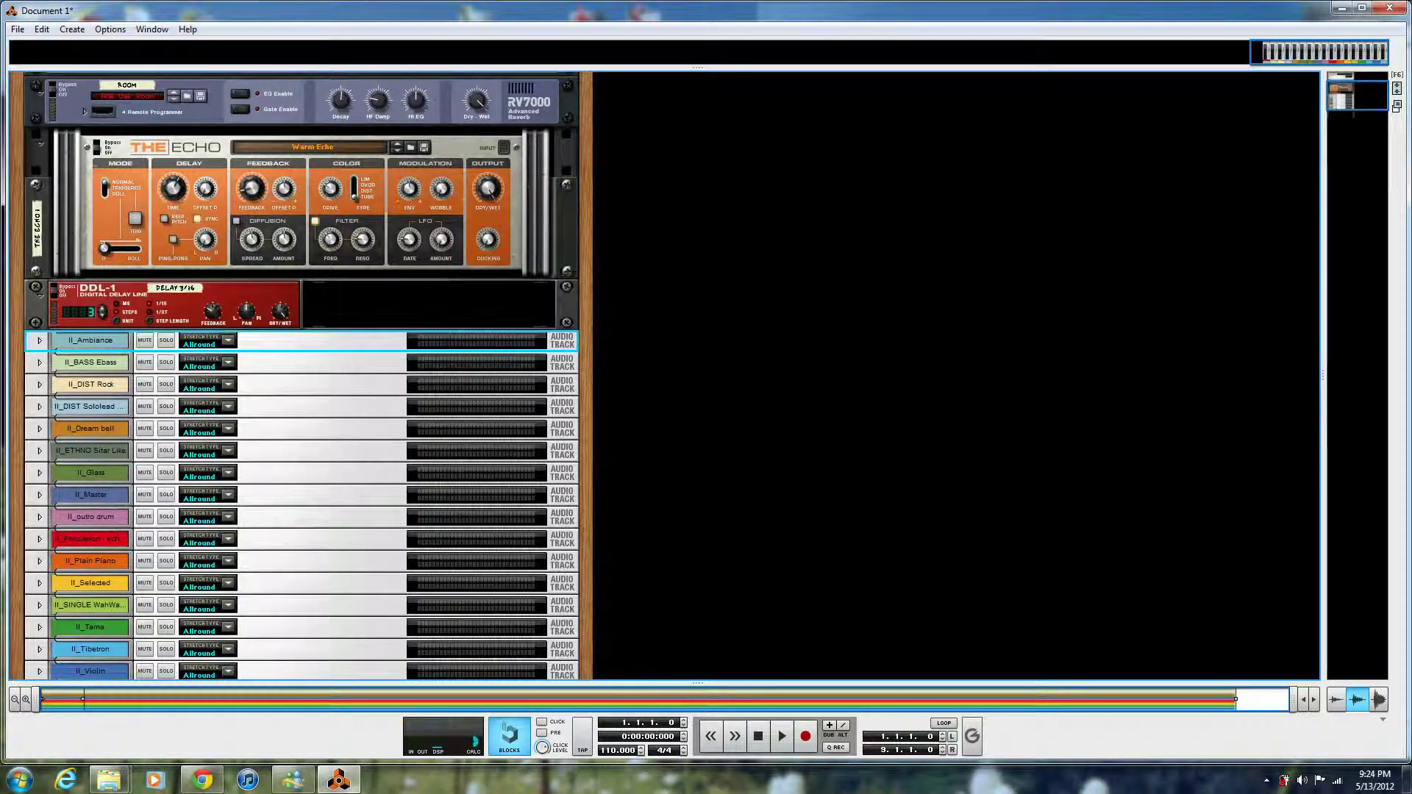
- Show the sequencer together with the rack and examine the waveforms of the lower tracks down to II_Xylocarillon
{"action": "key", "text": "F7"}
{"action": "scroll", "coordinate": [745, 651], "scroll_direction": "down", "scroll_amount": 10}
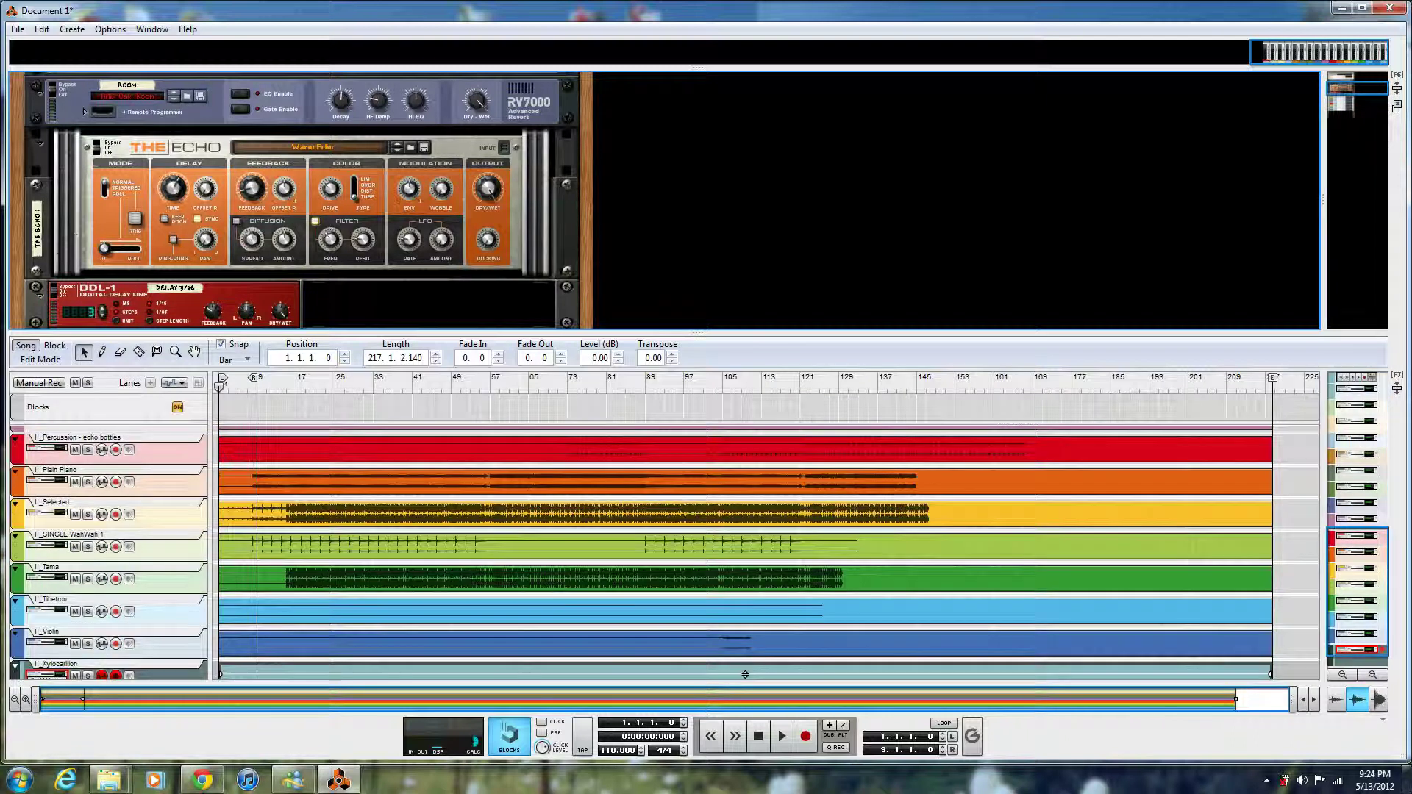
{"action": "scroll", "coordinate": [745, 650], "scroll_direction": "down", "scroll_amount": 1}
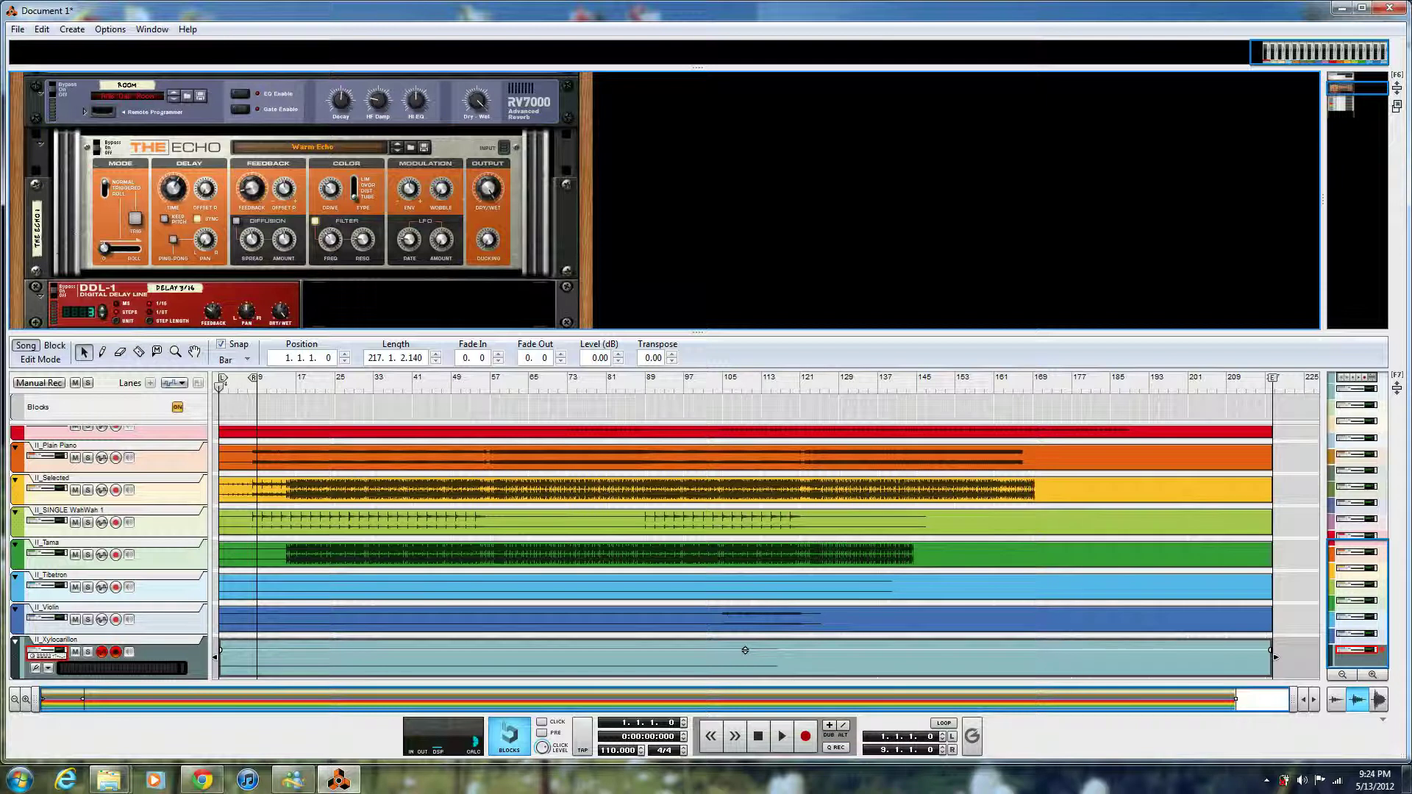
{"action": "scroll", "coordinate": [300, 200], "scroll_direction": "down", "scroll_amount": 6}
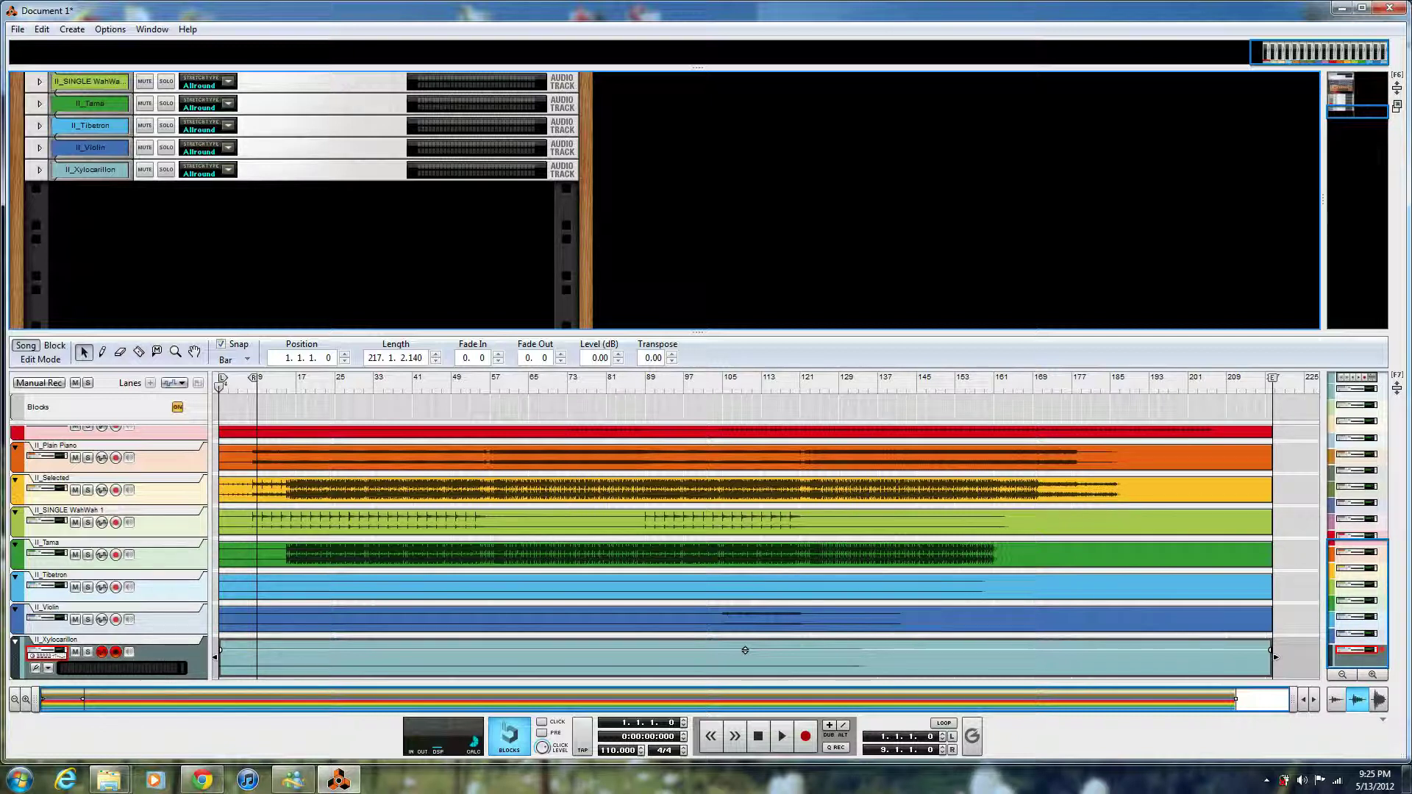
{"action": "scroll", "coordinate": [745, 650], "scroll_direction": "up", "scroll_amount": 6}
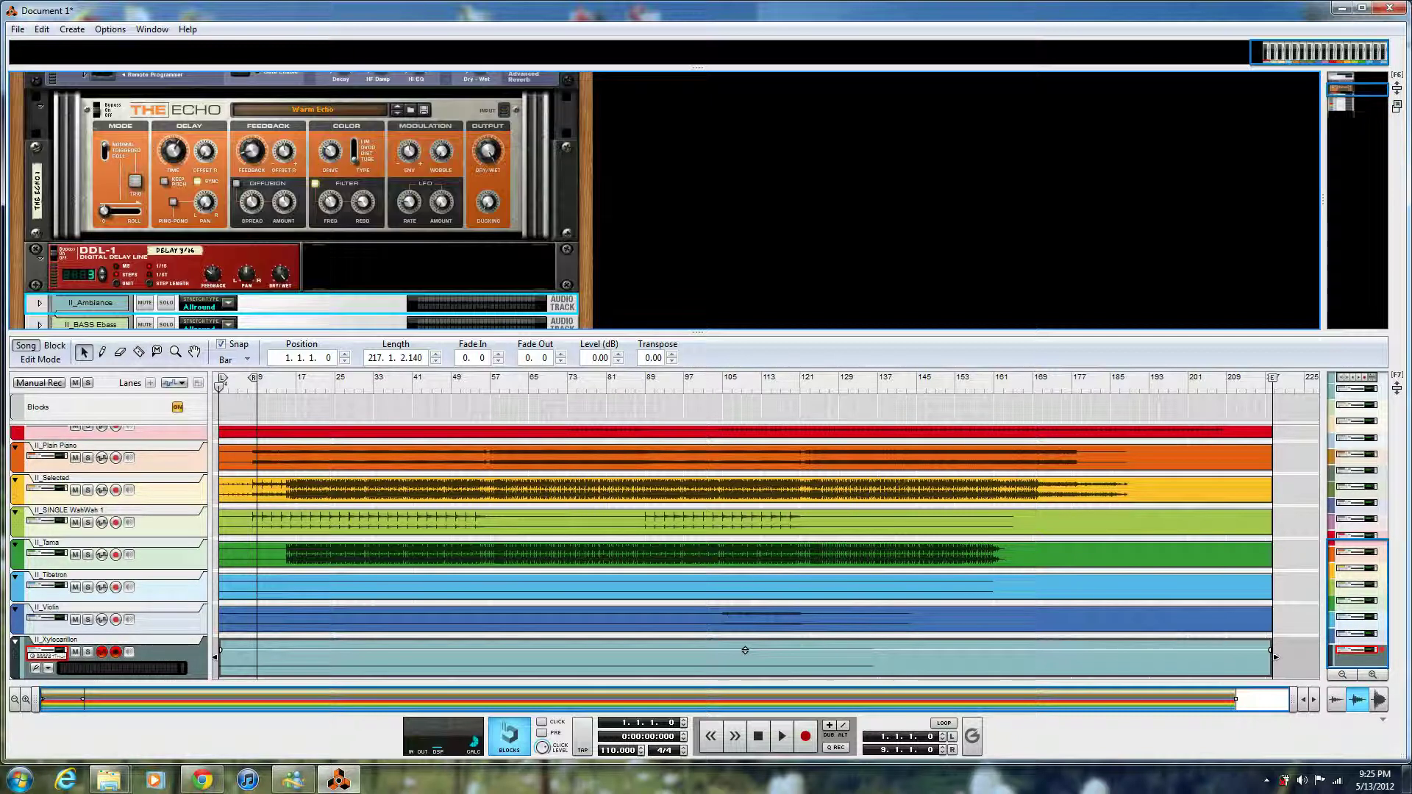